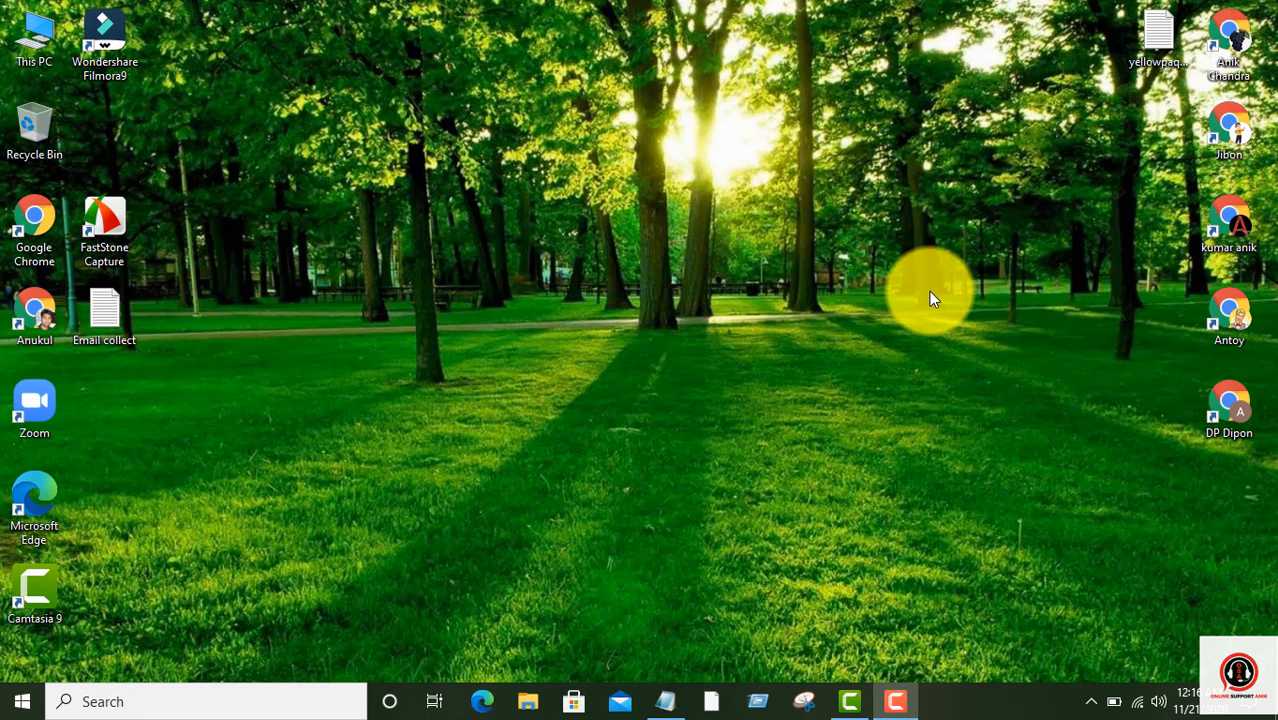
Open Chrome, search Google for "yellowpages" and open The Real Yellow Pages website
double_click(1234, 47)
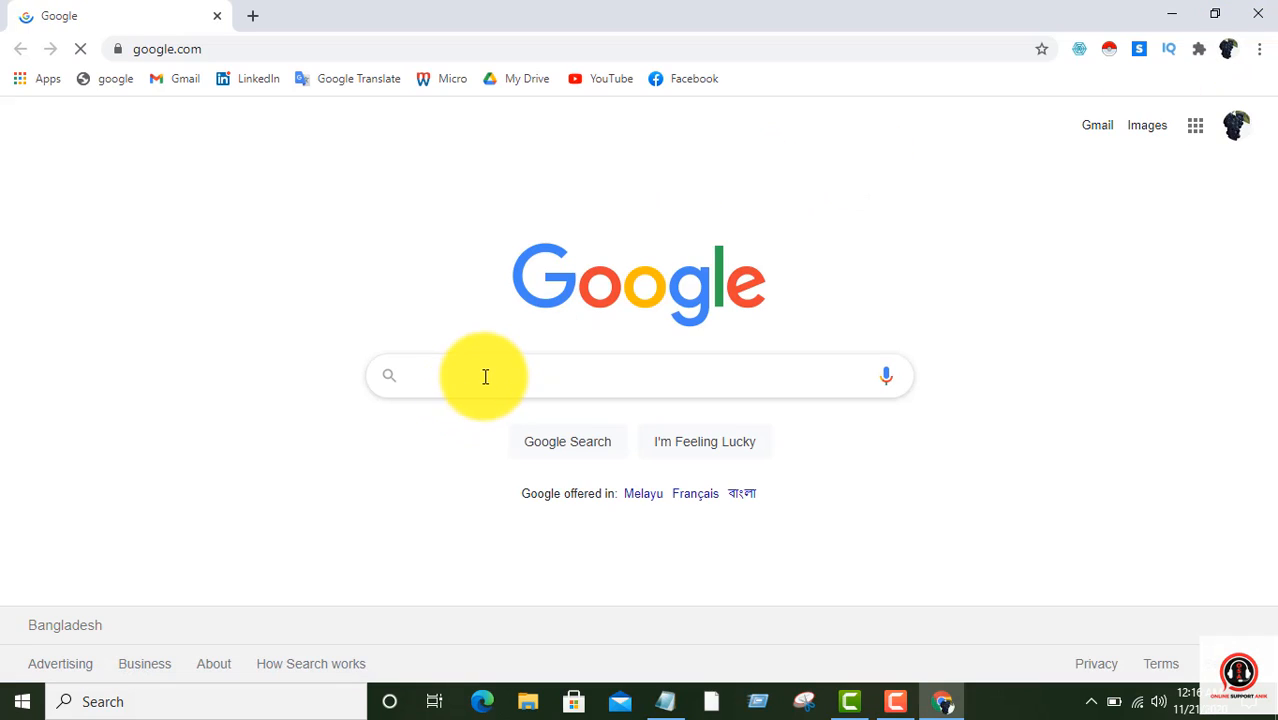
click(485, 374)
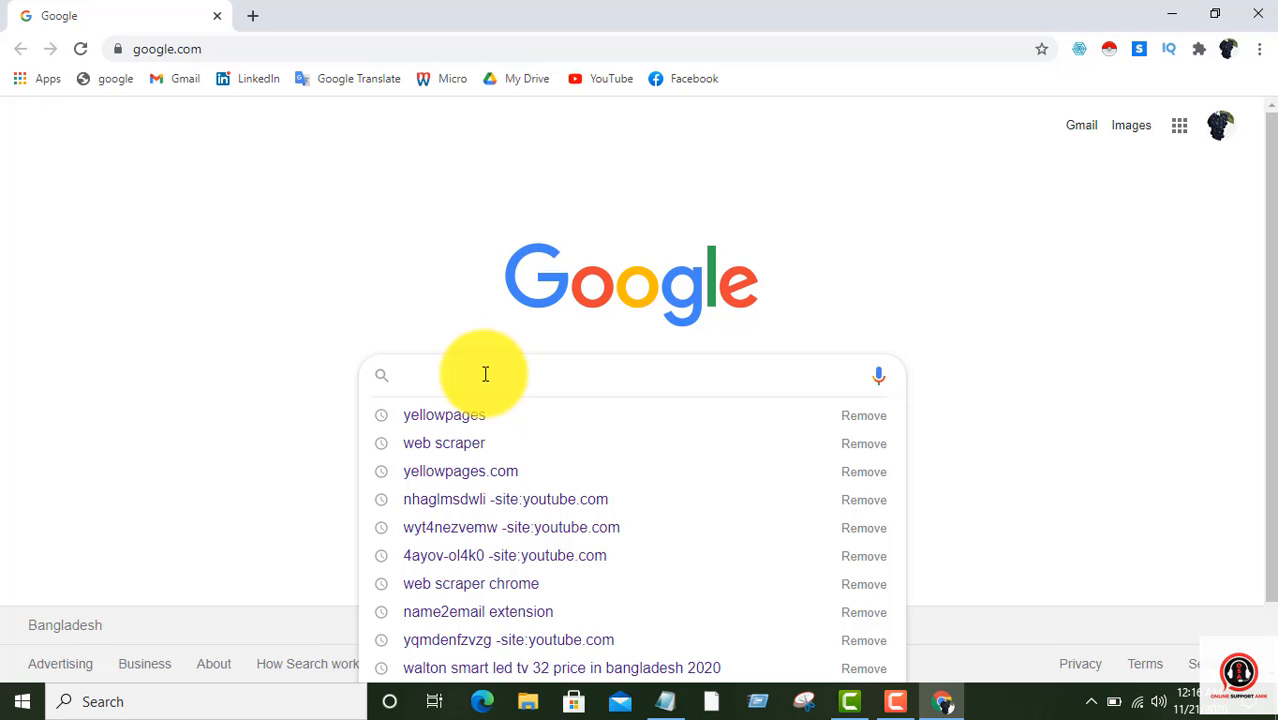
text(yellow)
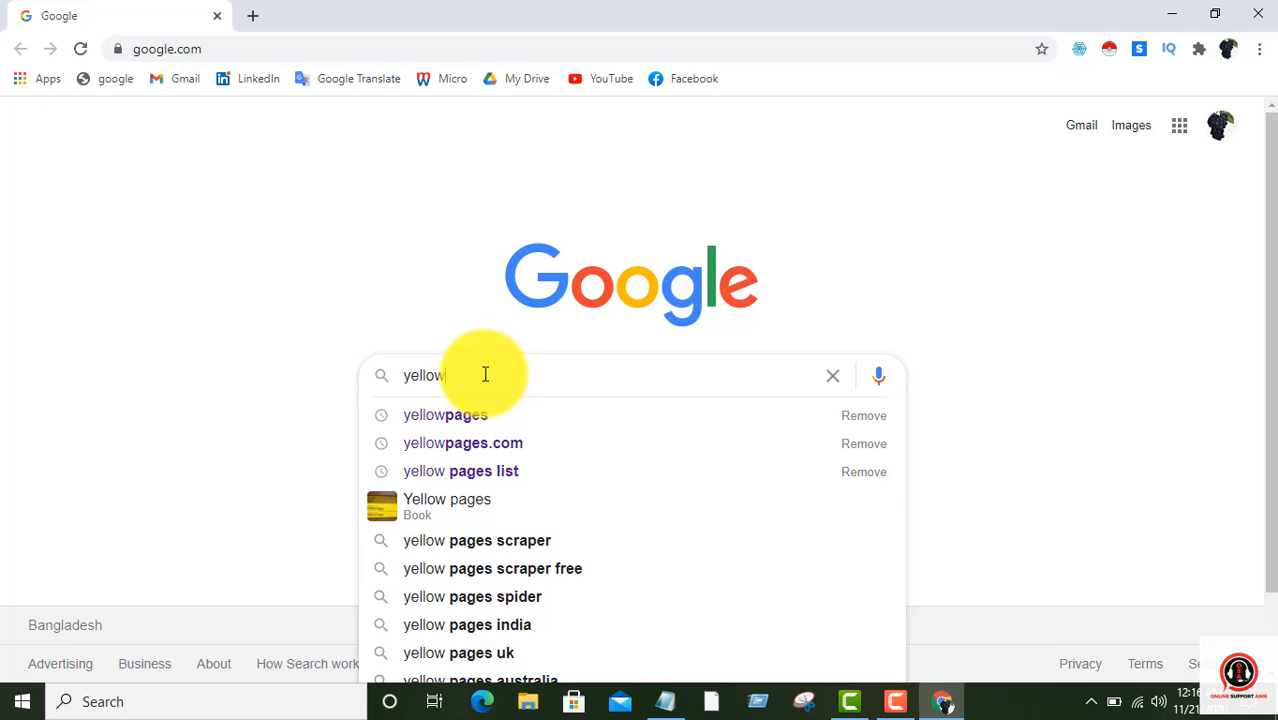
text(pages)
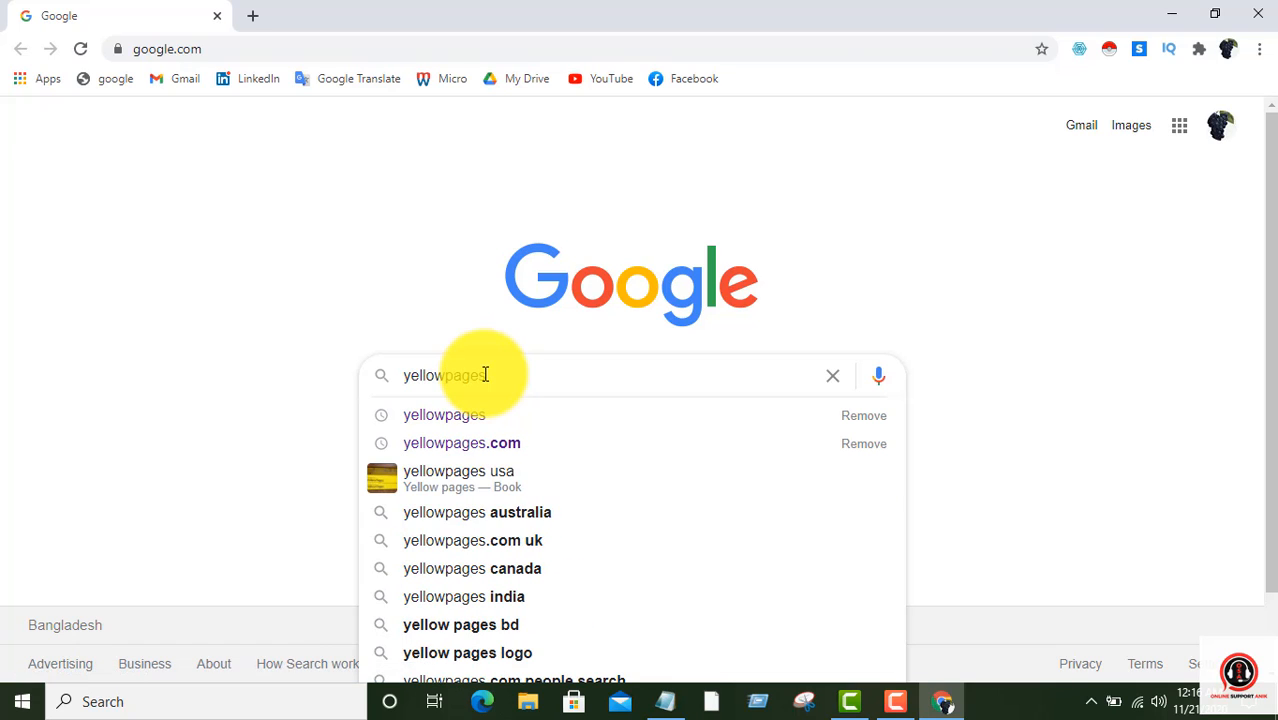
key(Return)
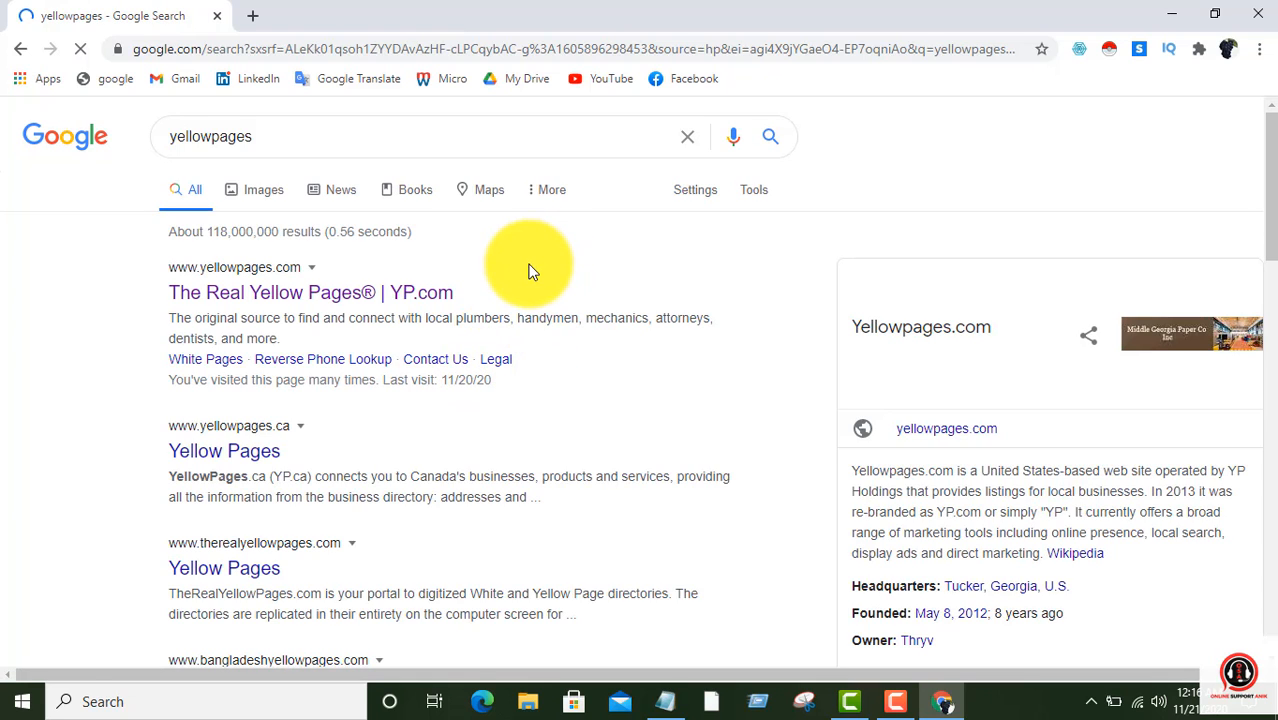
click(282, 294)
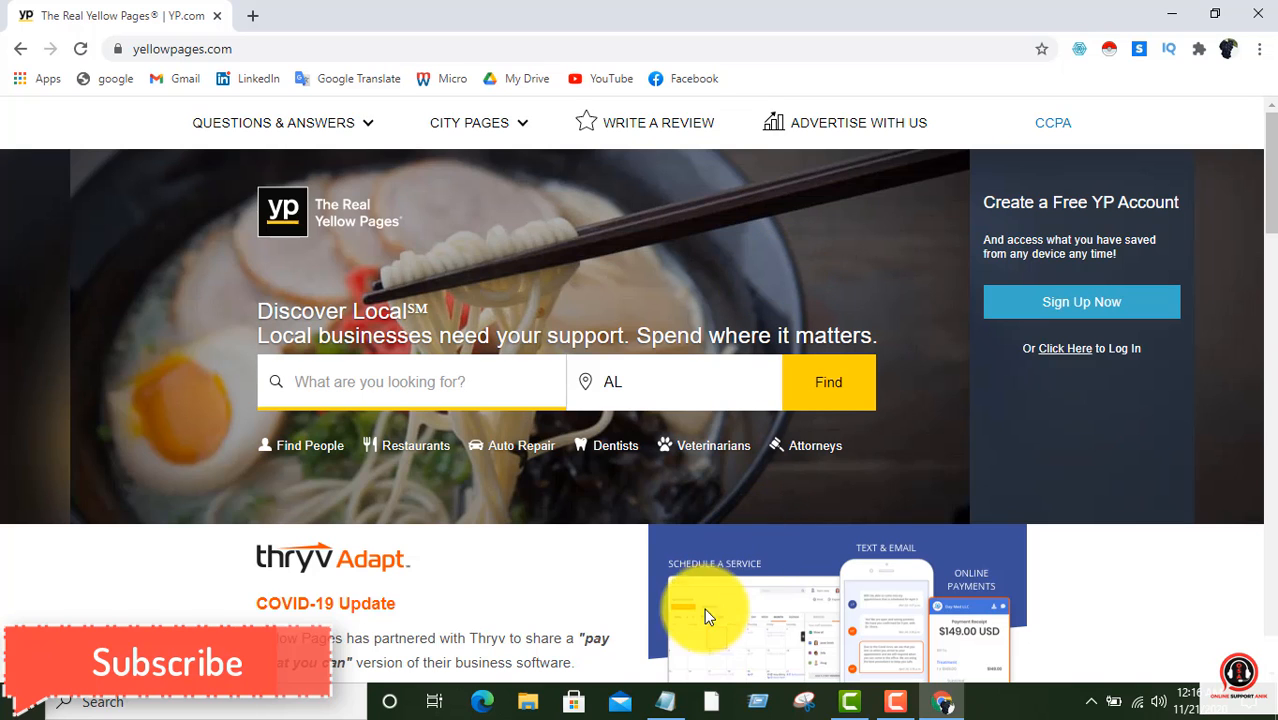
Review the data requirements in the Notepad note, and search Yellow Pages for "real estate agent" in AL
click(655, 705)
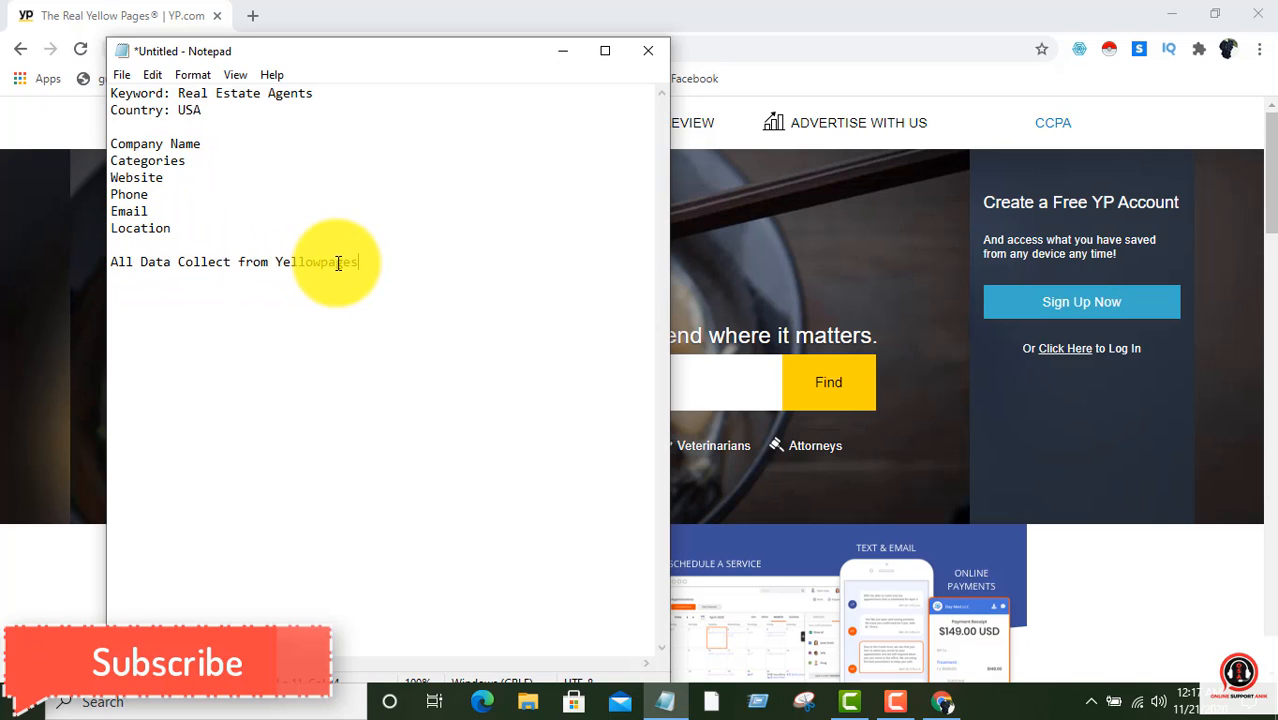
click(562, 54)
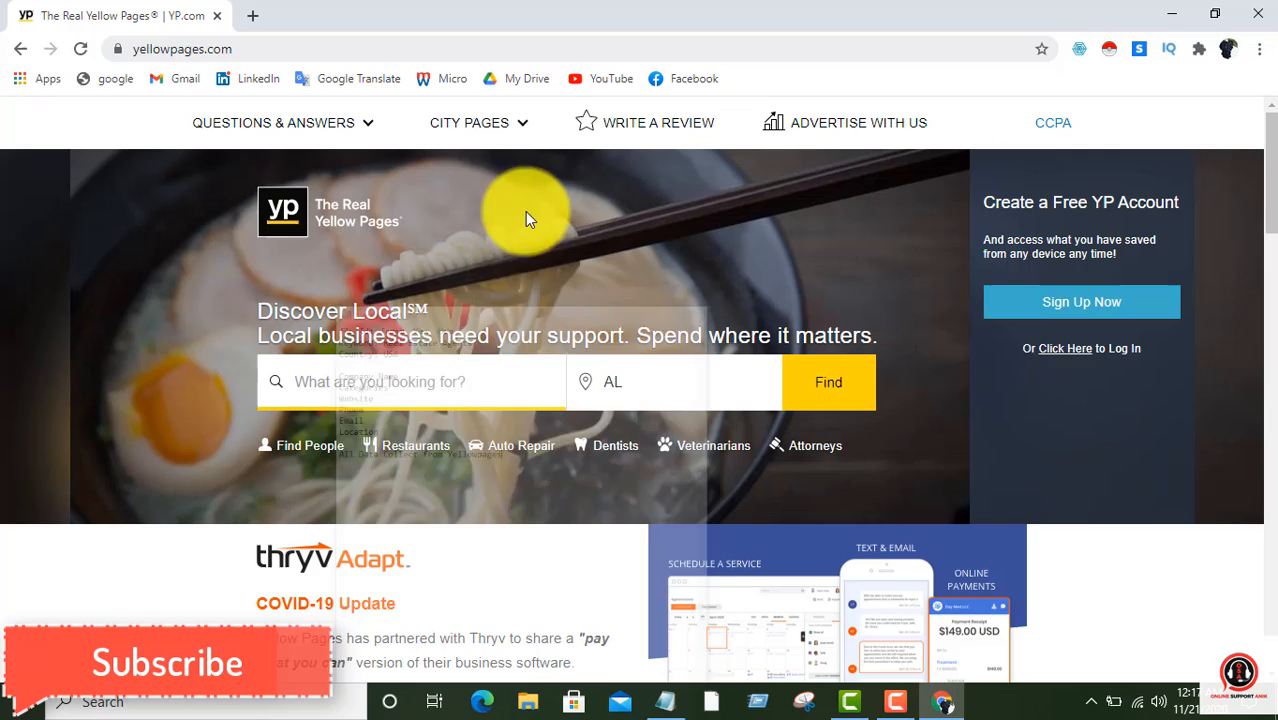
click(392, 381)
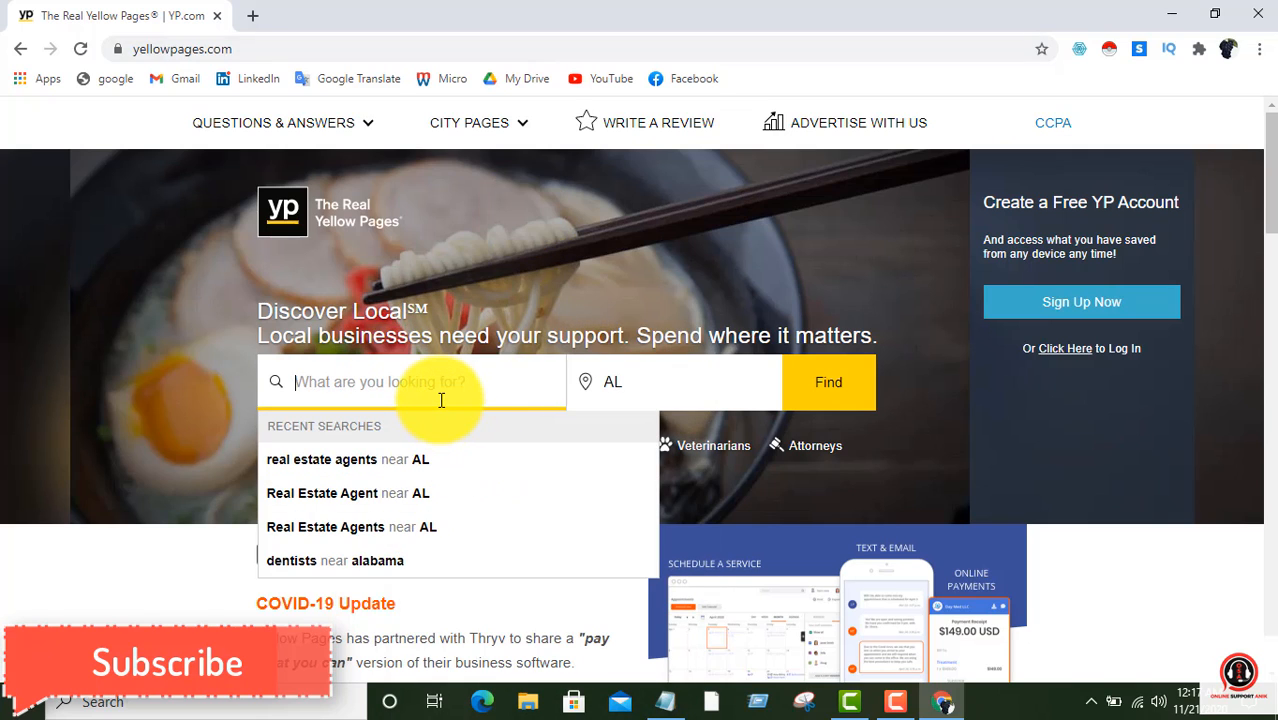
text(real a)
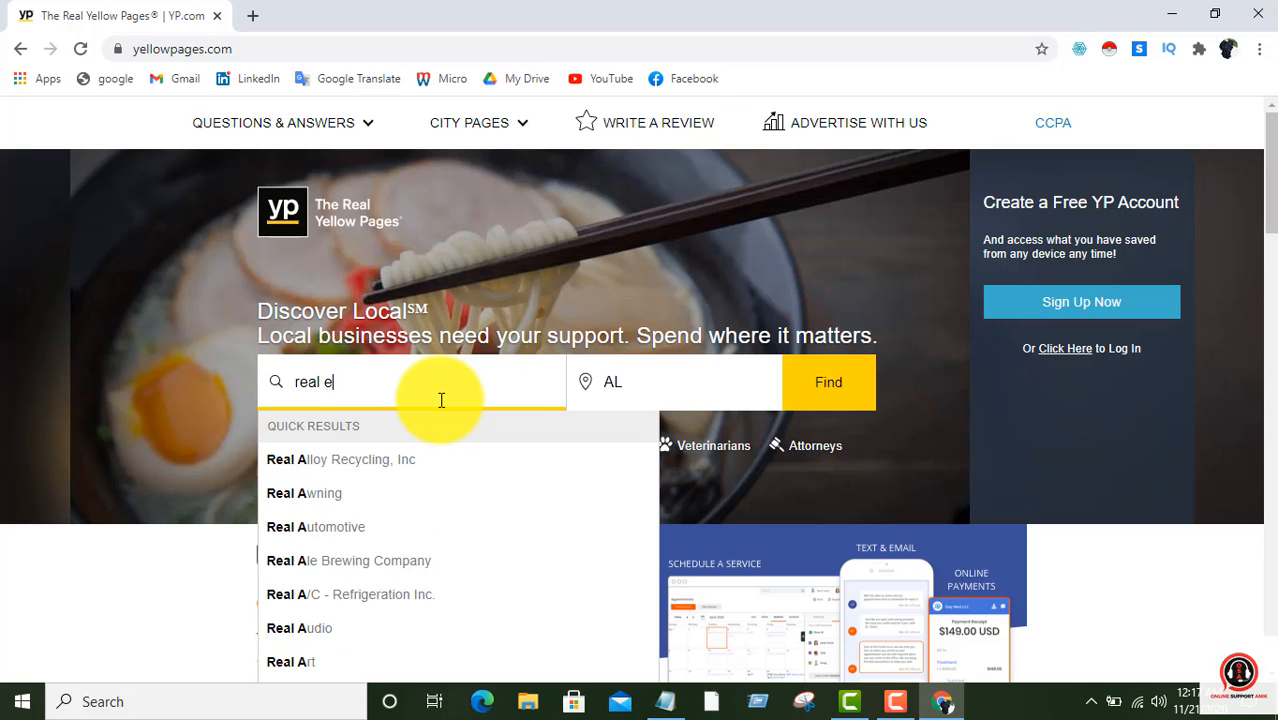
text(state ag)
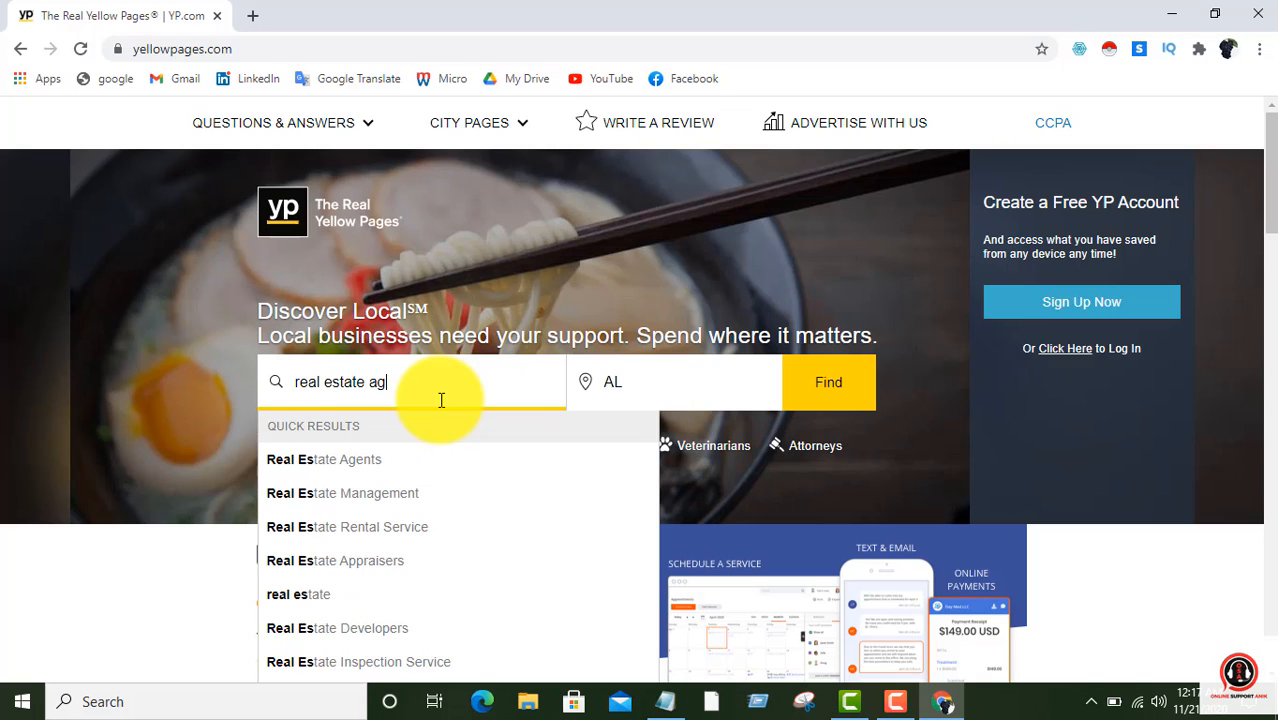
text(ent)
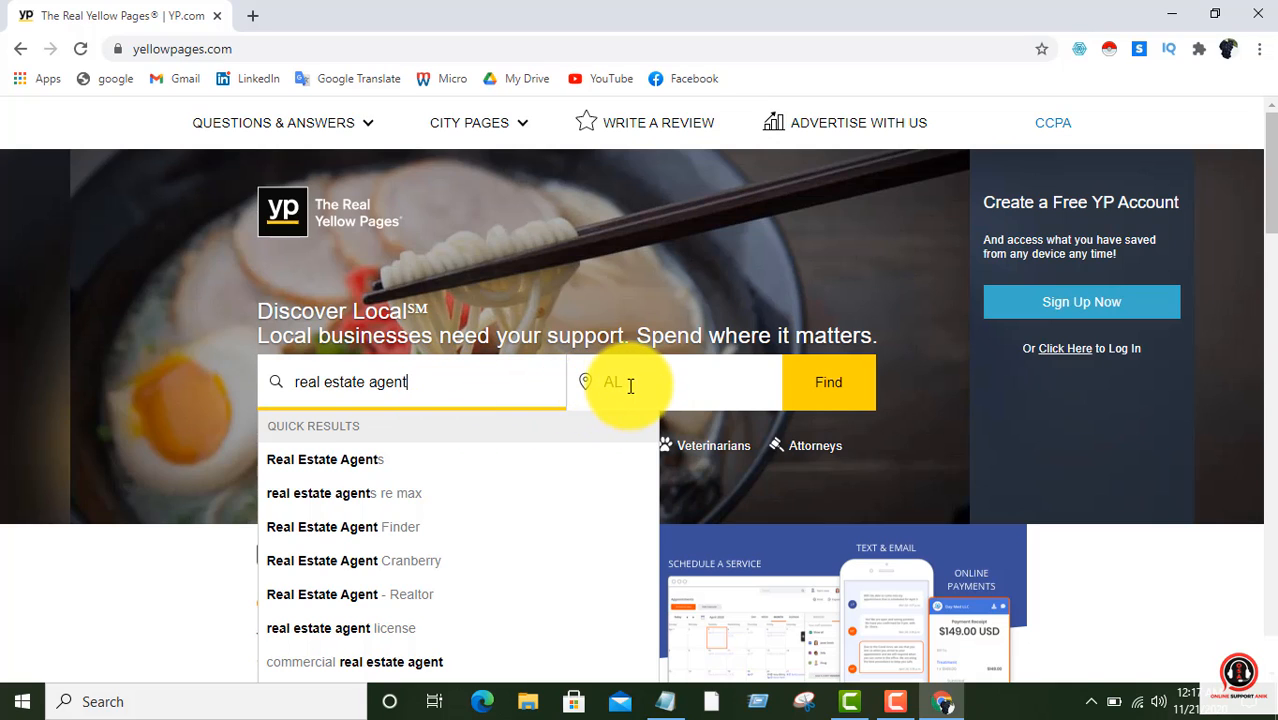
click(841, 393)
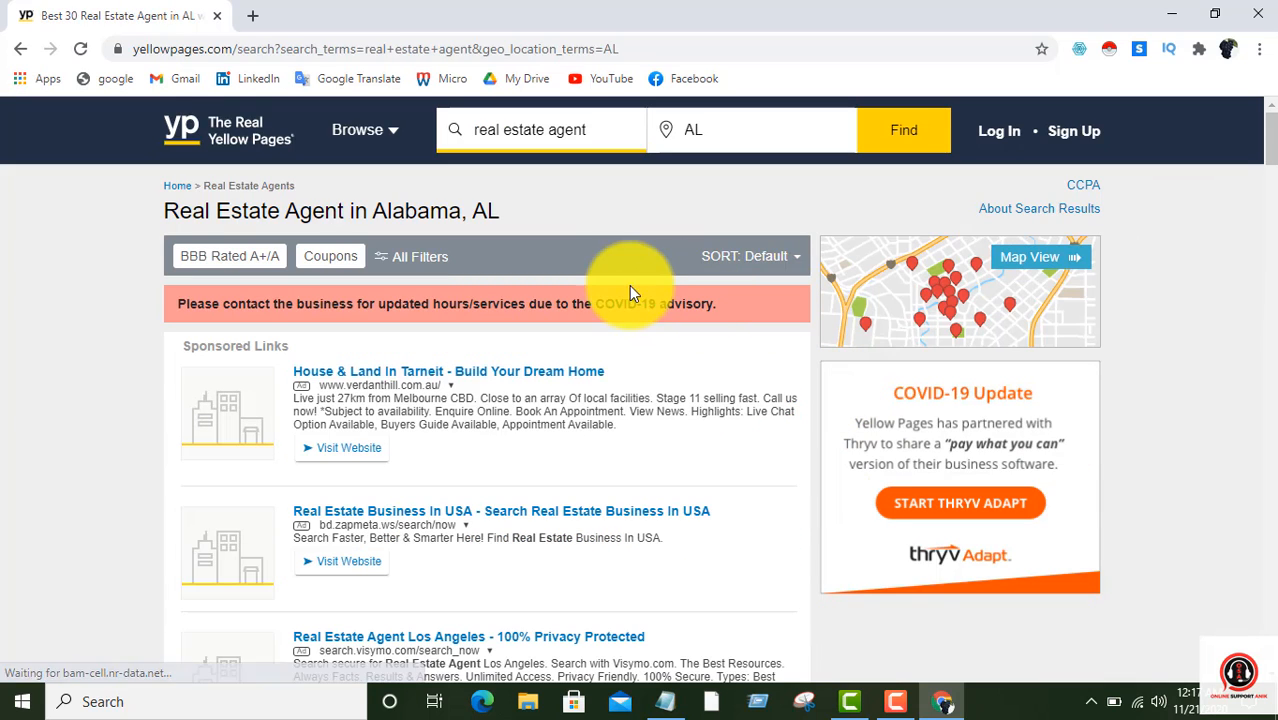
Examine the Alabama real estate agent listings down to the result total and page numbers
scroll(581, 302, down, 4)
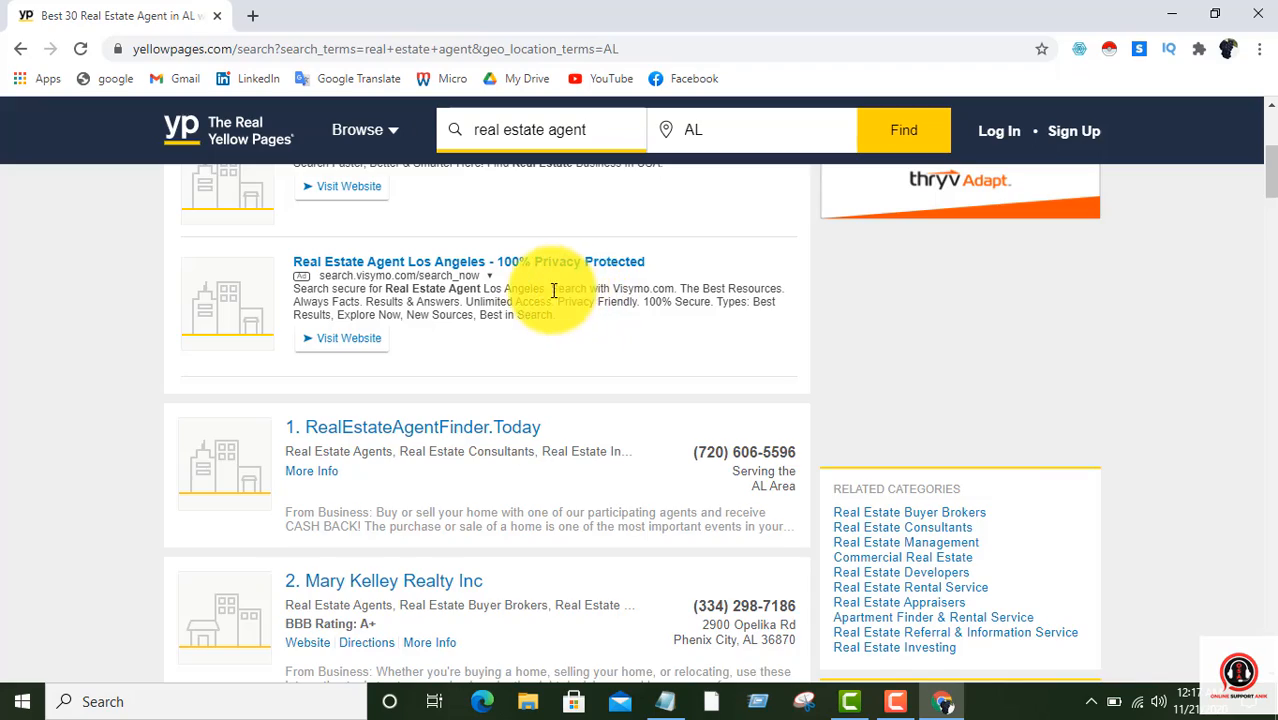
scroll(545, 295, down, 10)
scroll(520, 310, down, 20)
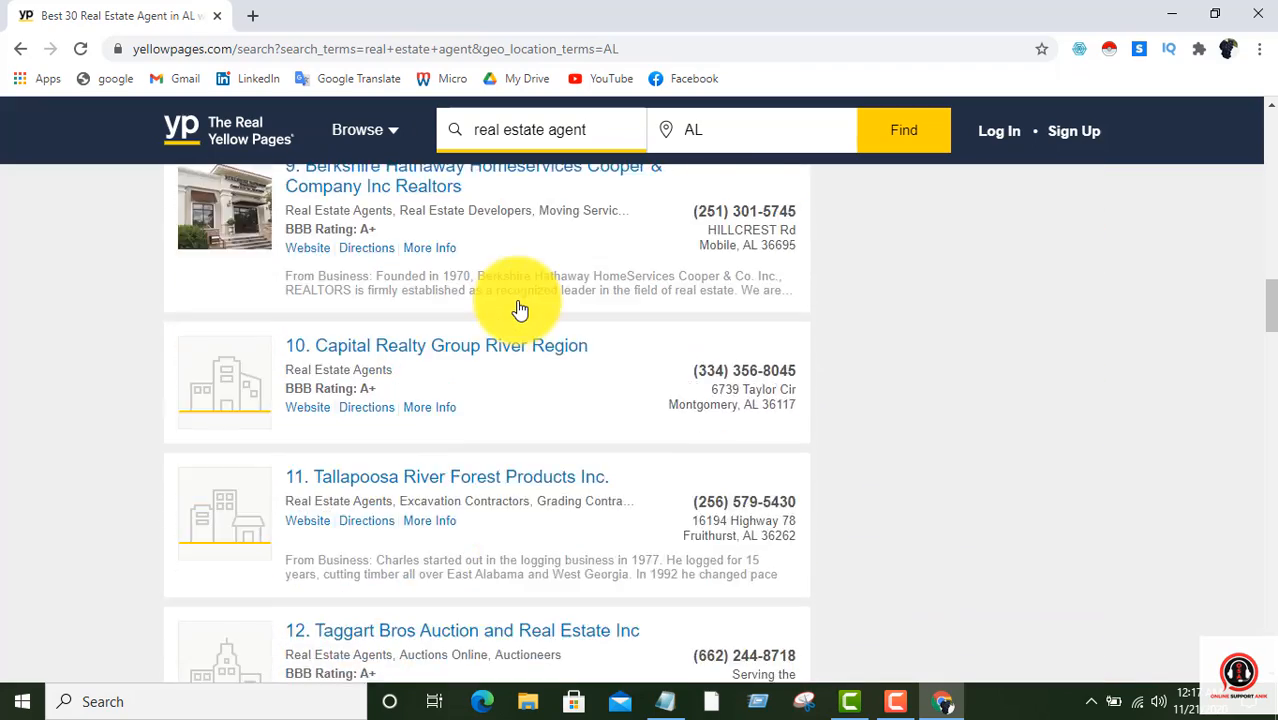
scroll(516, 303, down, 18)
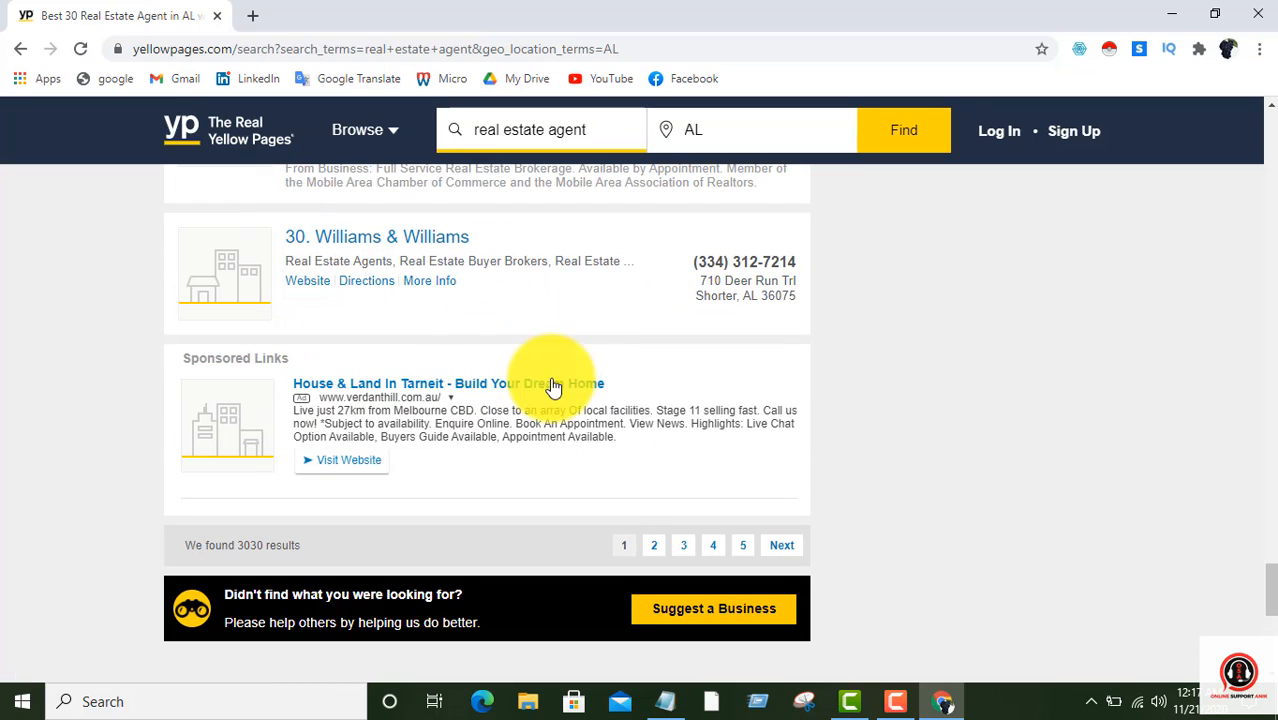
scroll(570, 398, down, 2)
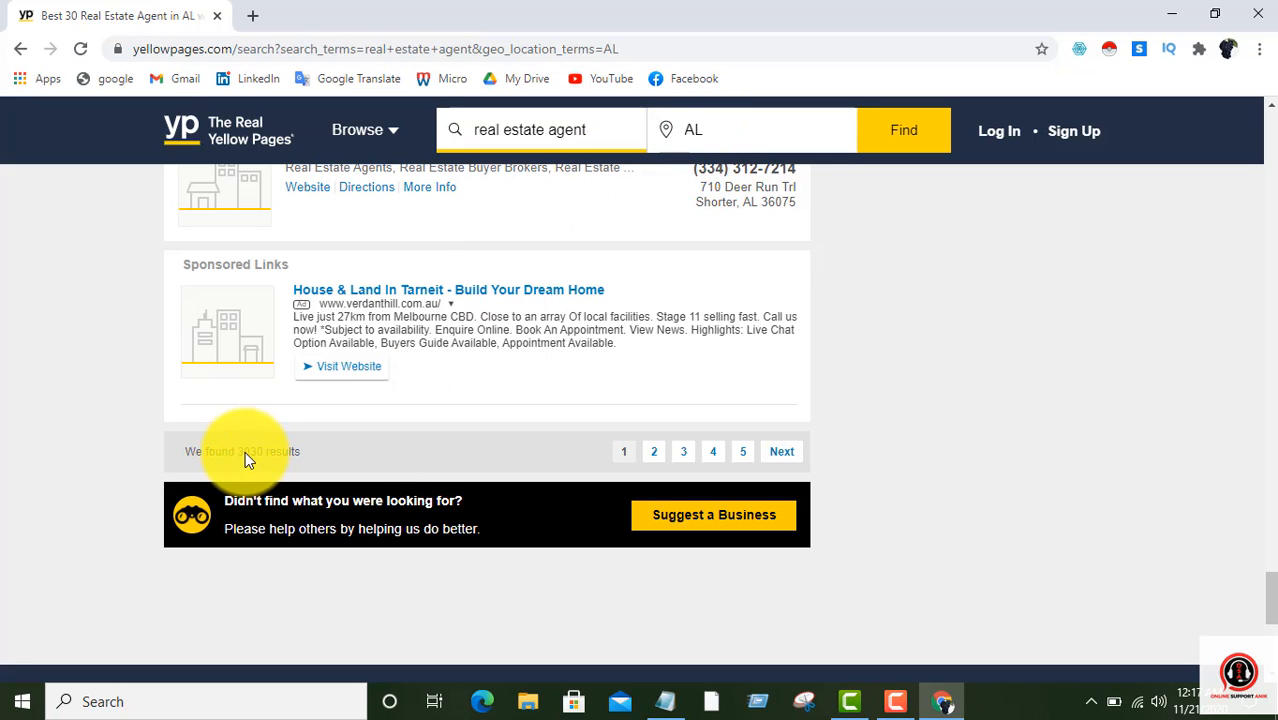
scroll(522, 428, up, 15)
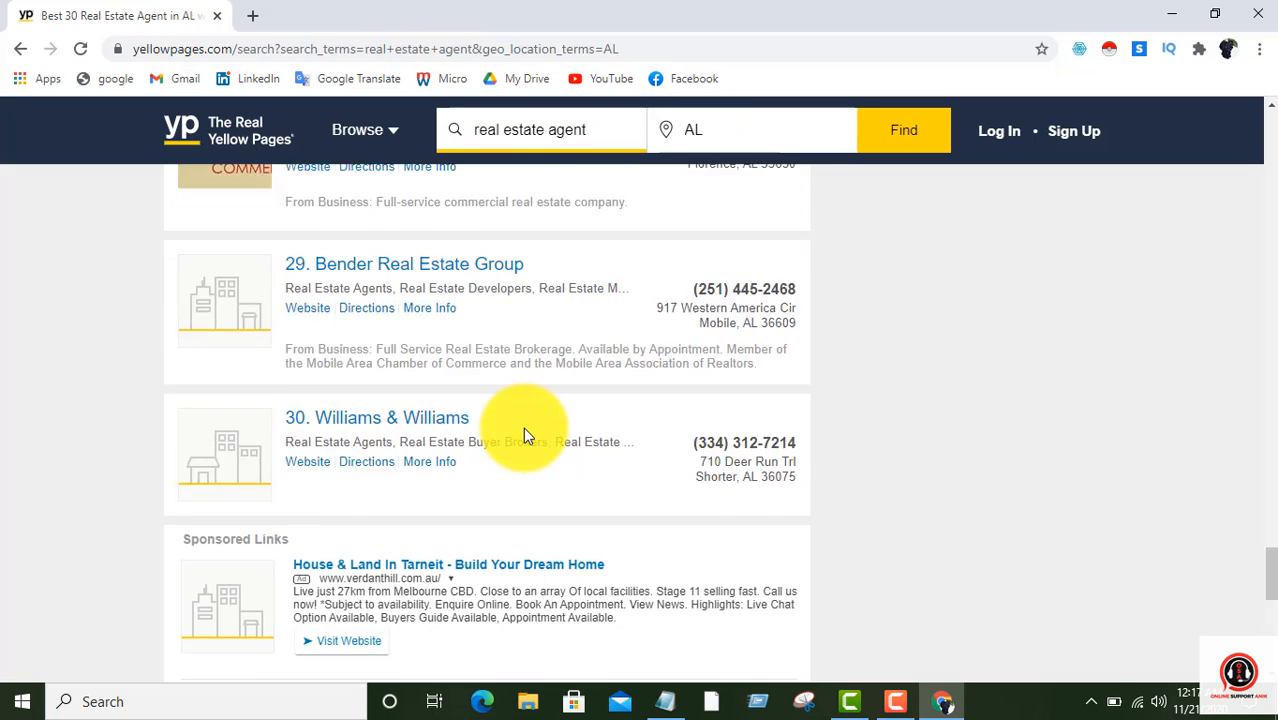
scroll(523, 427, up, 20)
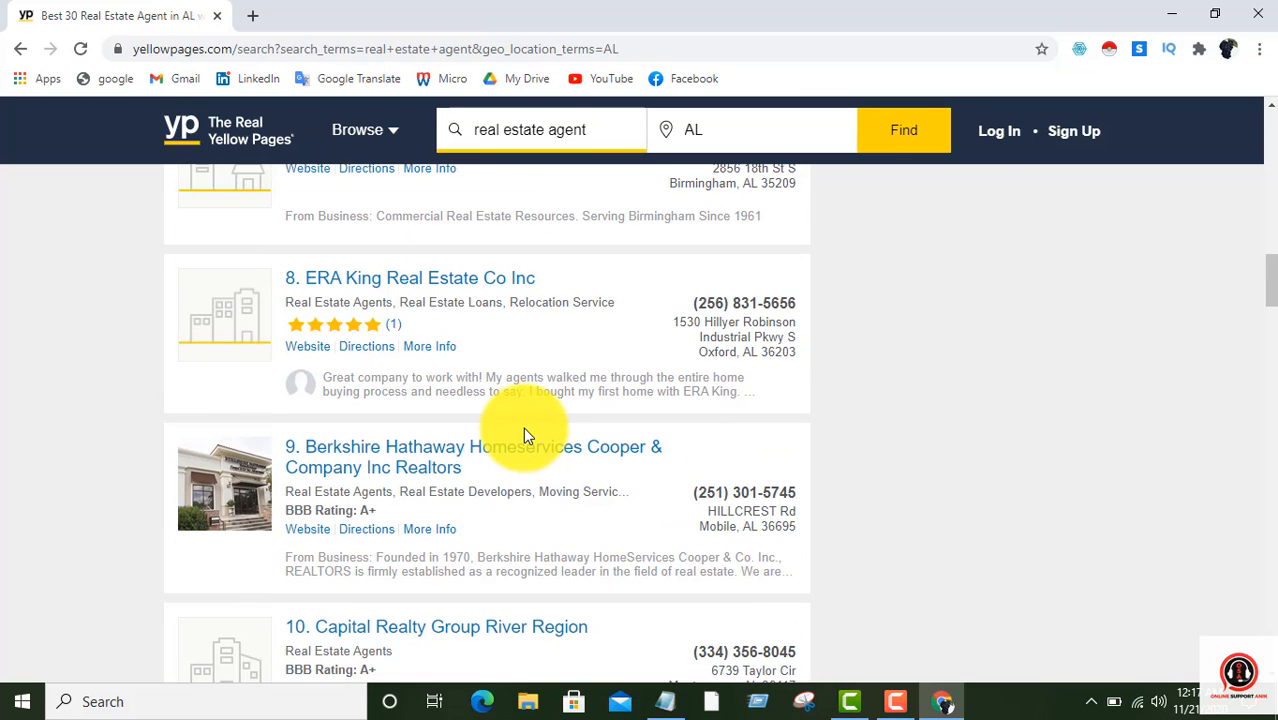
Look up "web scraper chrome" in a new tab, view the Web Scraper - Free Web Scraping extension page, and close the tab
click(254, 17)
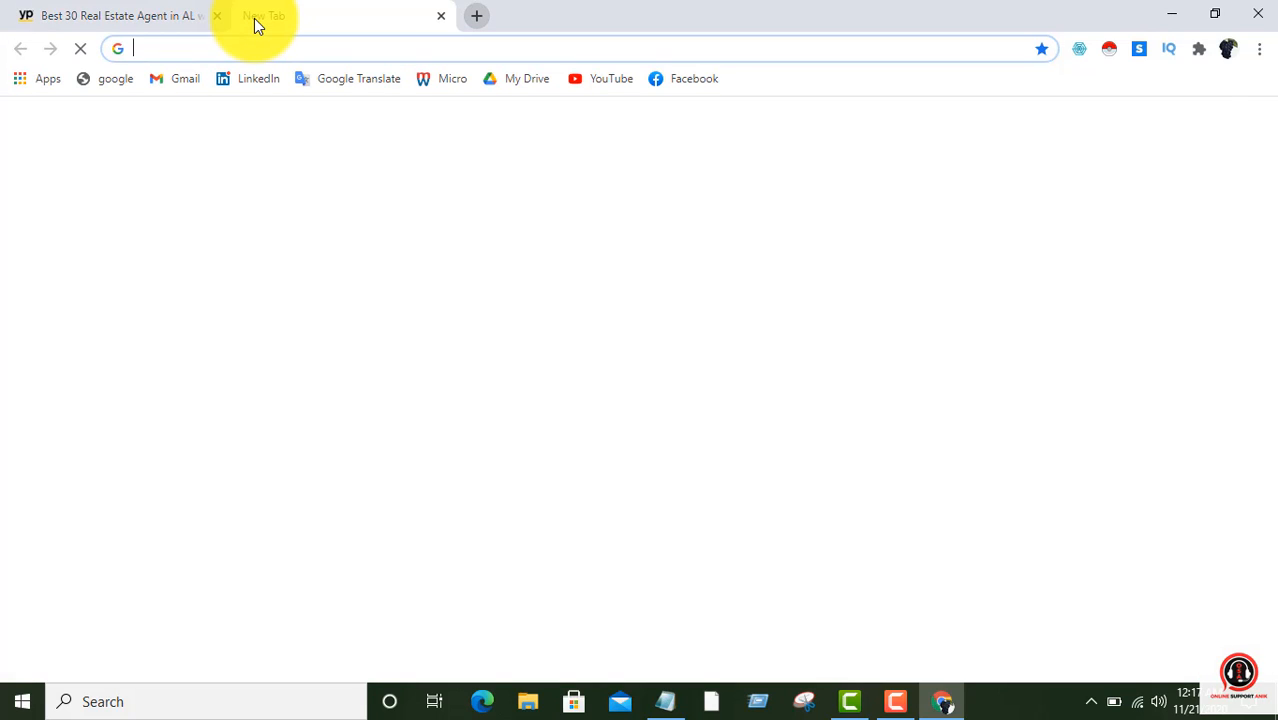
text(we )
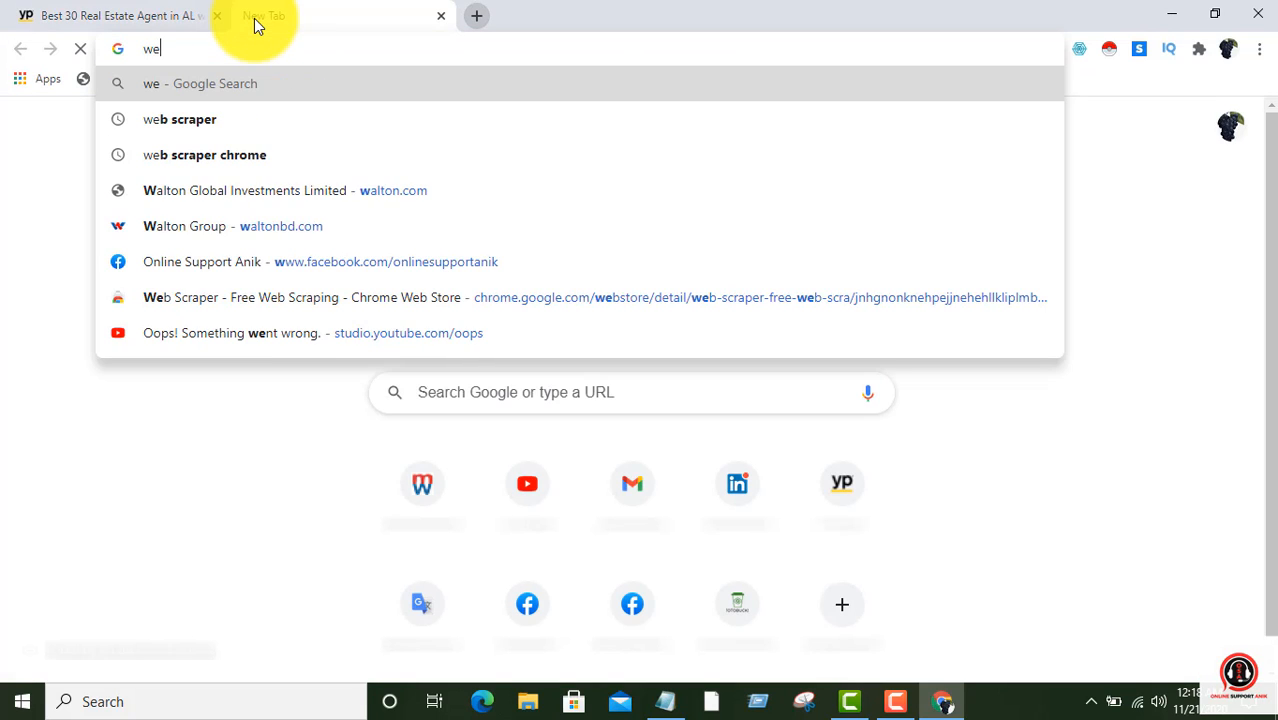
text(b)
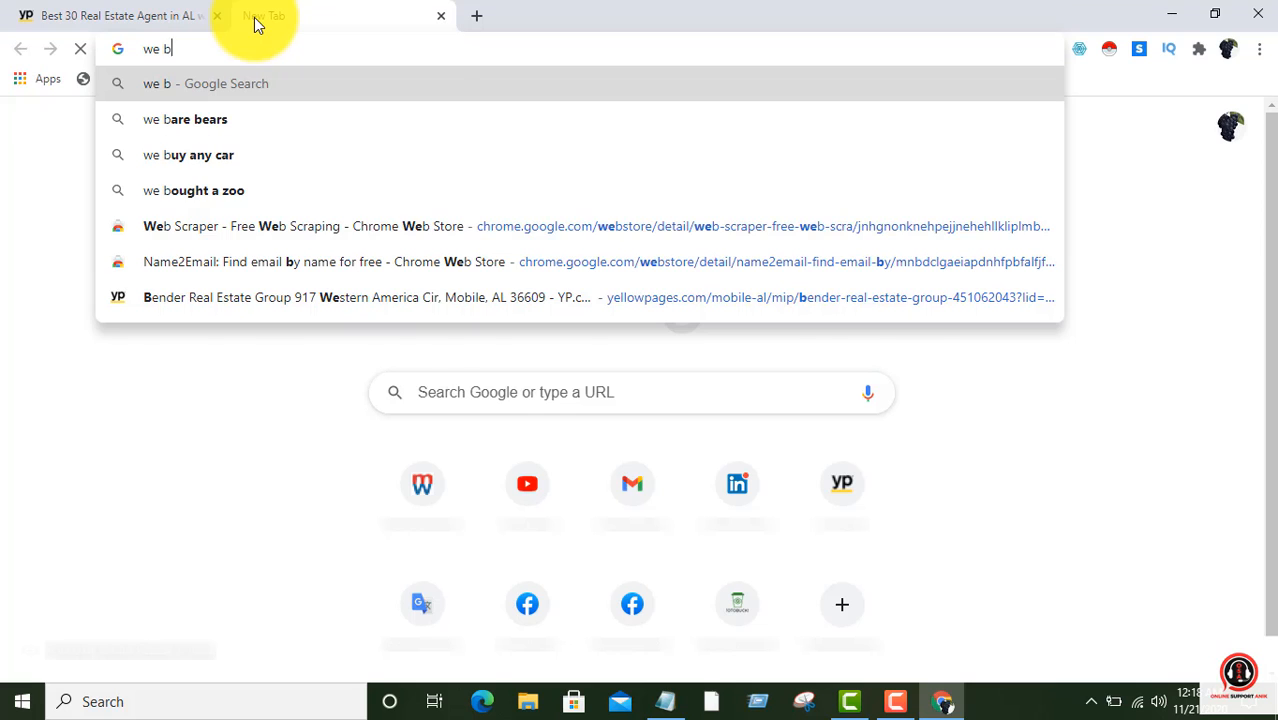
key(BackSpace)
key(BackSpace)
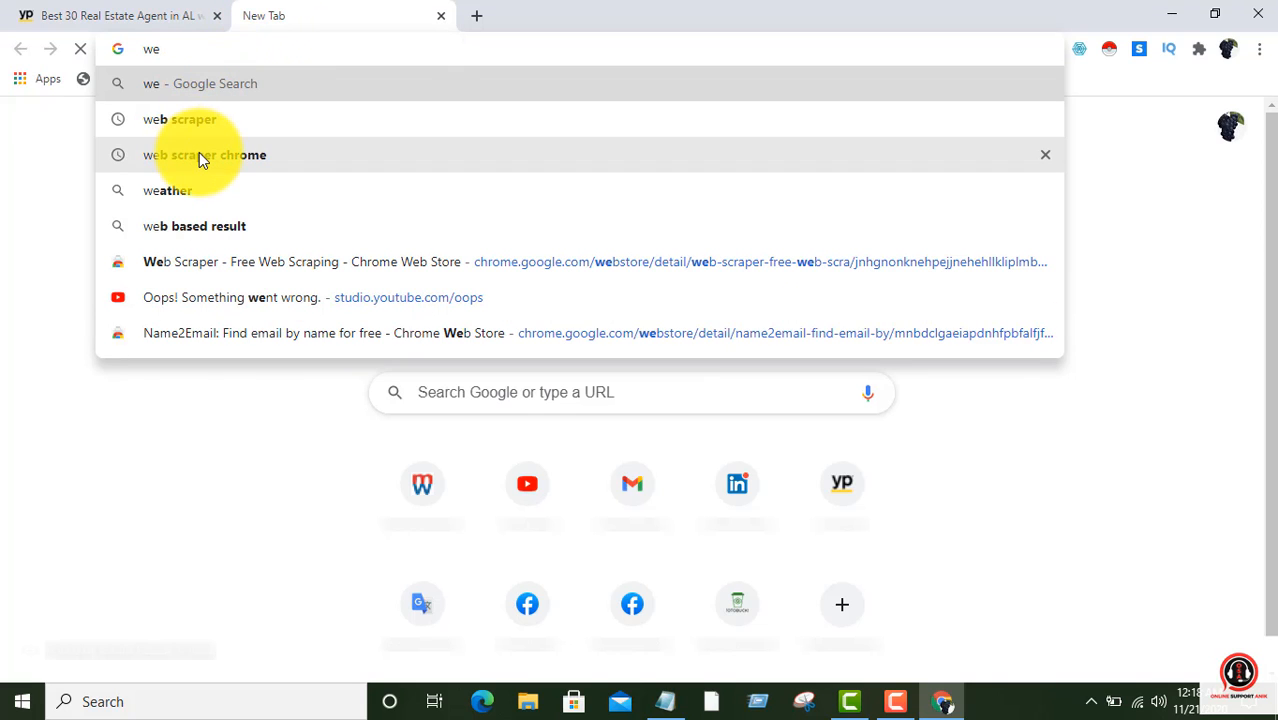
click(199, 152)
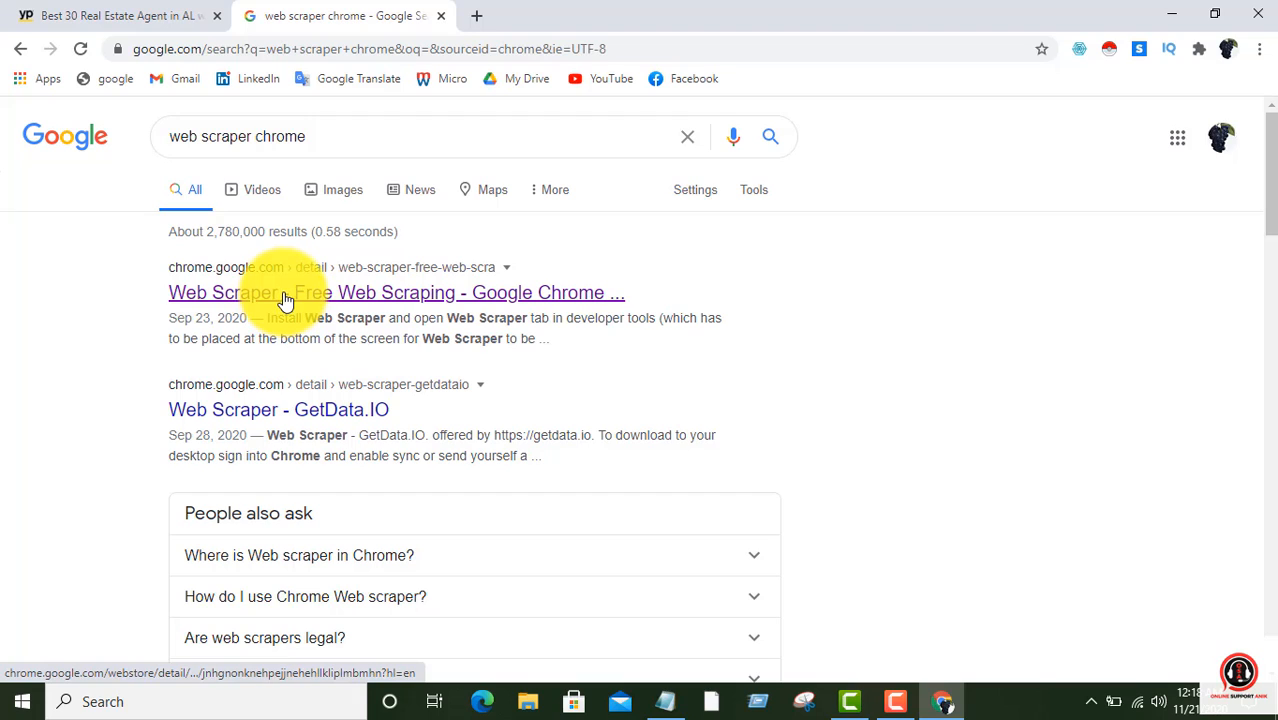
click(352, 299)
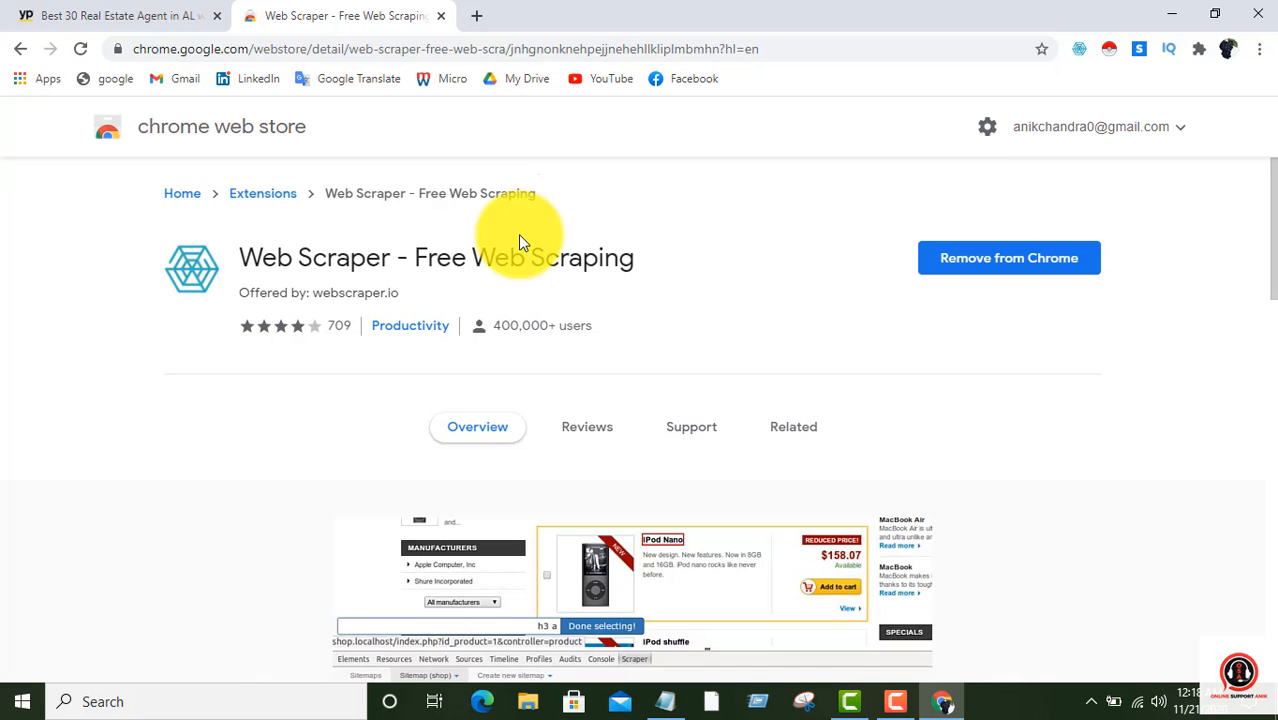
click(442, 18)
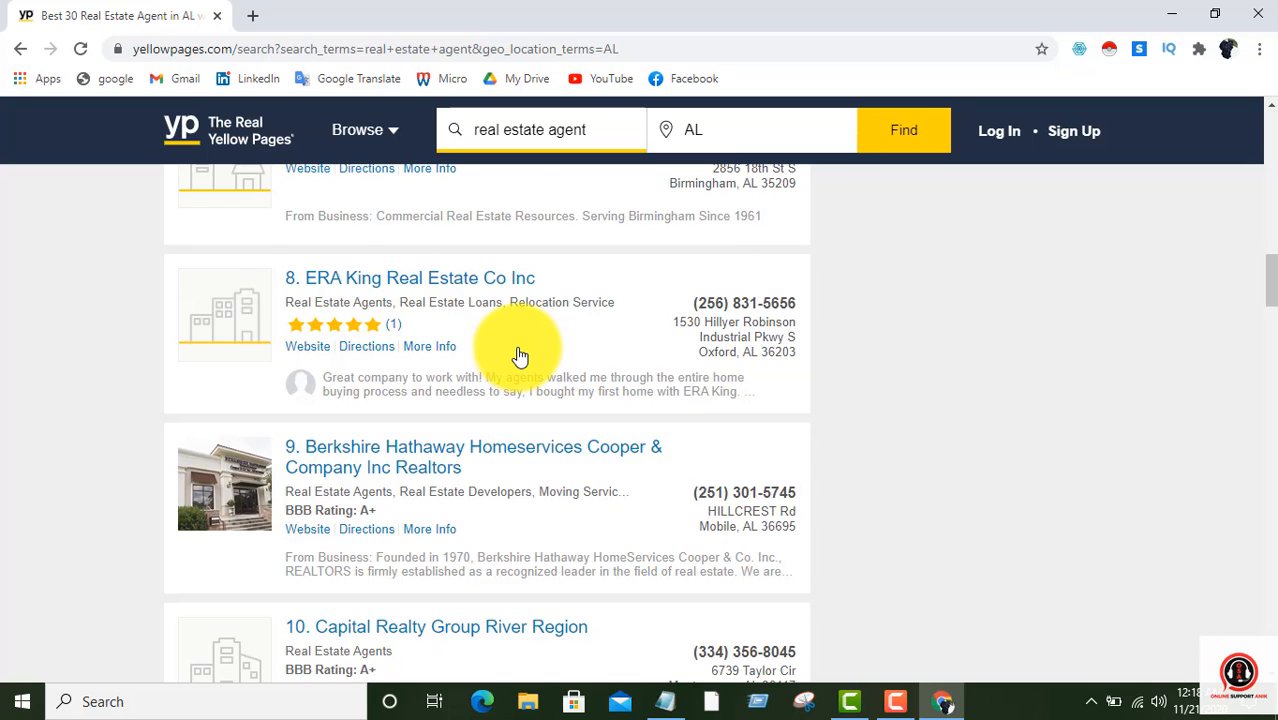
Recheck the required data fields in the Notepad note and return to the beginning of the Yellow Pages results
scroll(519, 356, up, 10)
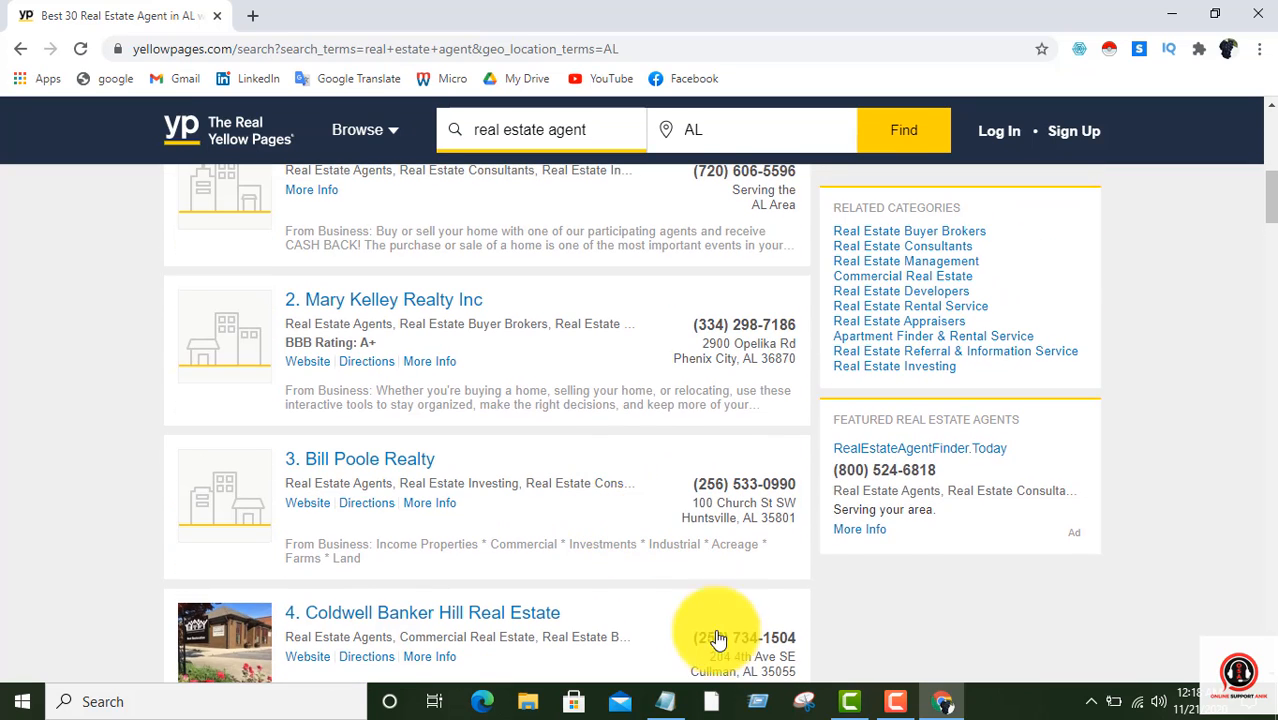
mouse_move(662, 700)
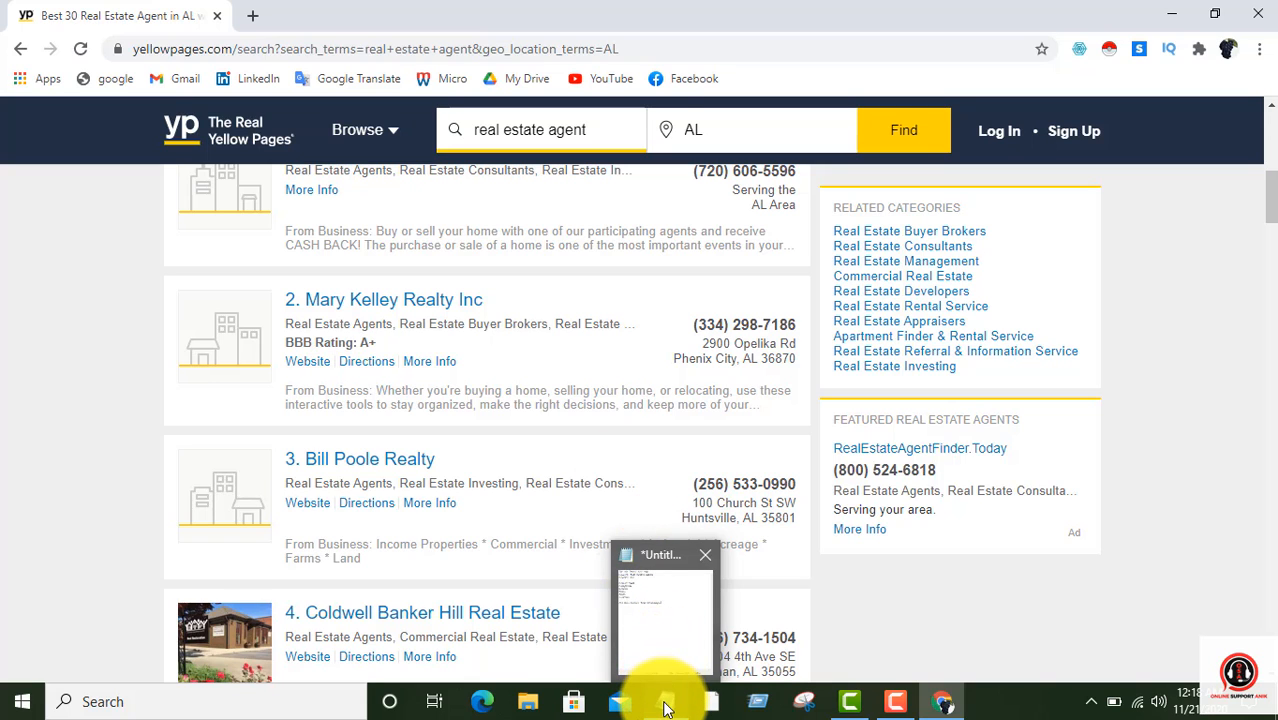
click(665, 704)
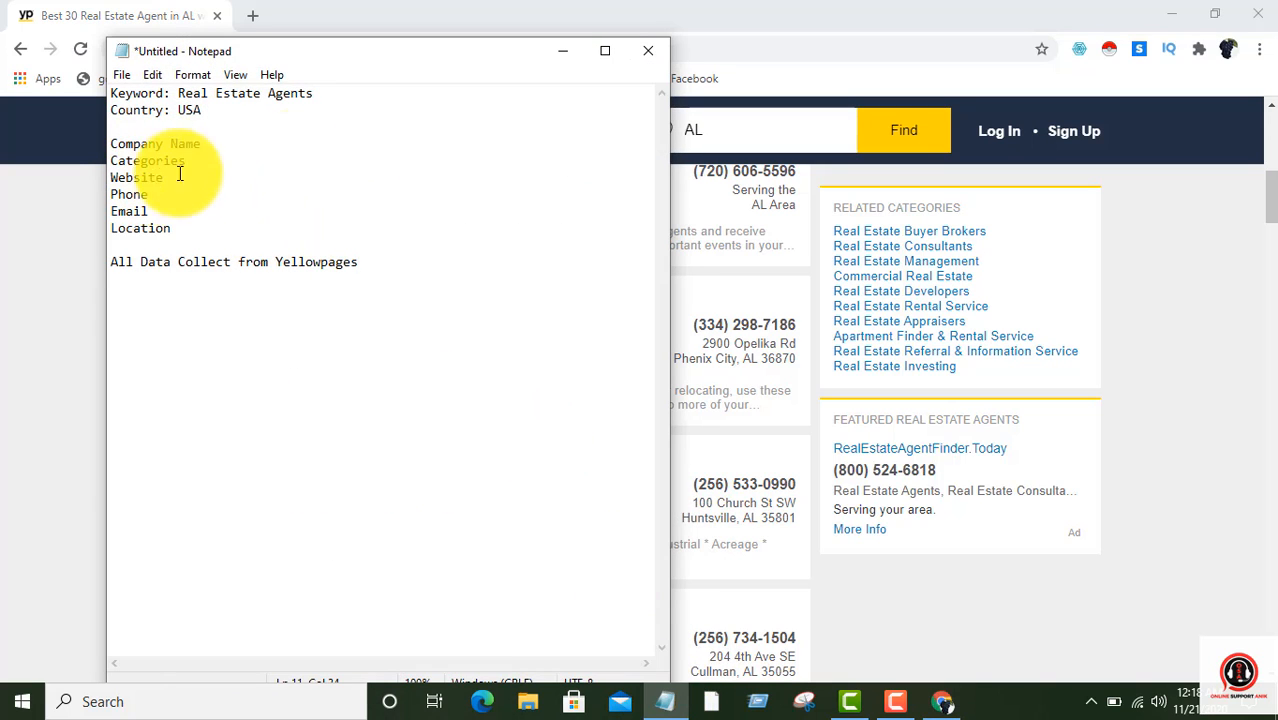
click(563, 51)
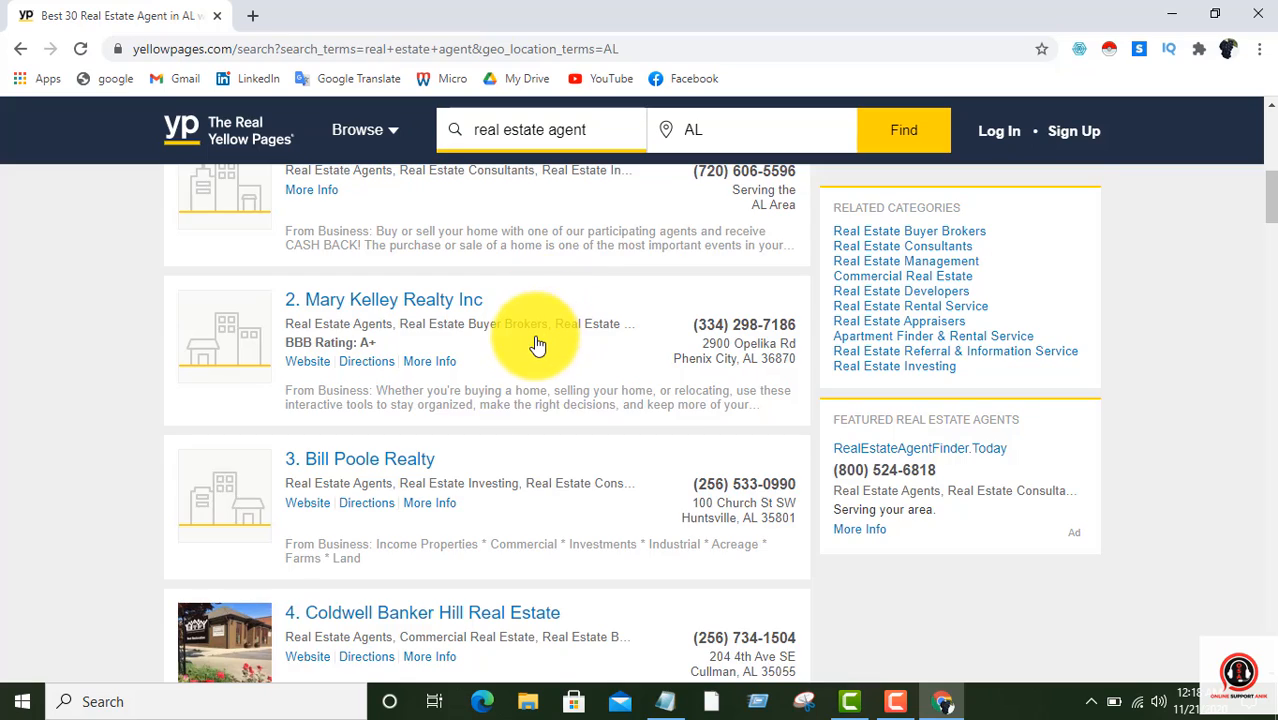
scroll(538, 345, up, 10)
scroll(538, 345, down, 3)
scroll(538, 345, up, 3)
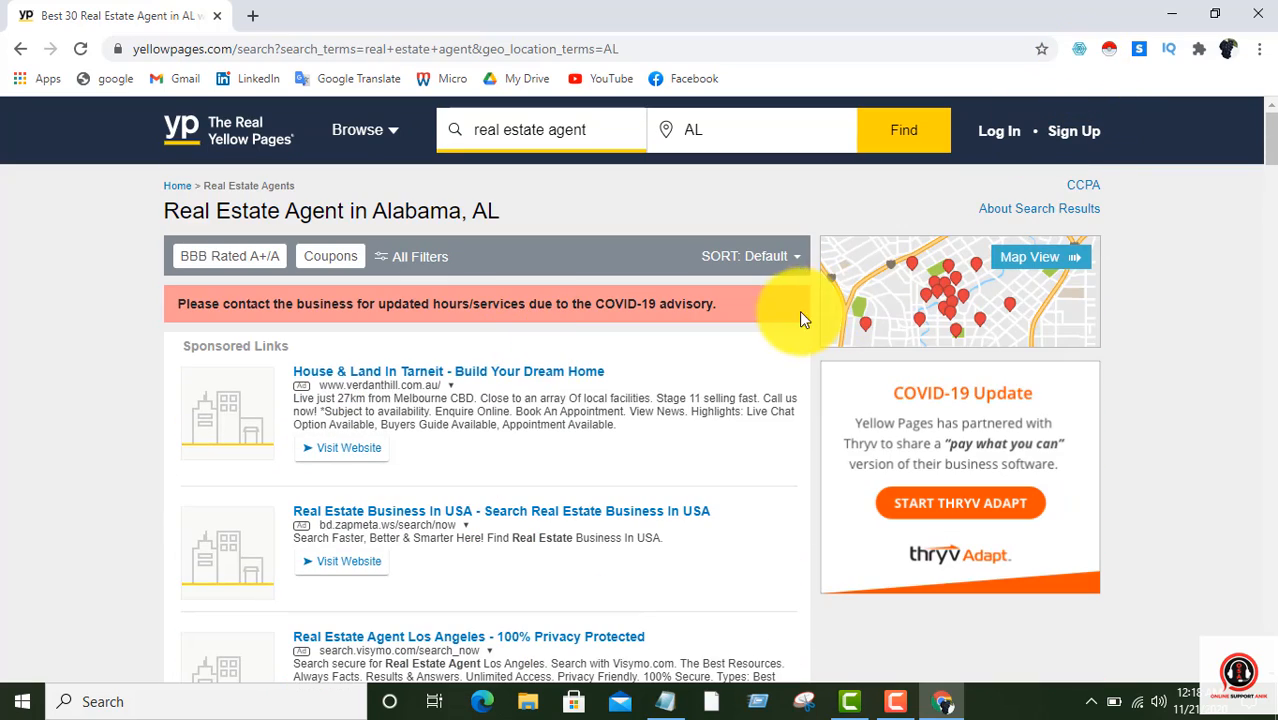
Open Web Scraper in the page's developer tools and delete the existing "root" sitemap
right_click(1147, 255)
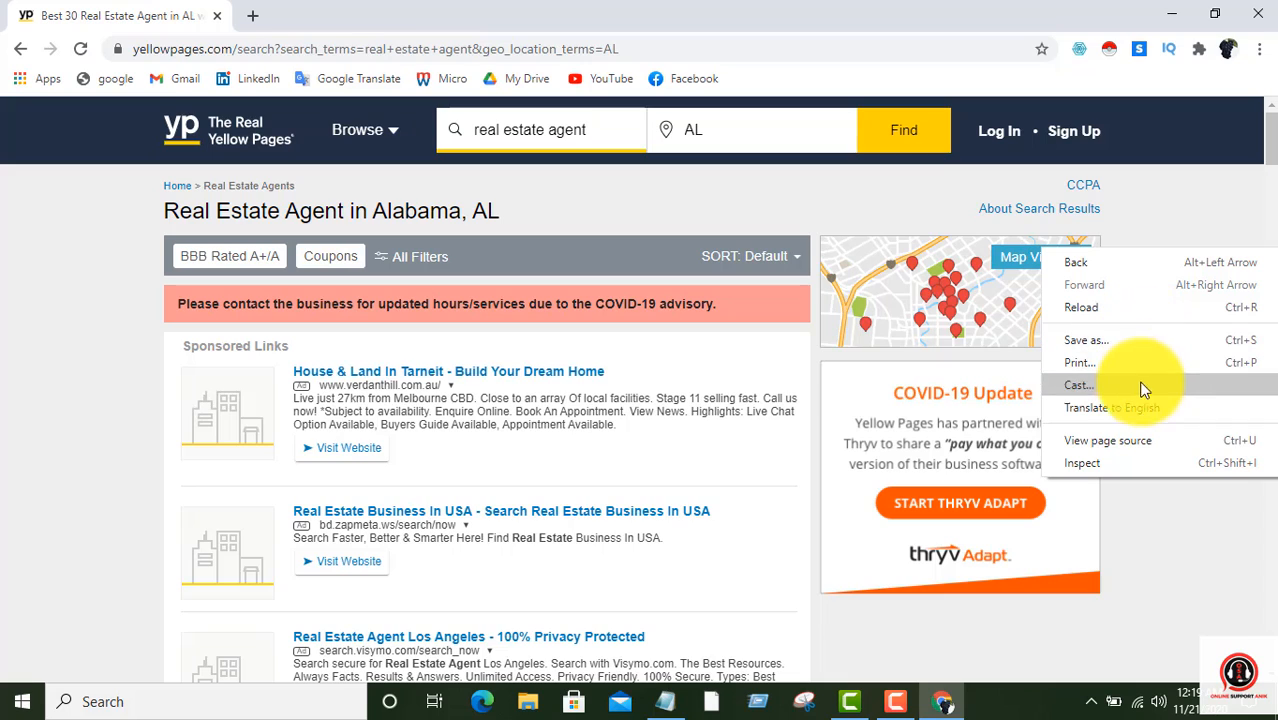
click(1087, 462)
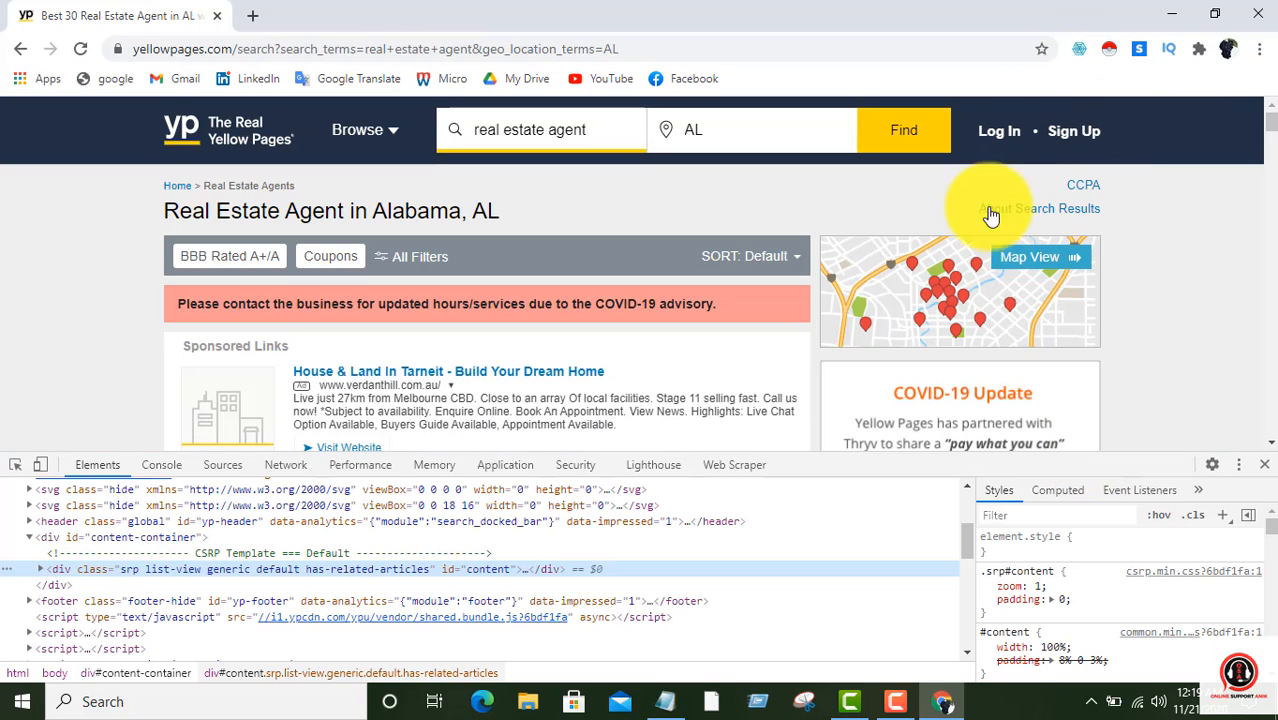
click(736, 466)
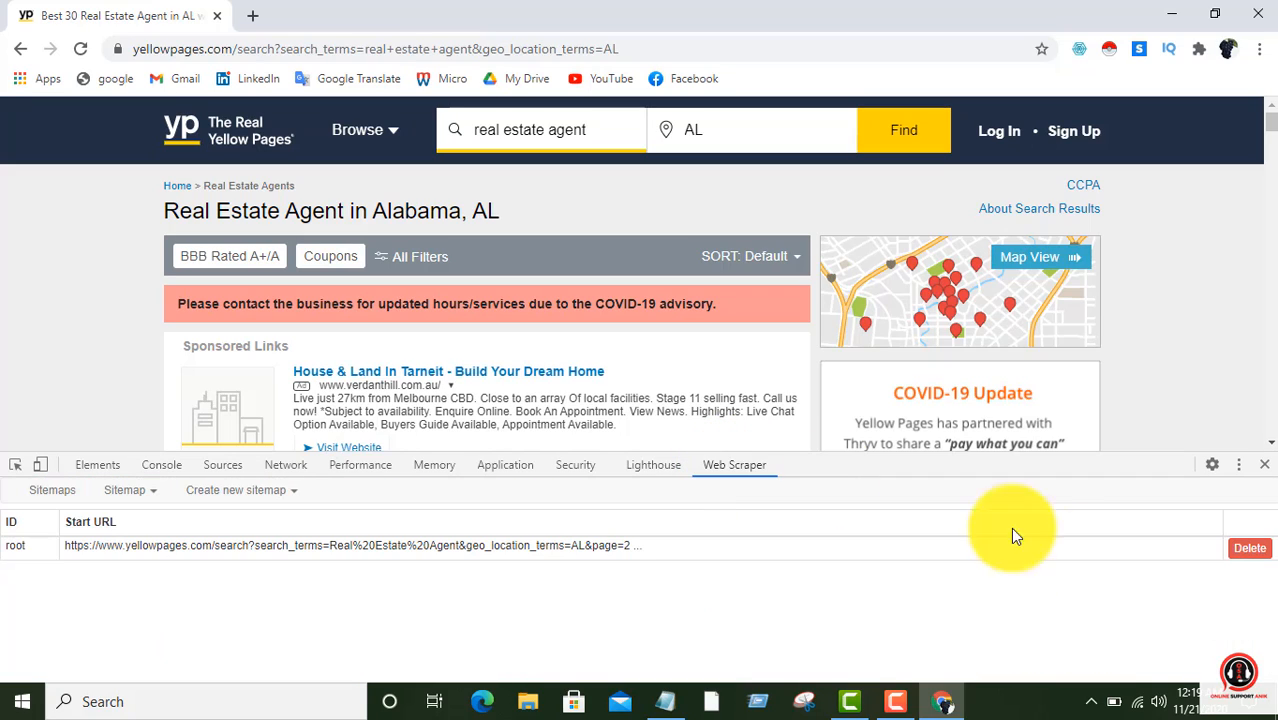
click(1249, 548)
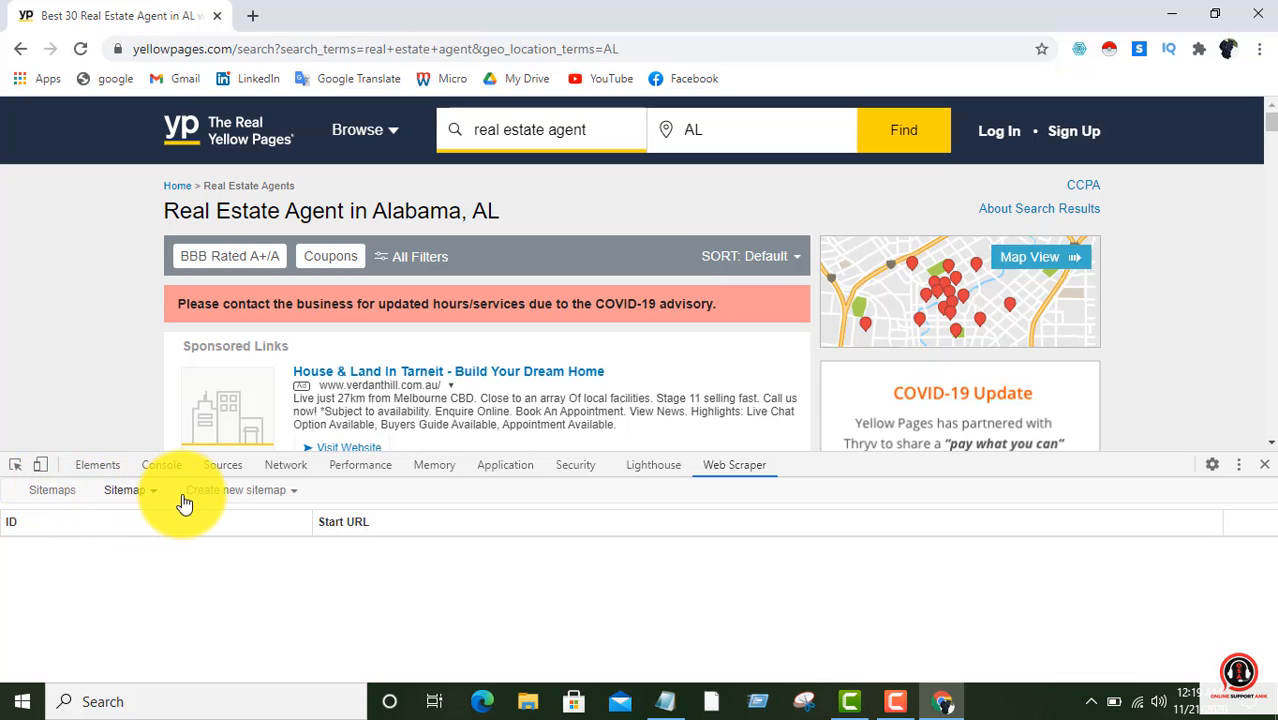
Start a new sitemap in Web Scraper and name it "root"
click(259, 500)
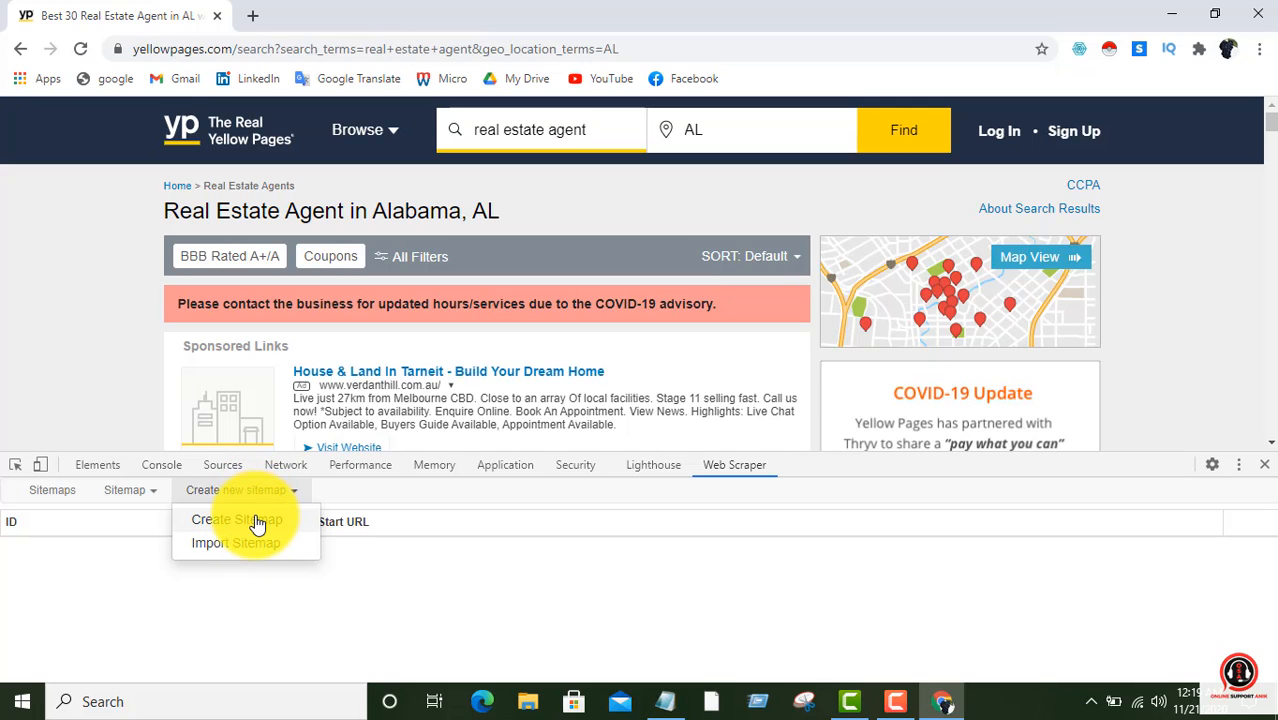
click(253, 528)
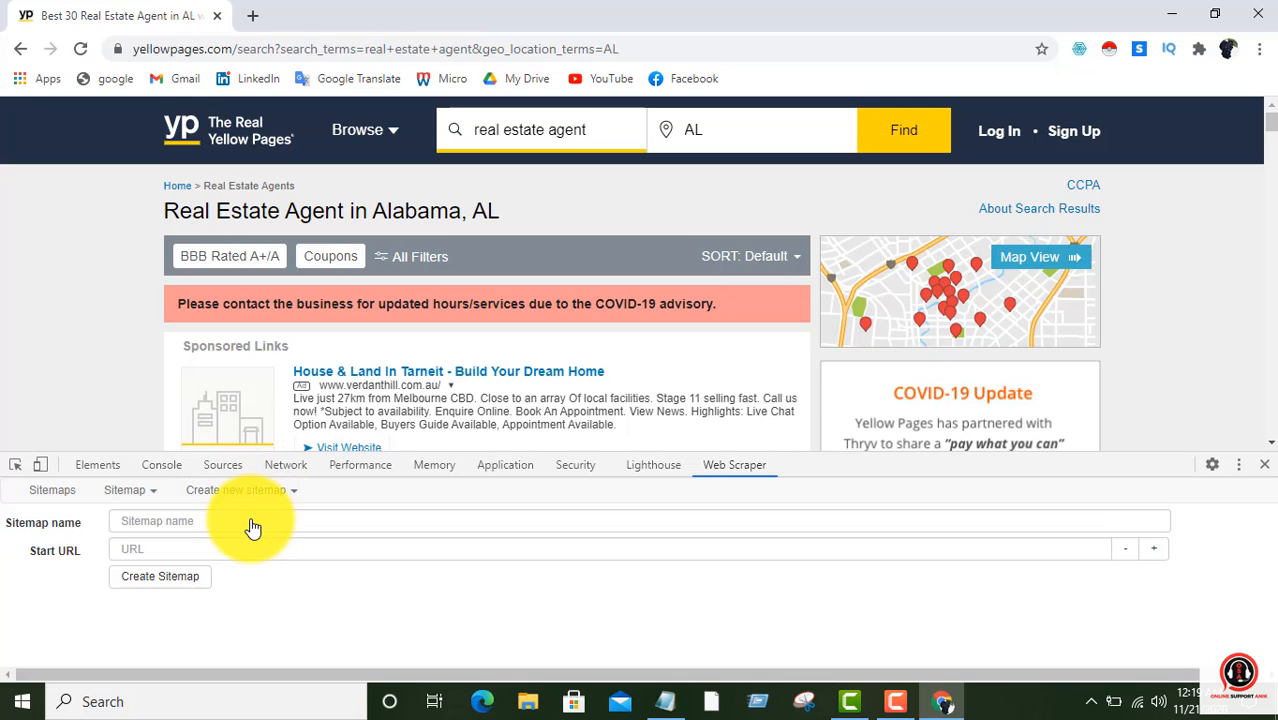
click(180, 520)
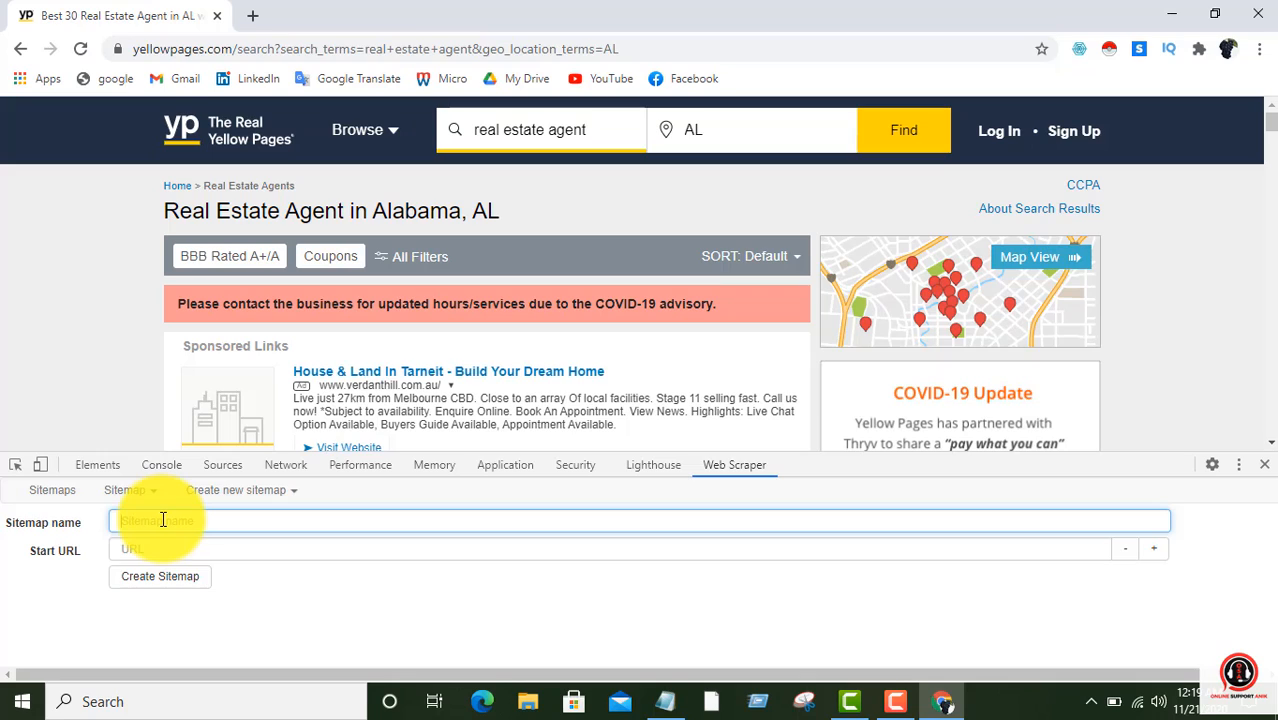
text(rod)
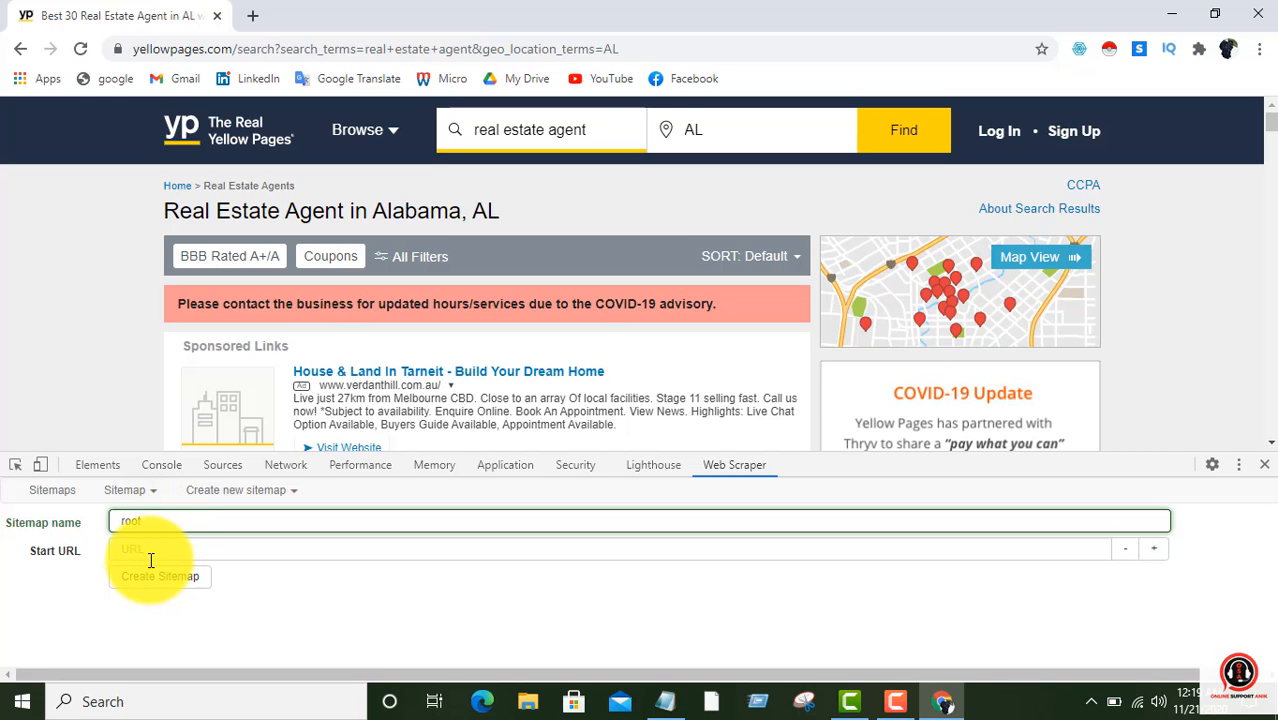
Copy the Yellow Pages Alabama real estate agent search address into the Start URL and create the sitemap
click(148, 551)
scroll(533, 247, down, 2)
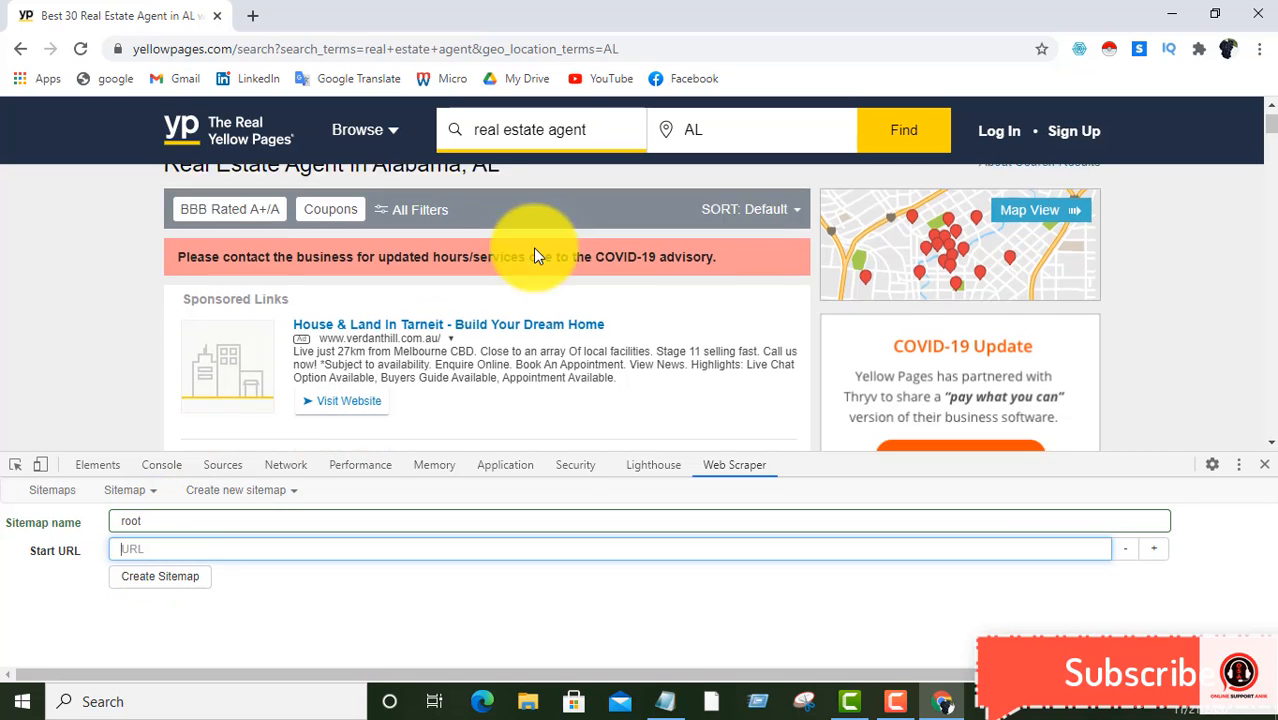
scroll(565, 255, down, 5)
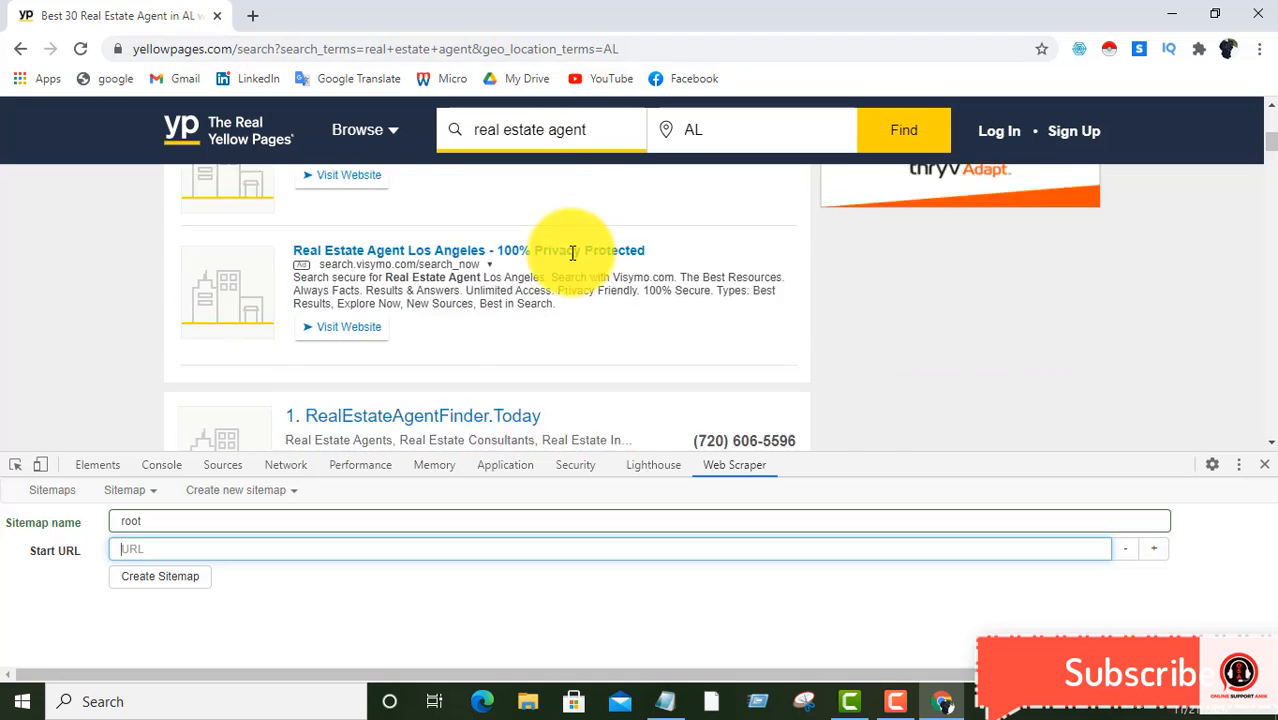
click(508, 48)
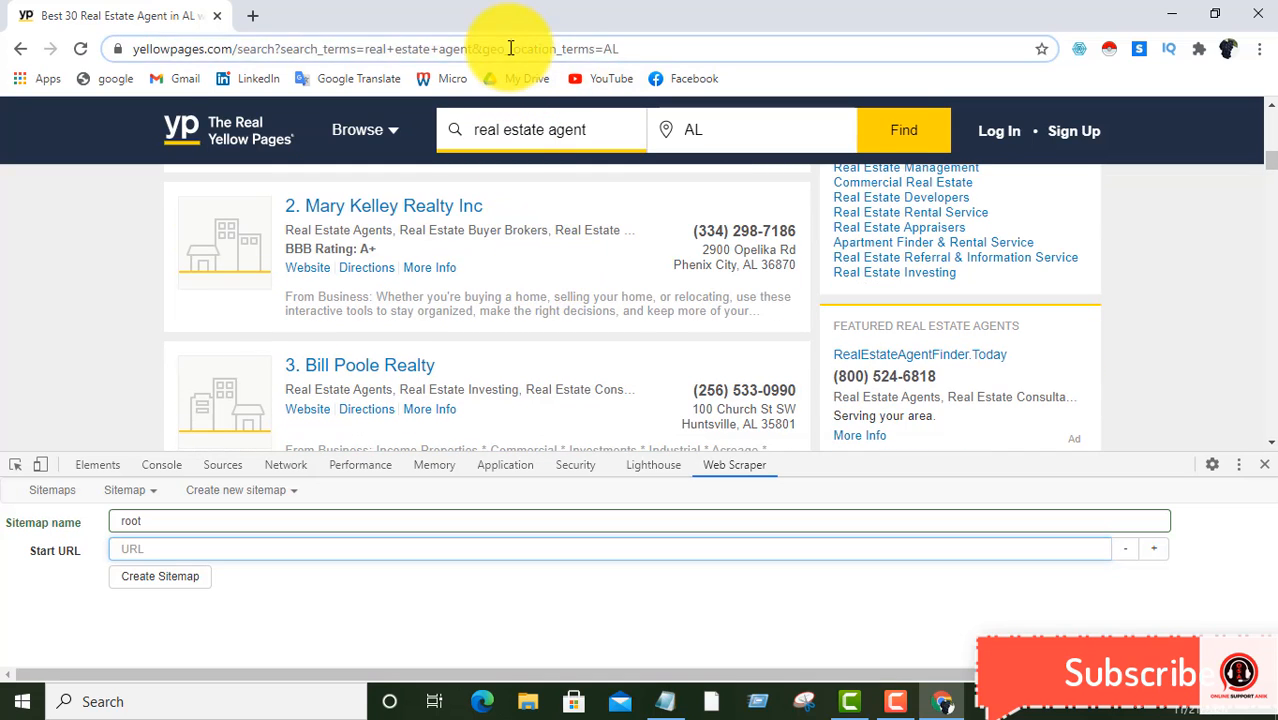
right_click(508, 48)
click(552, 148)
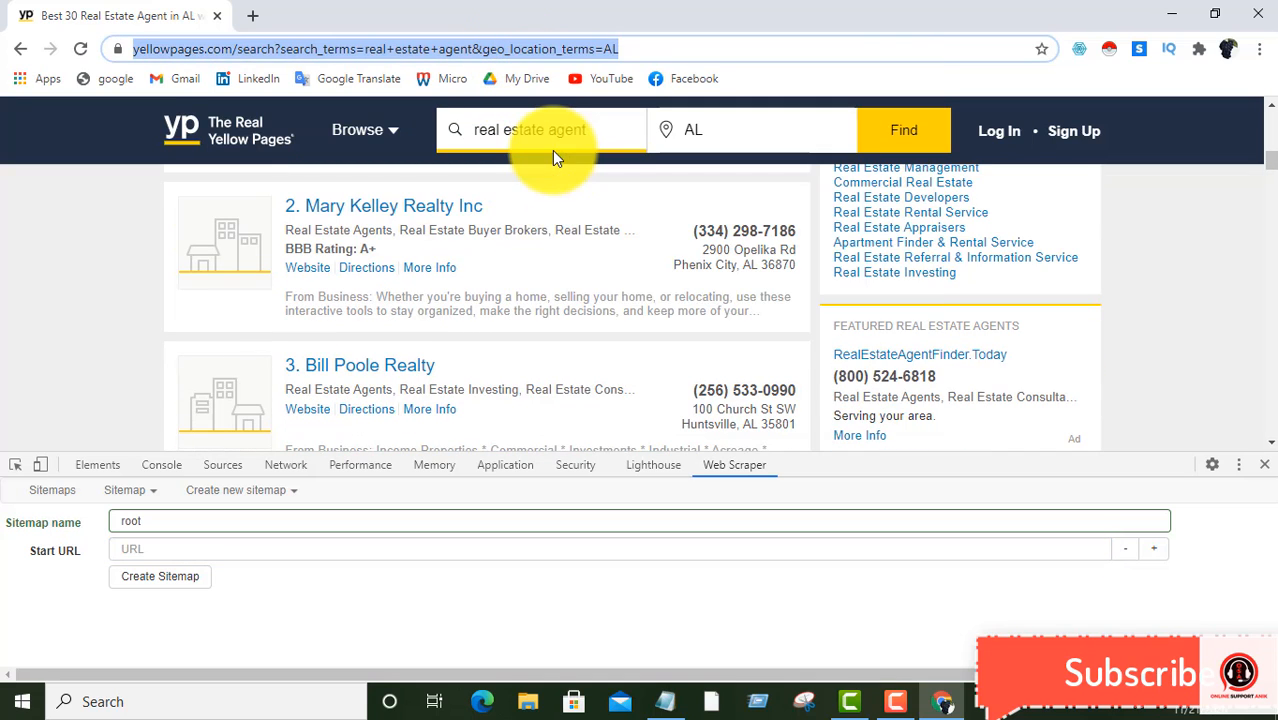
click(143, 549)
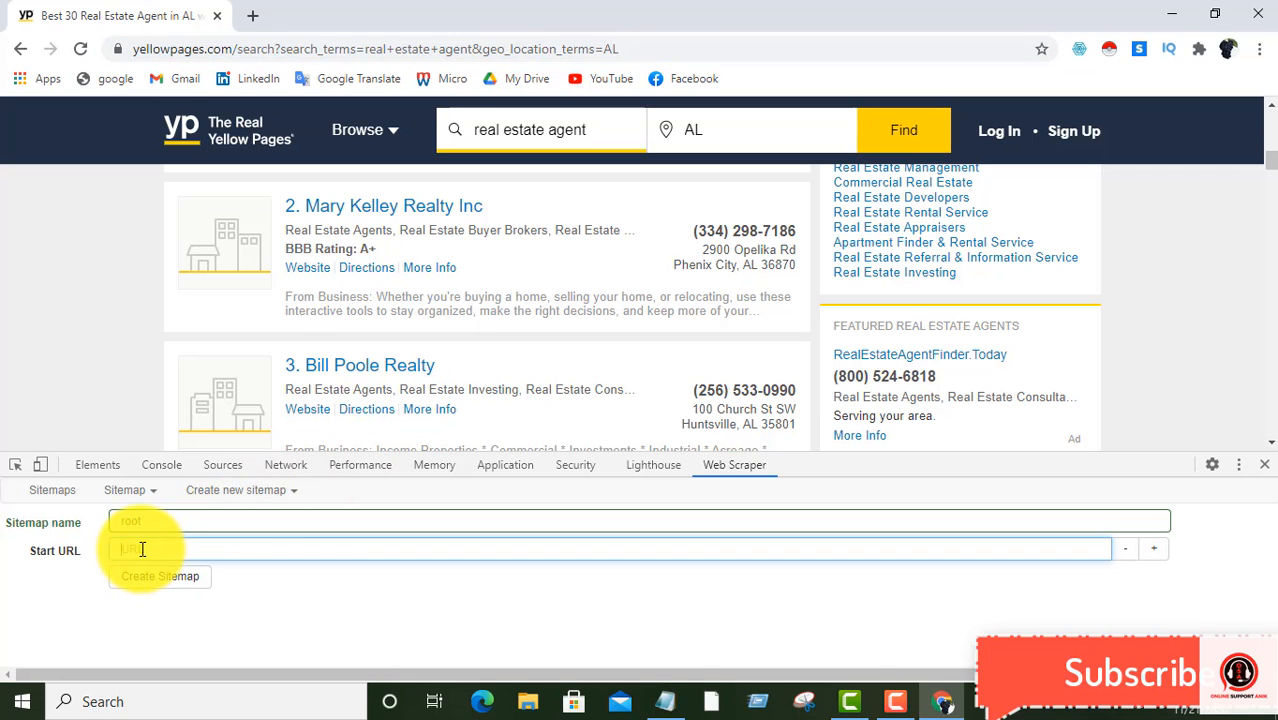
right_click(142, 550)
click(188, 400)
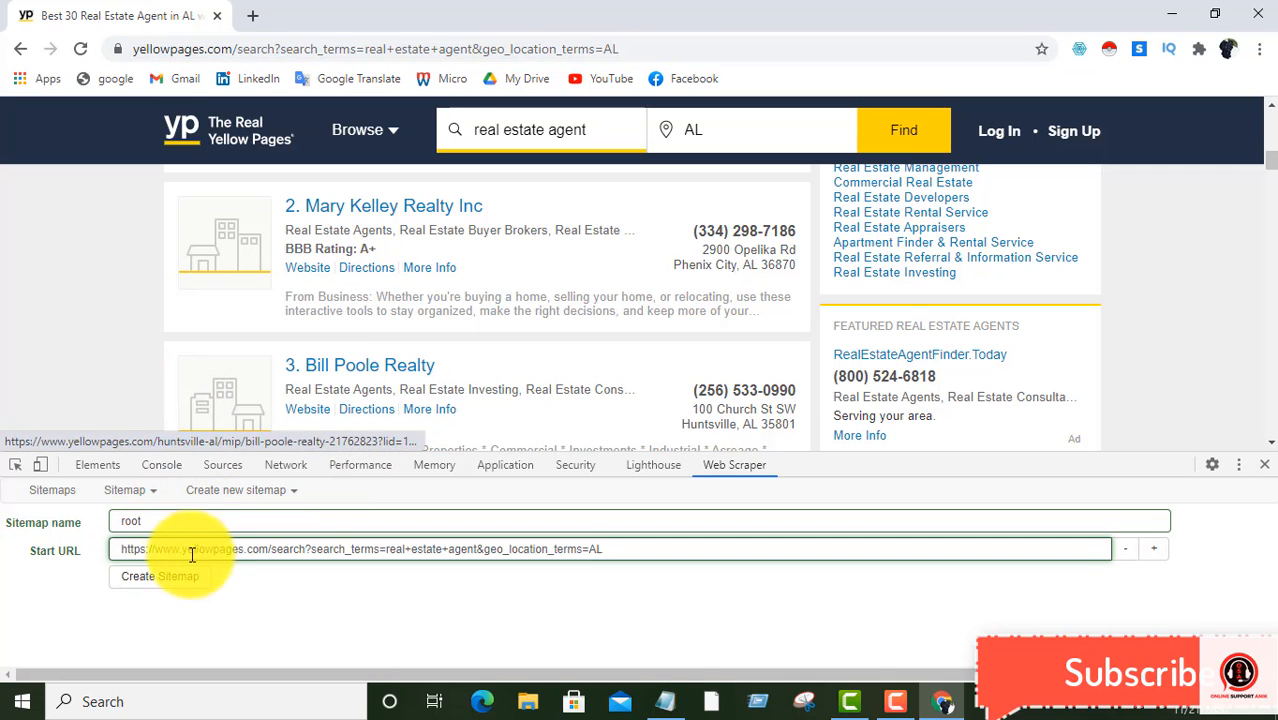
click(160, 578)
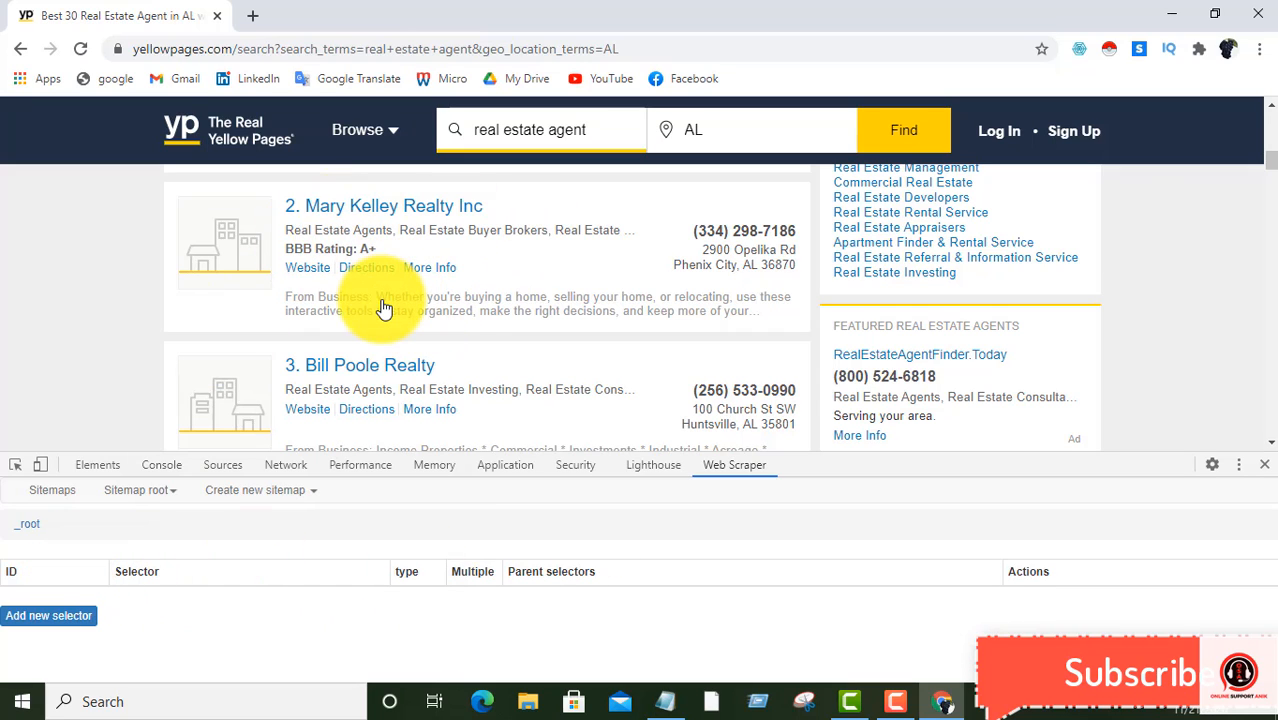
Add a new selector to the root sitemap, dismiss the Facebook notification, and give the selector the id "element"
click(43, 617)
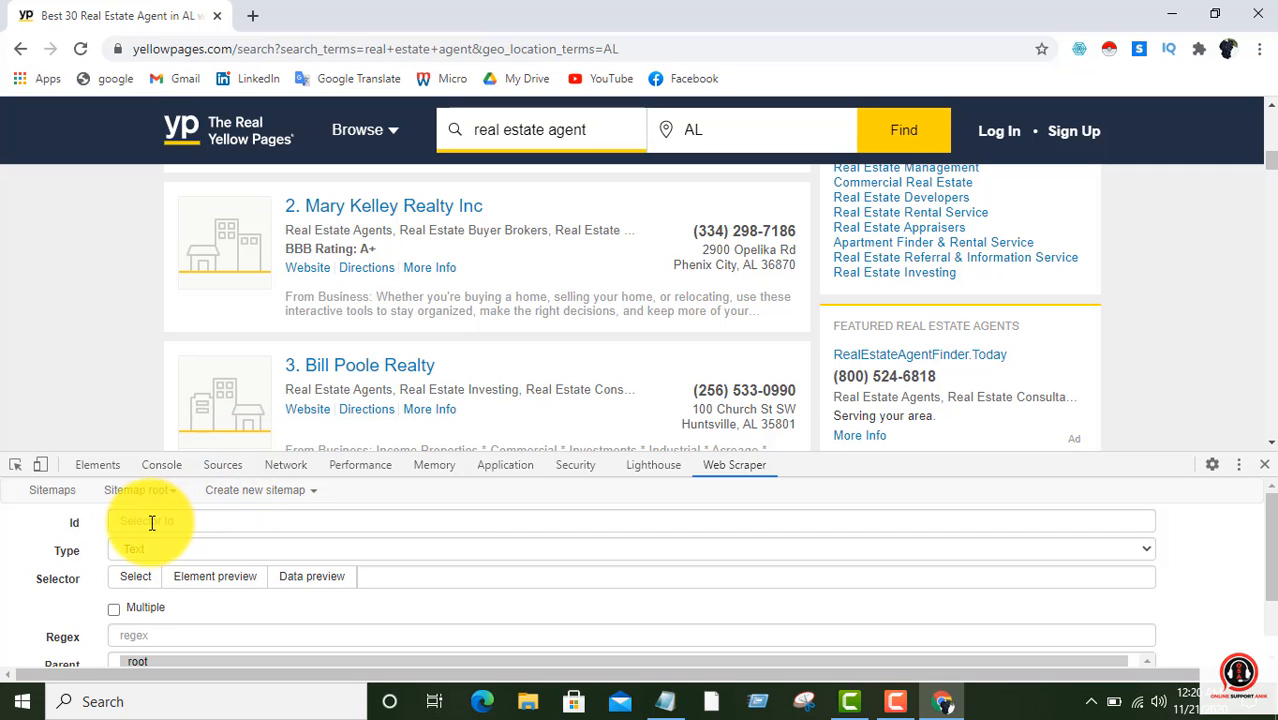
click(150, 522)
scroll(435, 278, up, 1)
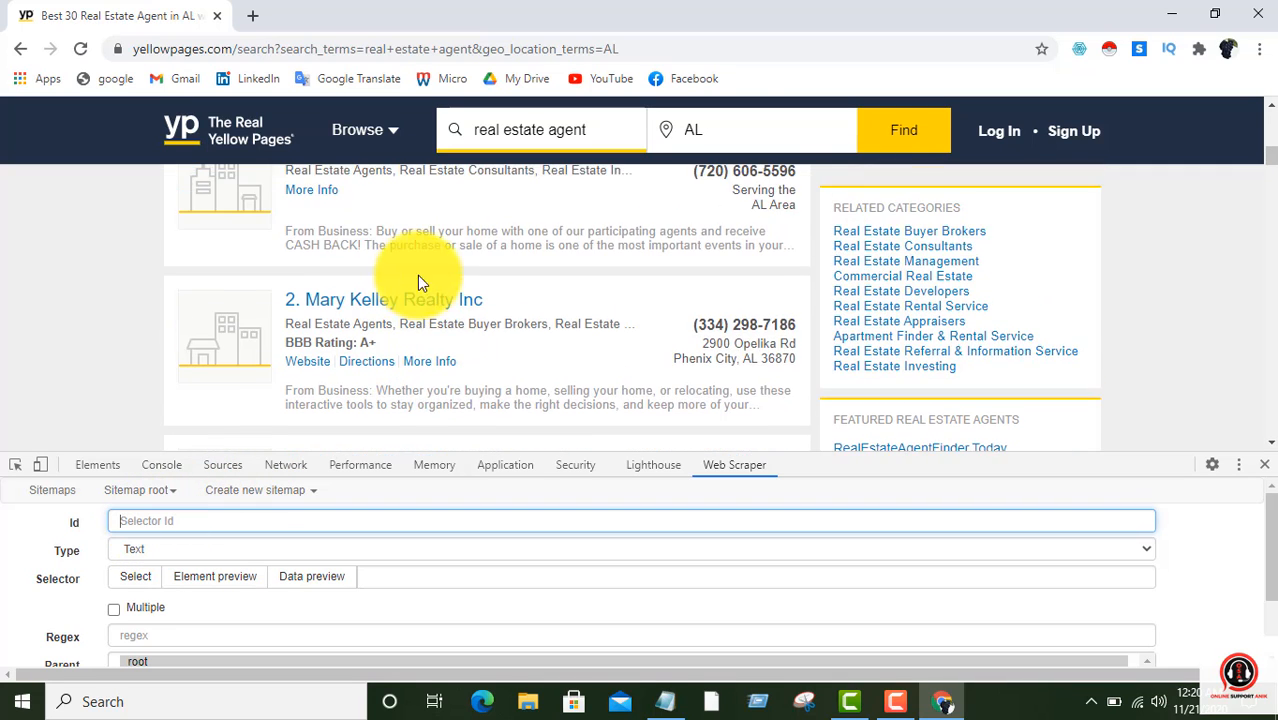
scroll(412, 283, down, 2)
scroll(371, 330, up, 5)
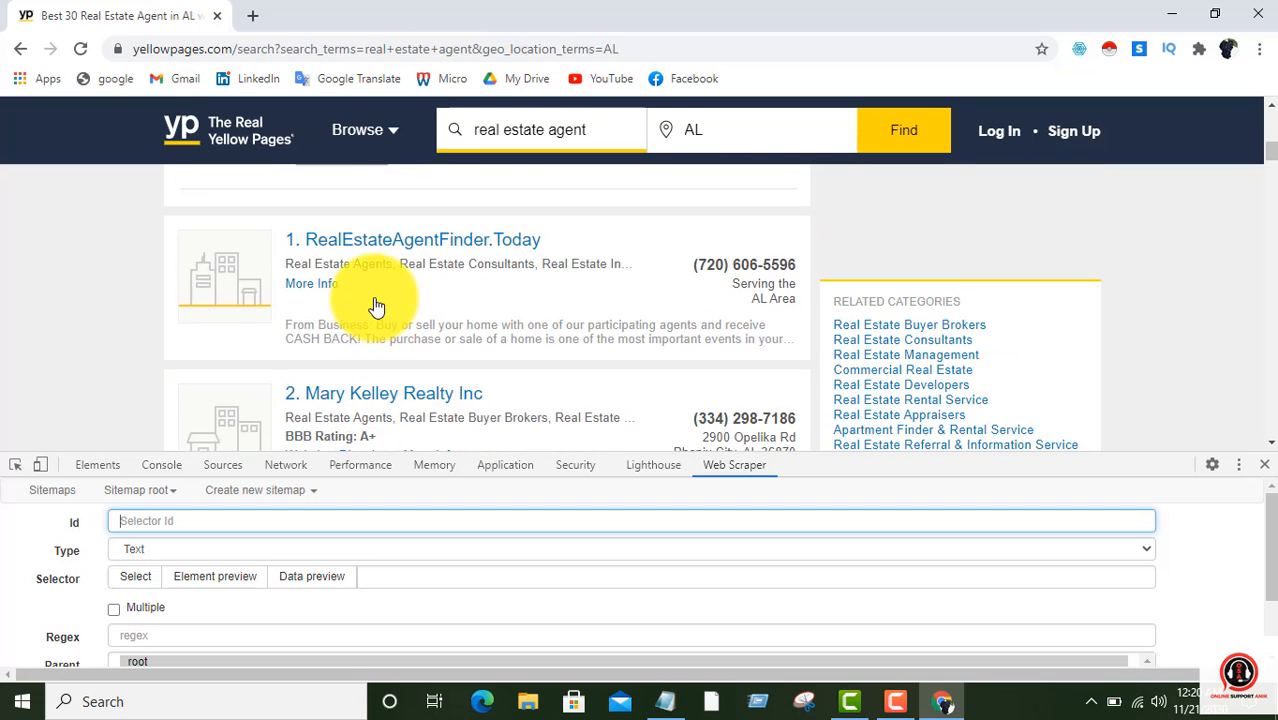
scroll(378, 280, down, 3)
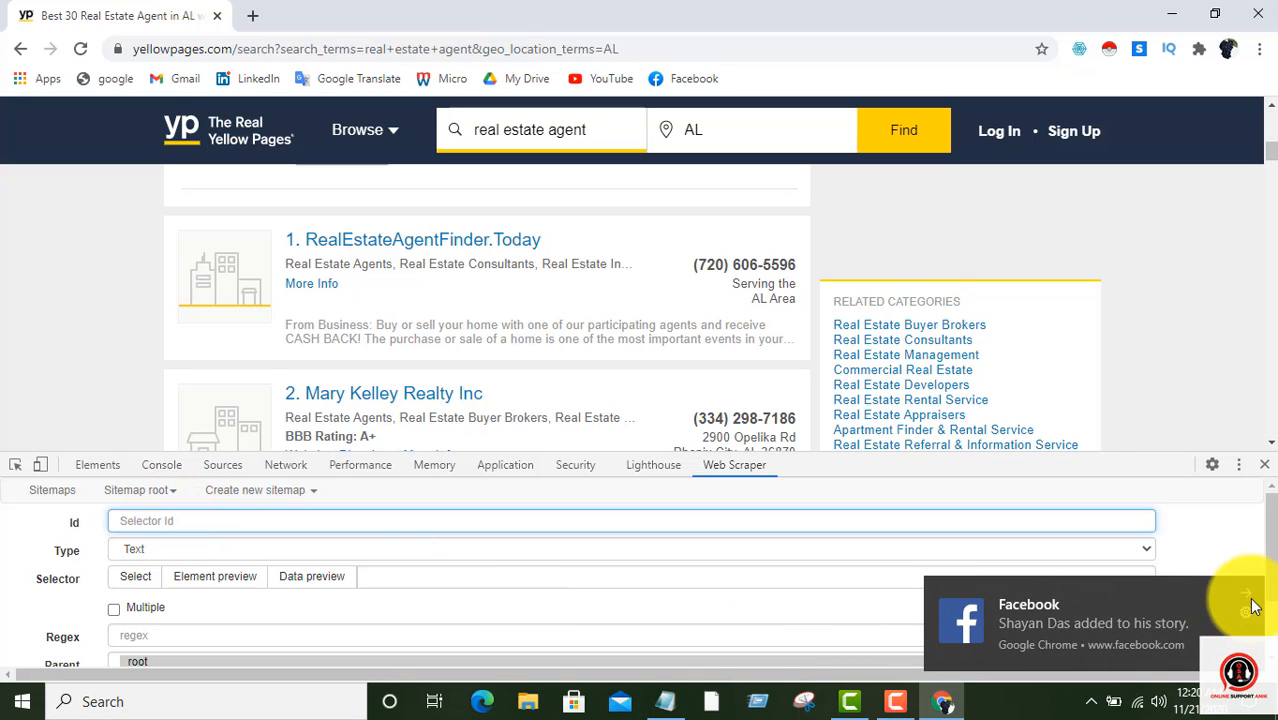
click(1252, 600)
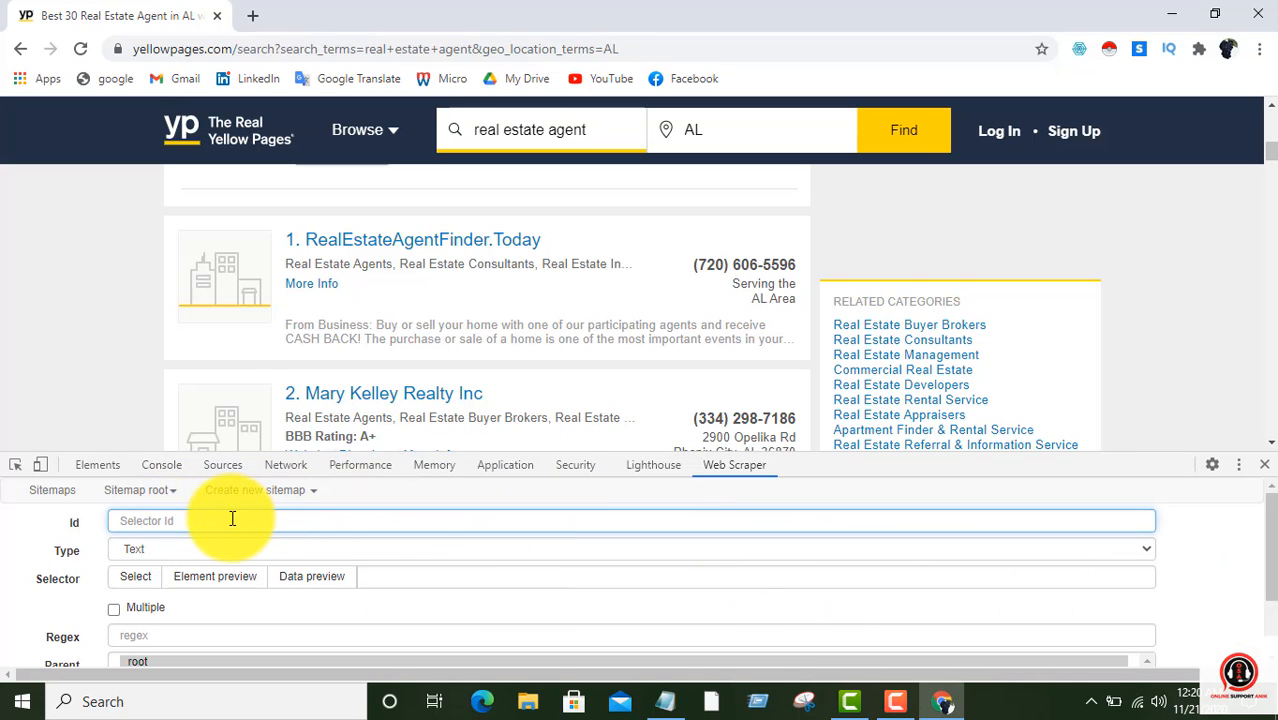
text(element)
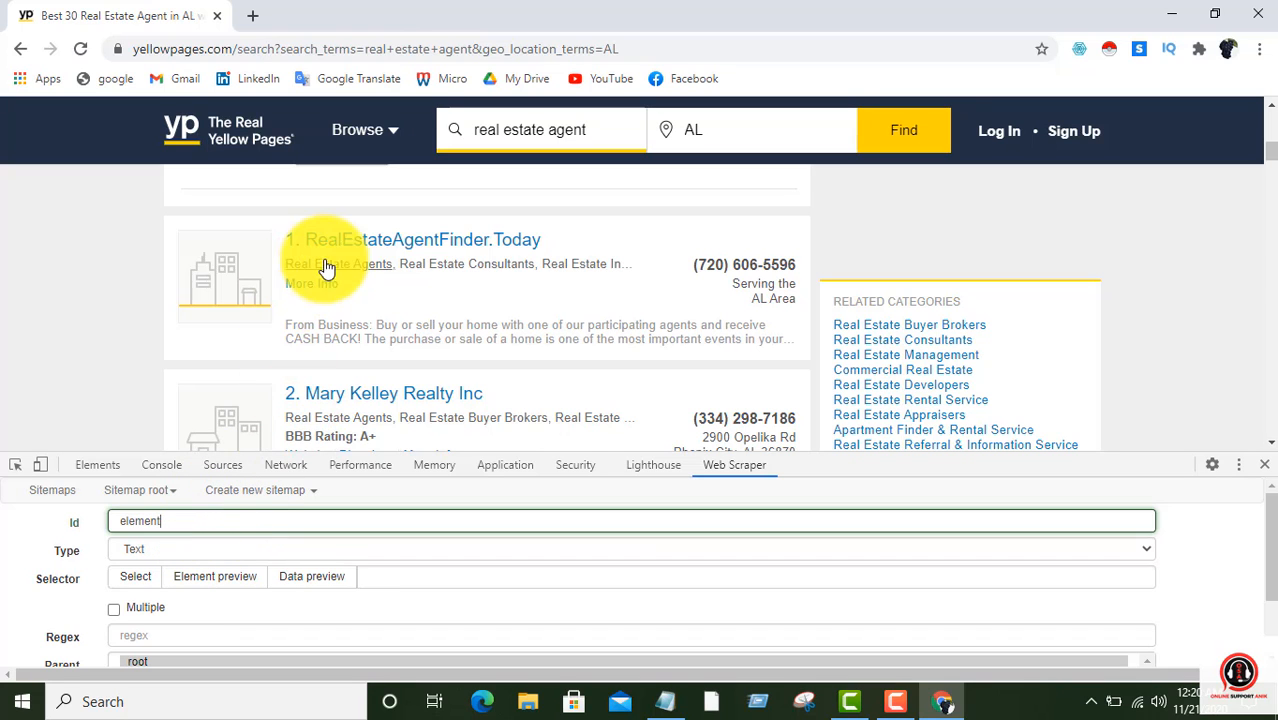
Look over the numbered business listings and set the "element" selector's type to Link
scroll(358, 262, up, 2)
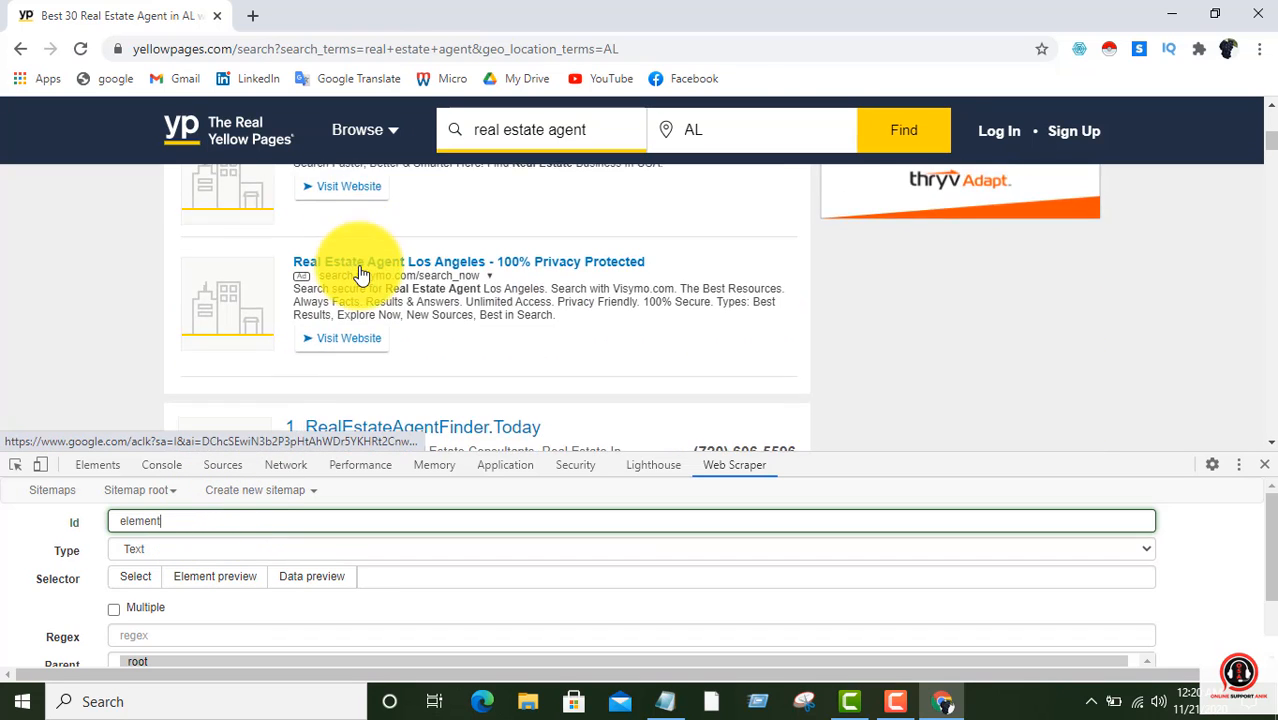
scroll(366, 277, down, 2)
scroll(378, 280, down, 1)
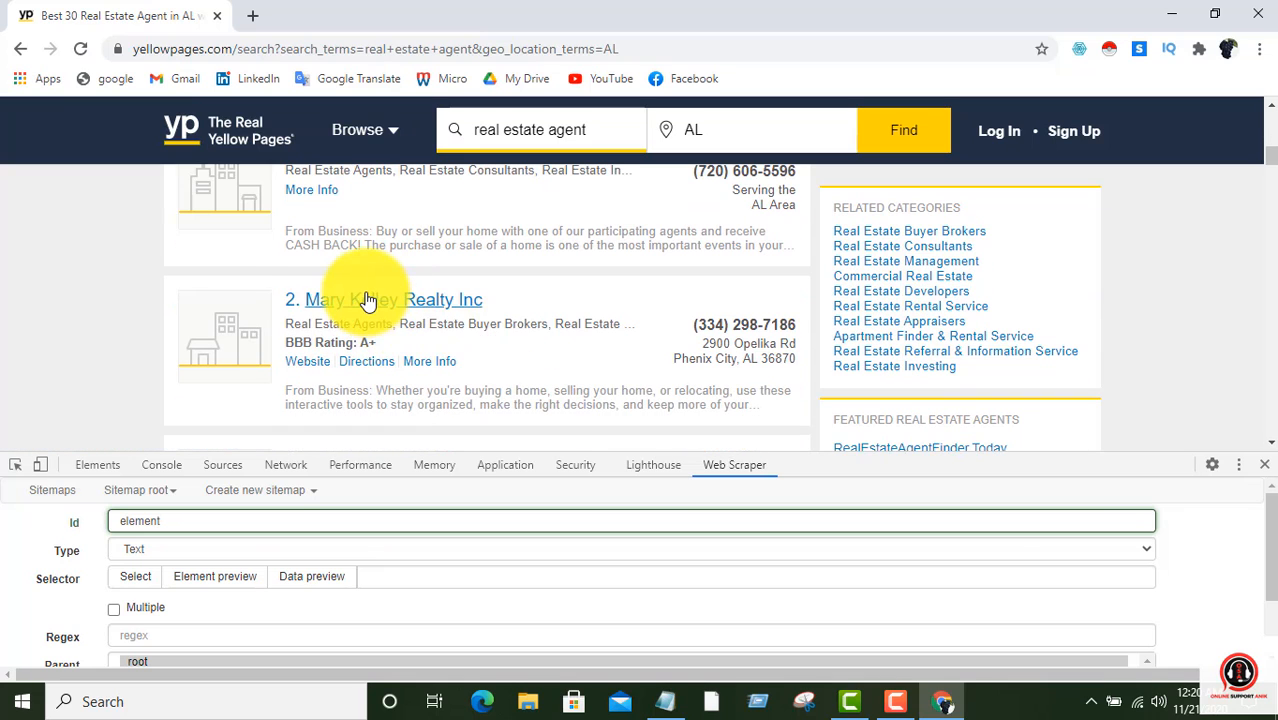
scroll(414, 292, down, 1)
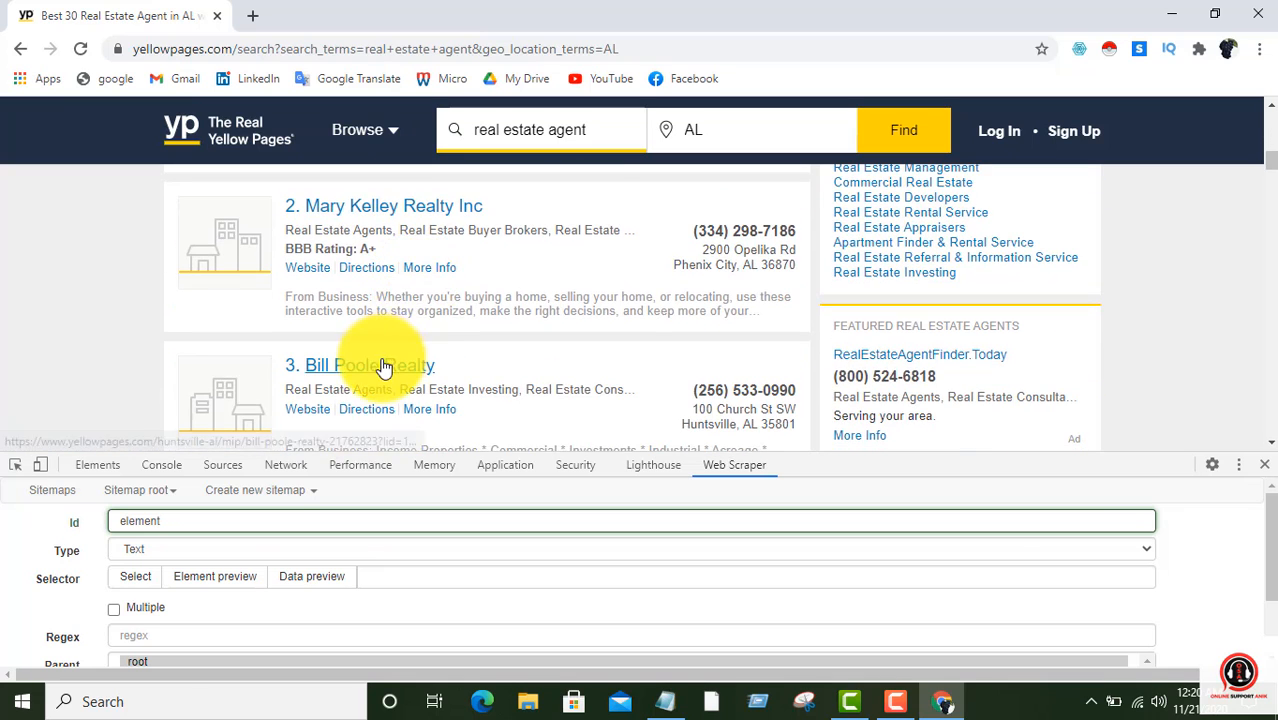
scroll(405, 325, down, 2)
scroll(368, 343, down, 2)
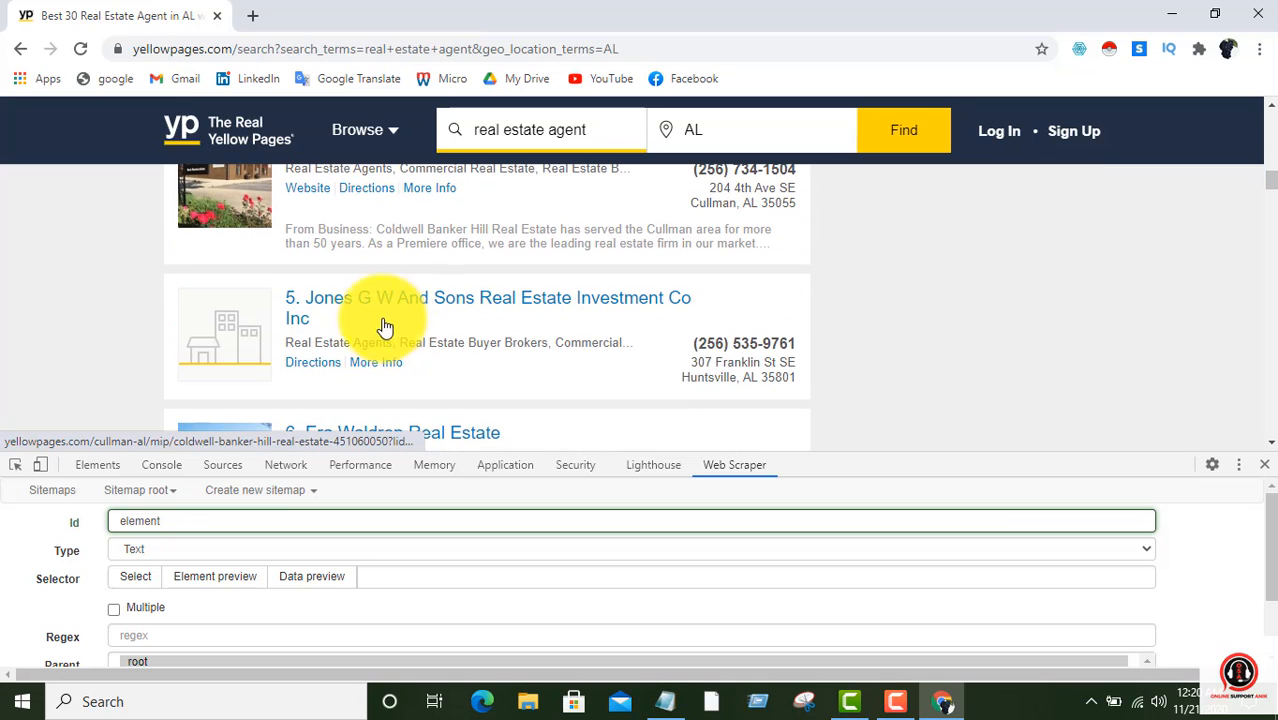
scroll(393, 314, up, 7)
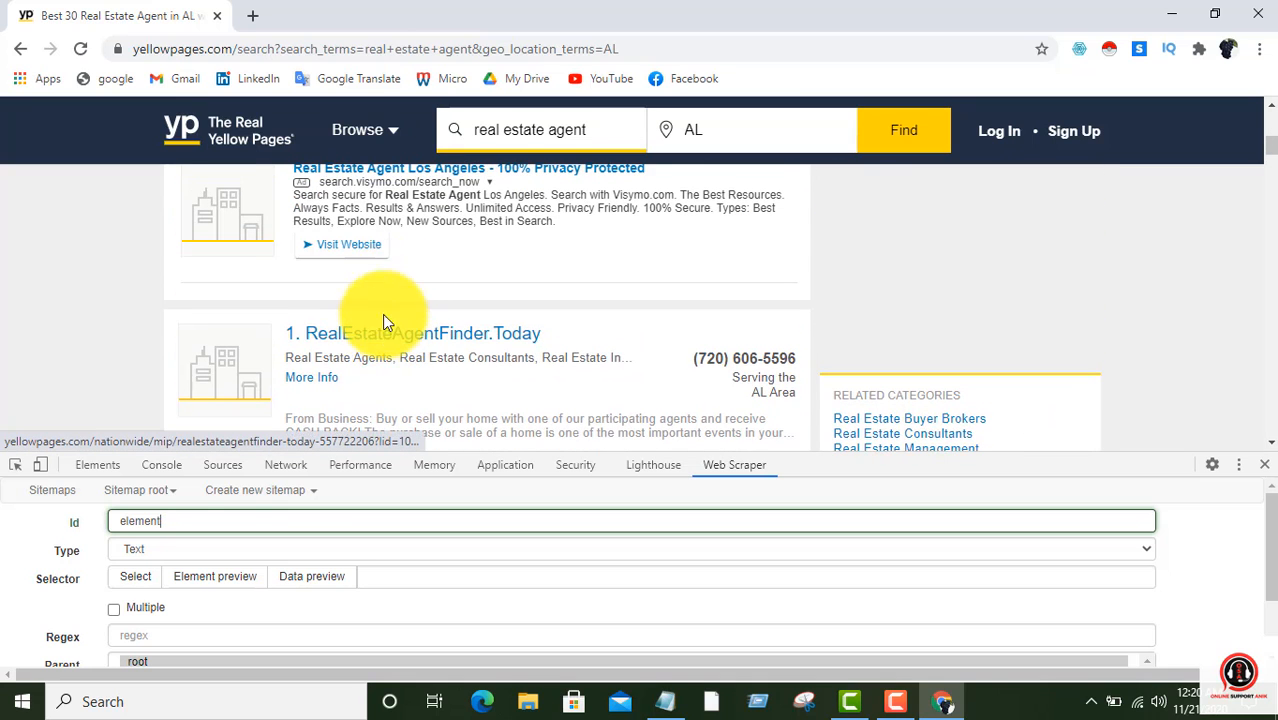
click(153, 547)
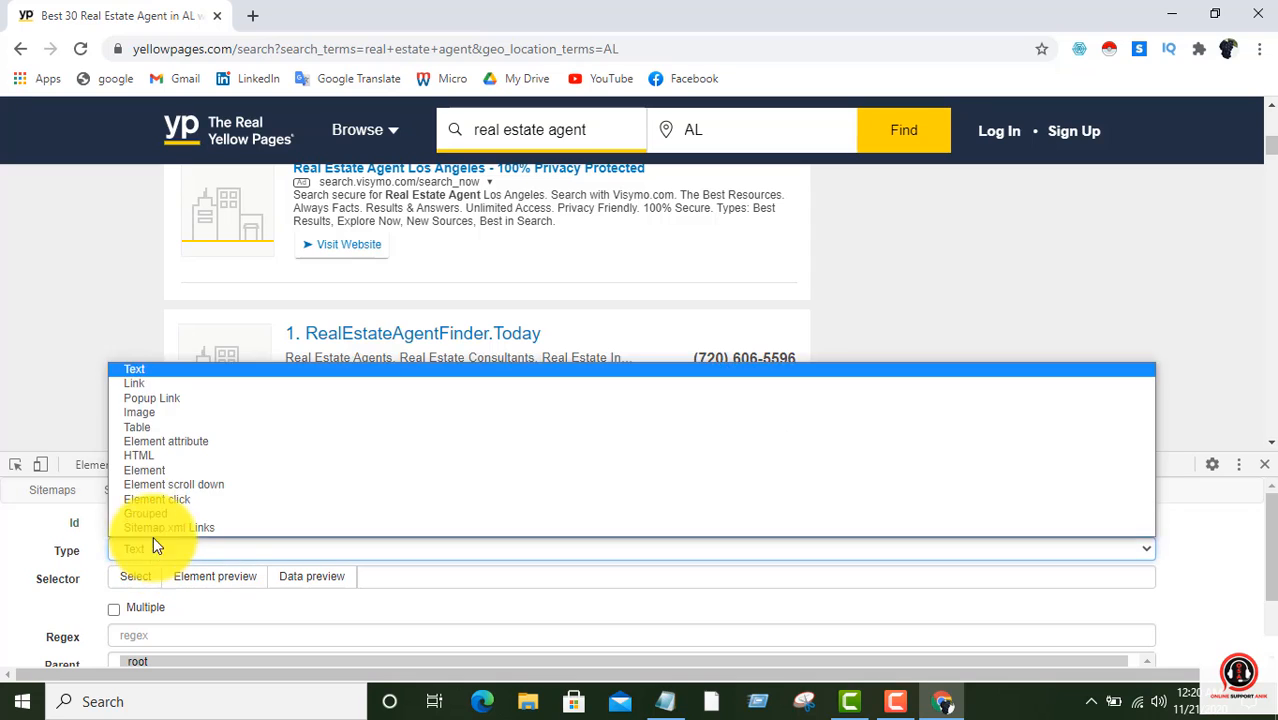
click(147, 383)
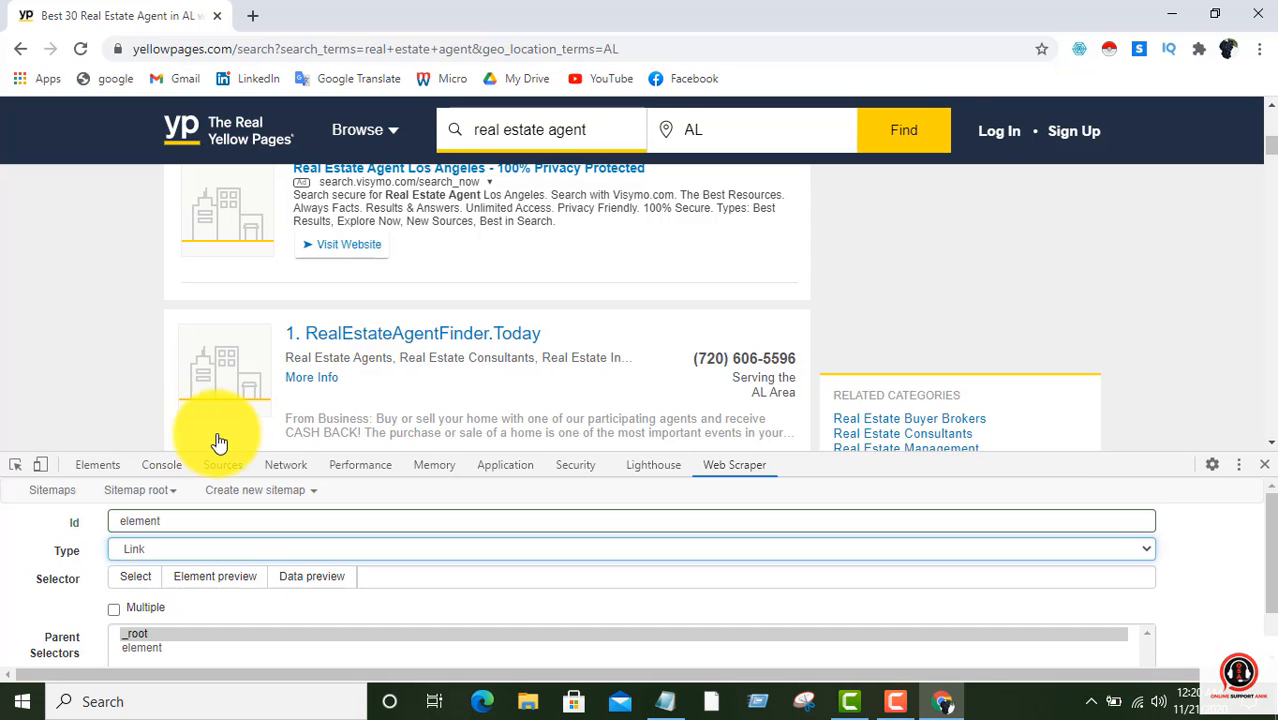
Pick the first two listings' business names to select all business-name links, check the highlighted matches, and accept ".result a.business-name" as the selector
click(140, 582)
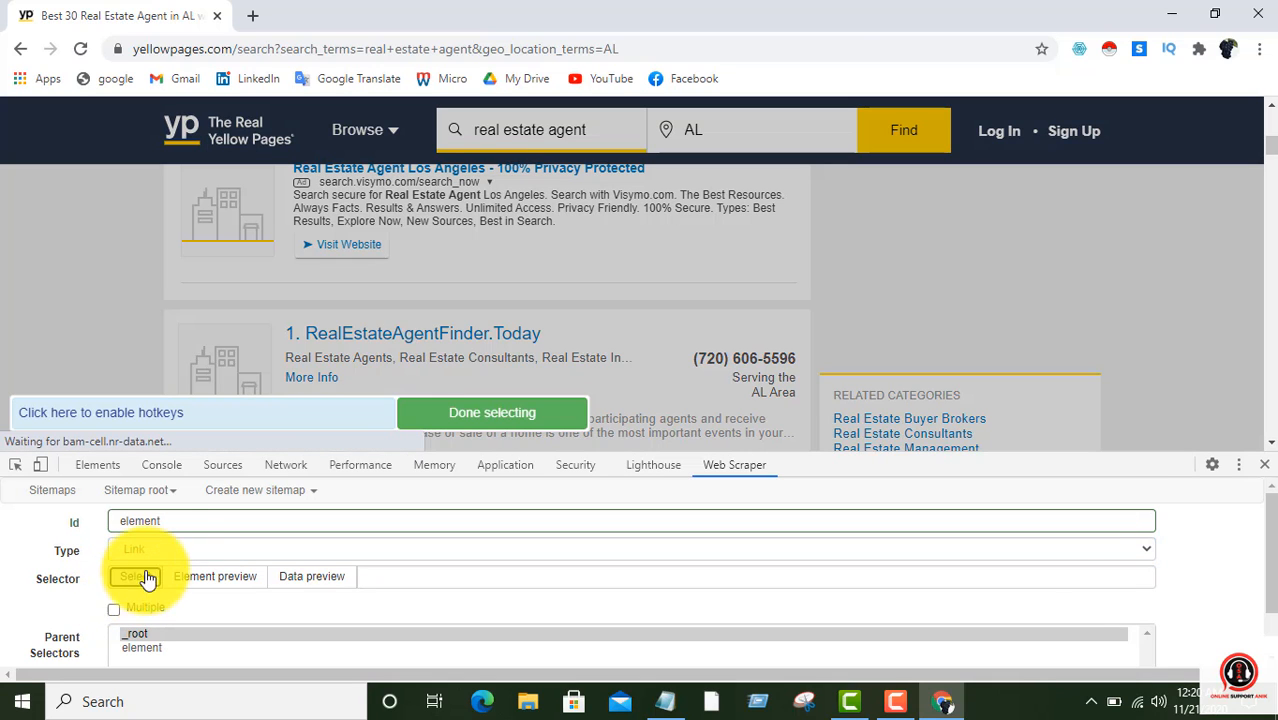
scroll(436, 275, down, 1)
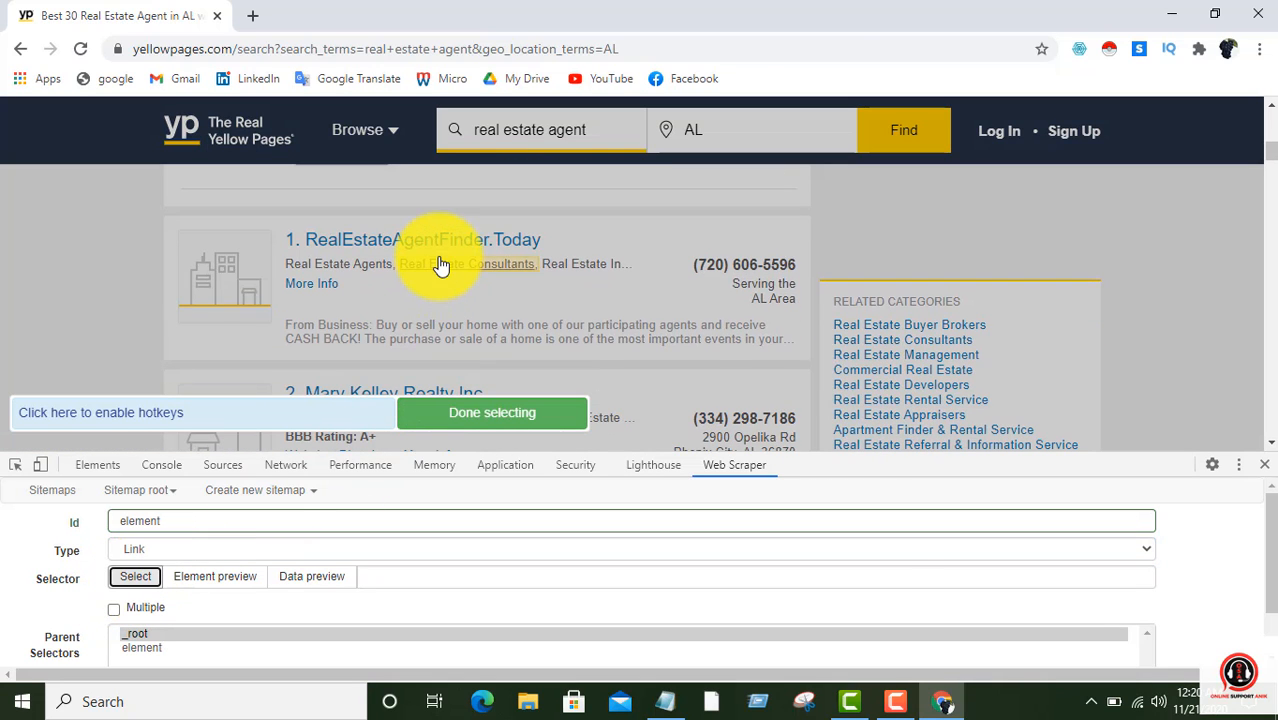
click(423, 245)
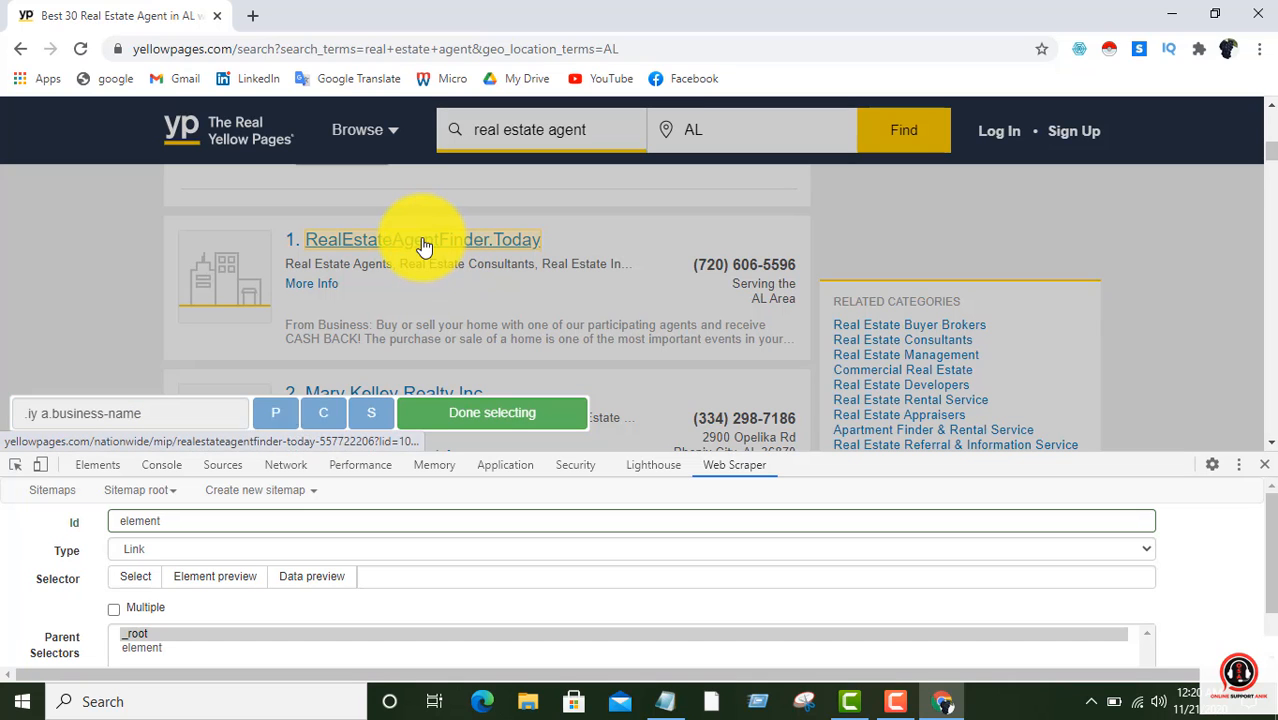
scroll(428, 275, down, 1)
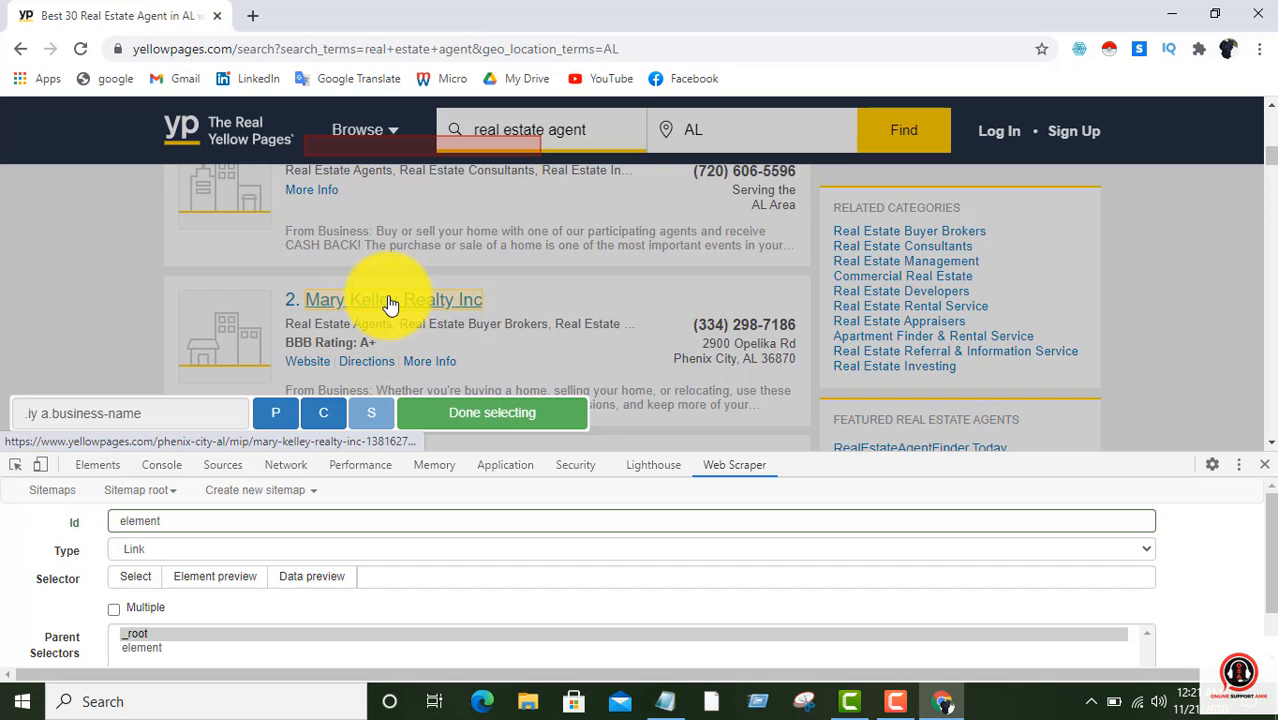
click(390, 302)
scroll(440, 285, down, 2)
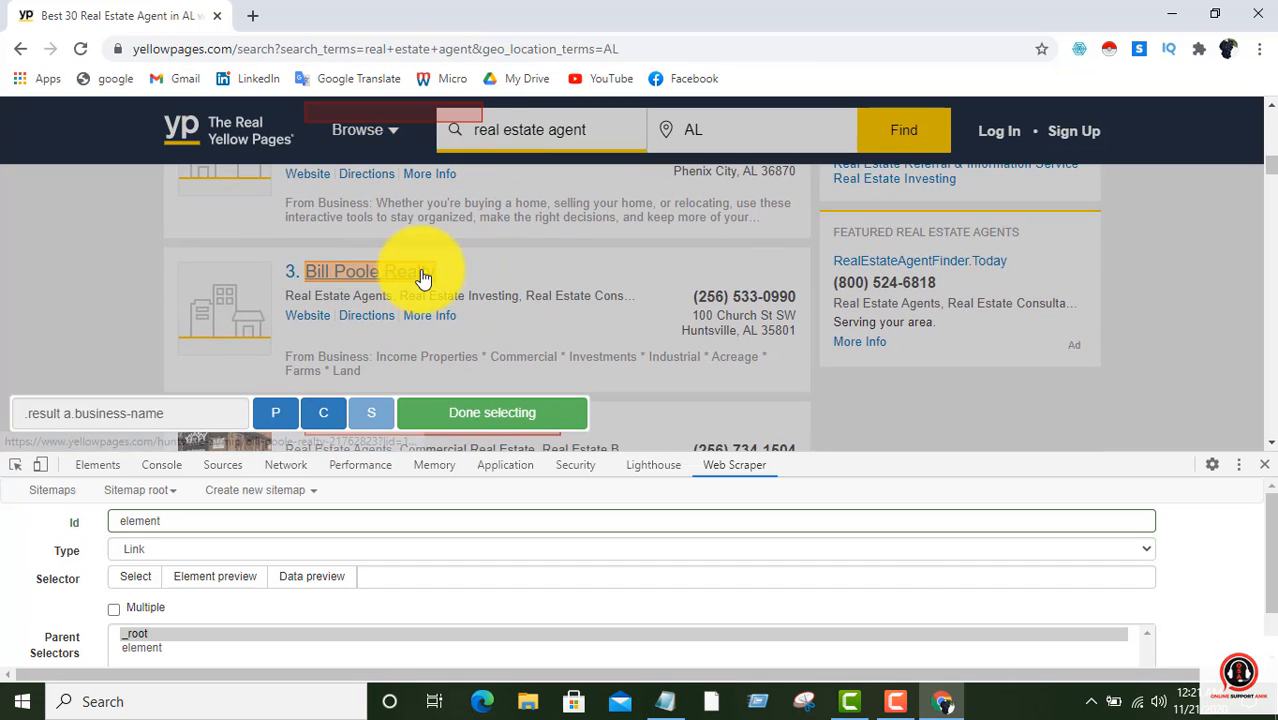
scroll(422, 277, down, 3)
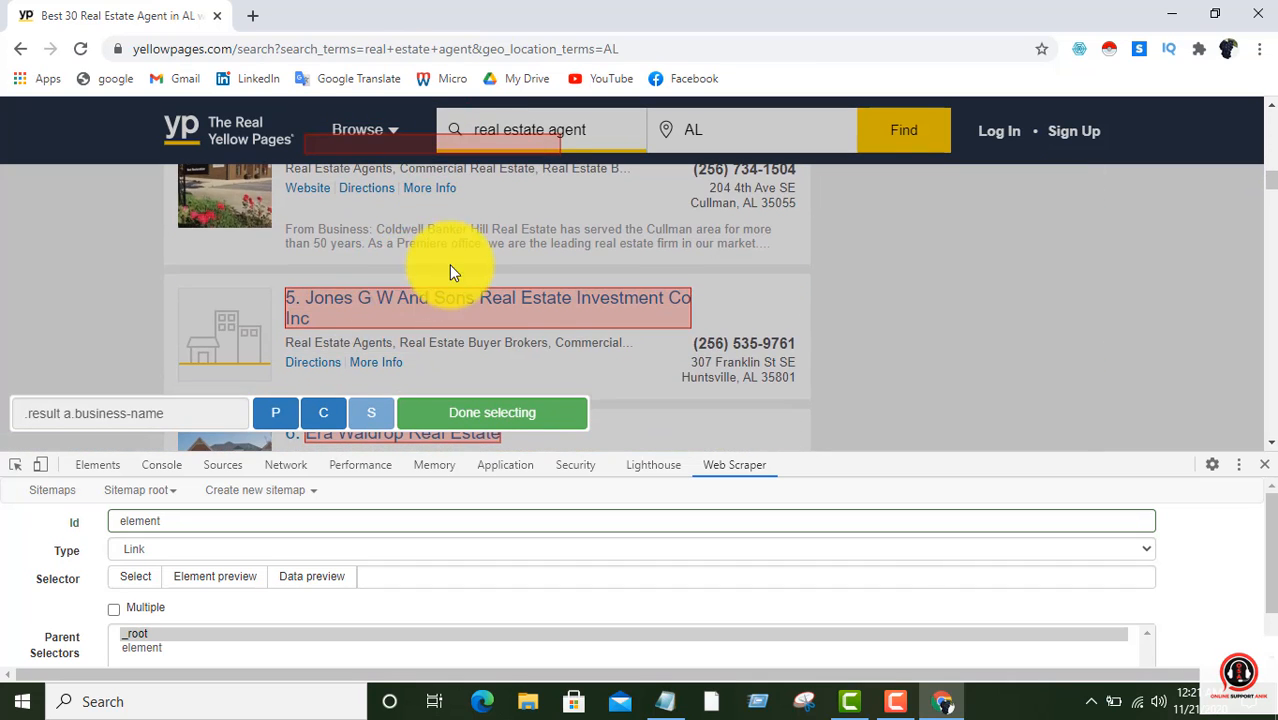
scroll(449, 265, down, 6)
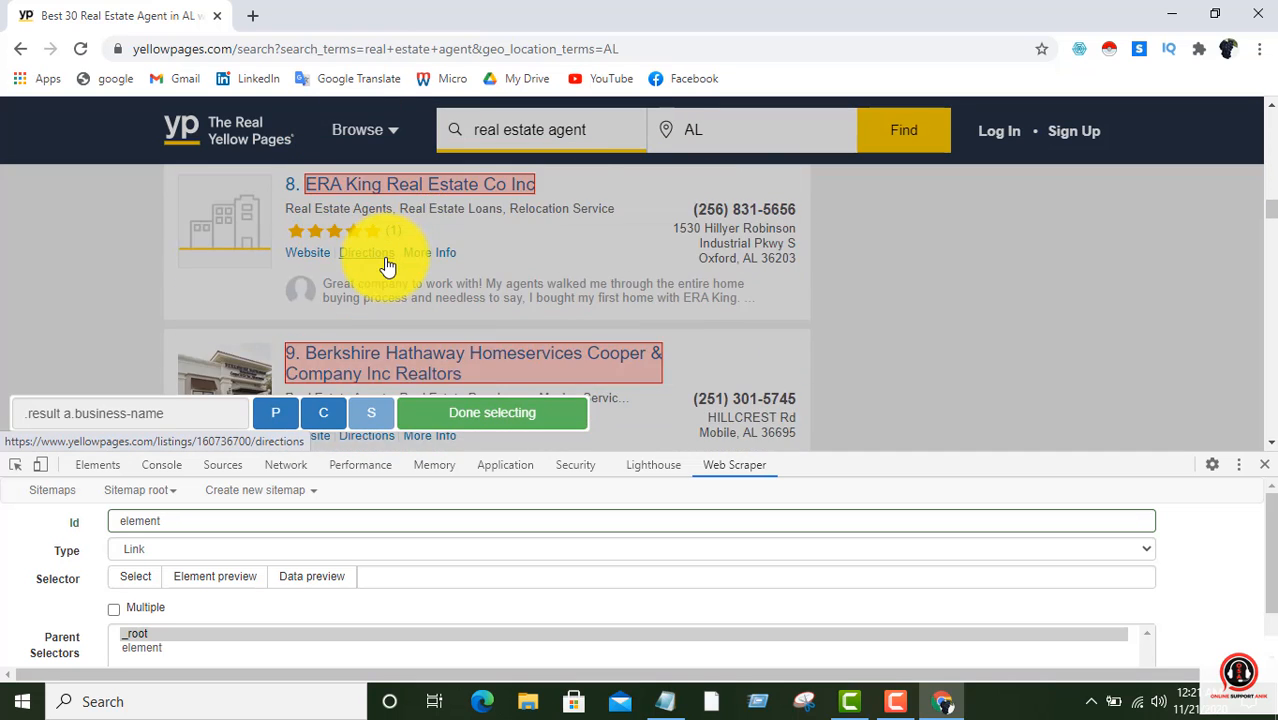
scroll(388, 265, down, 8)
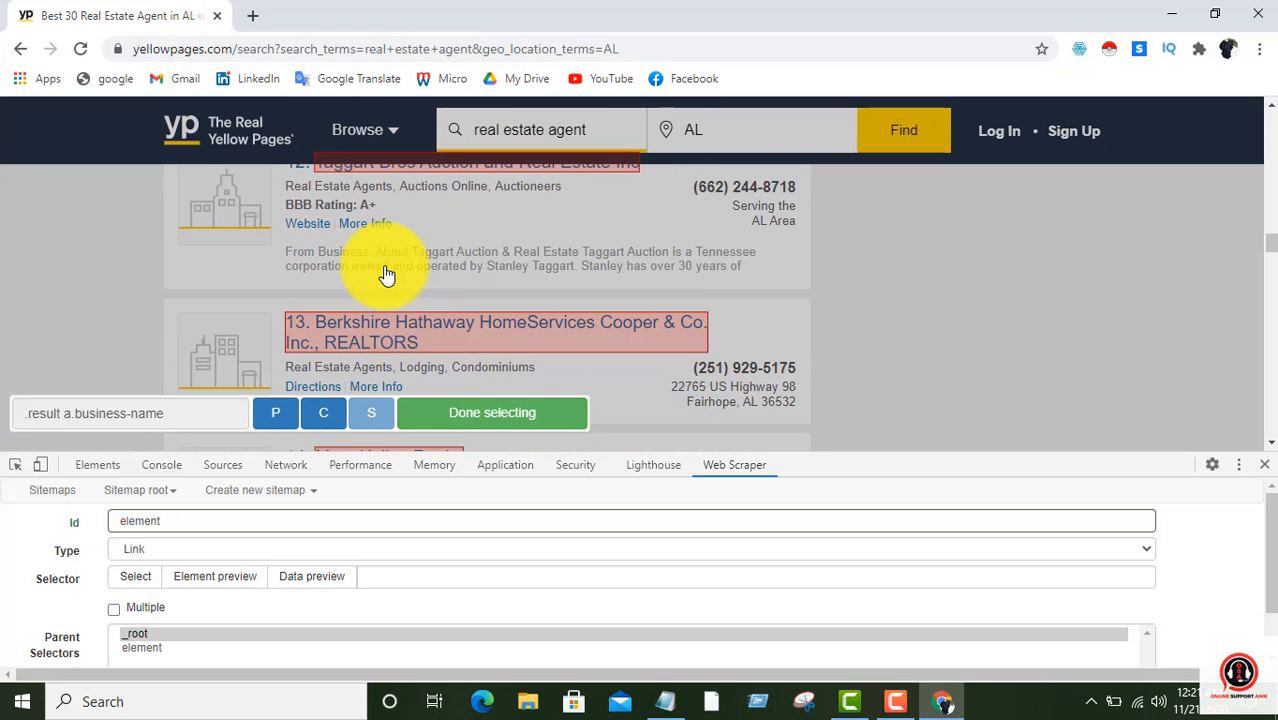
scroll(388, 275, down, 2)
scroll(389, 278, up, 4)
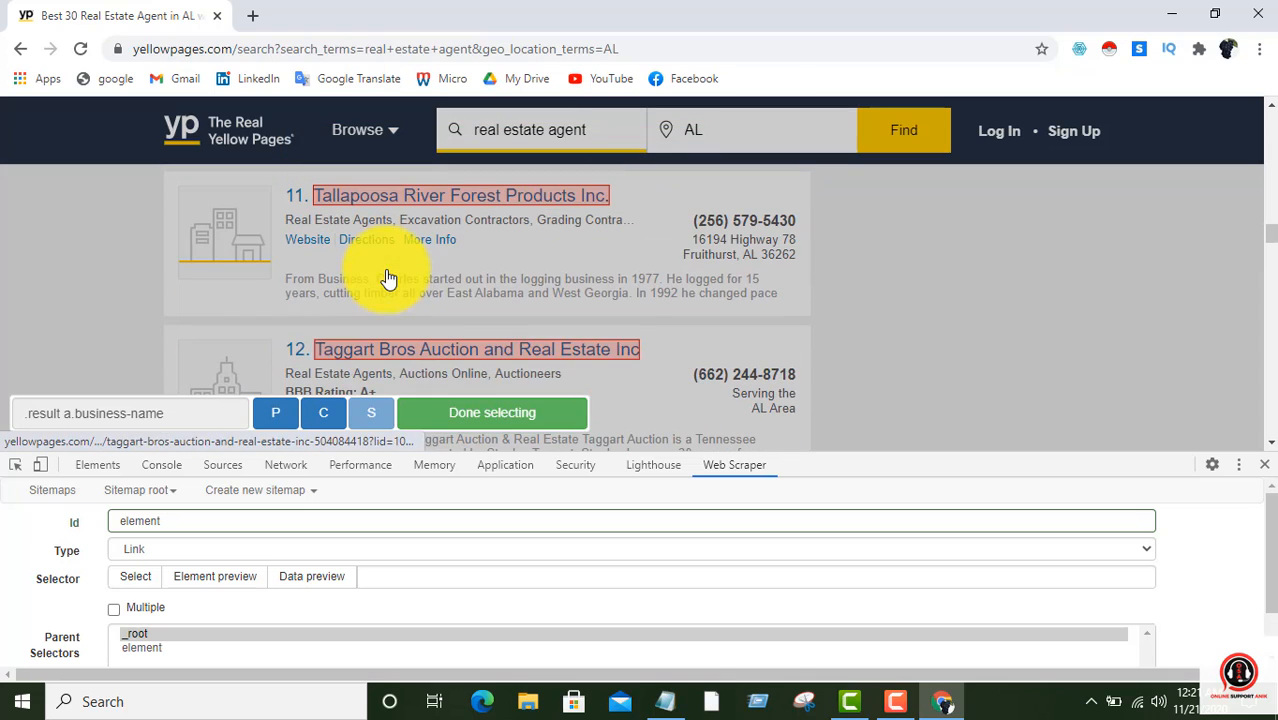
click(511, 418)
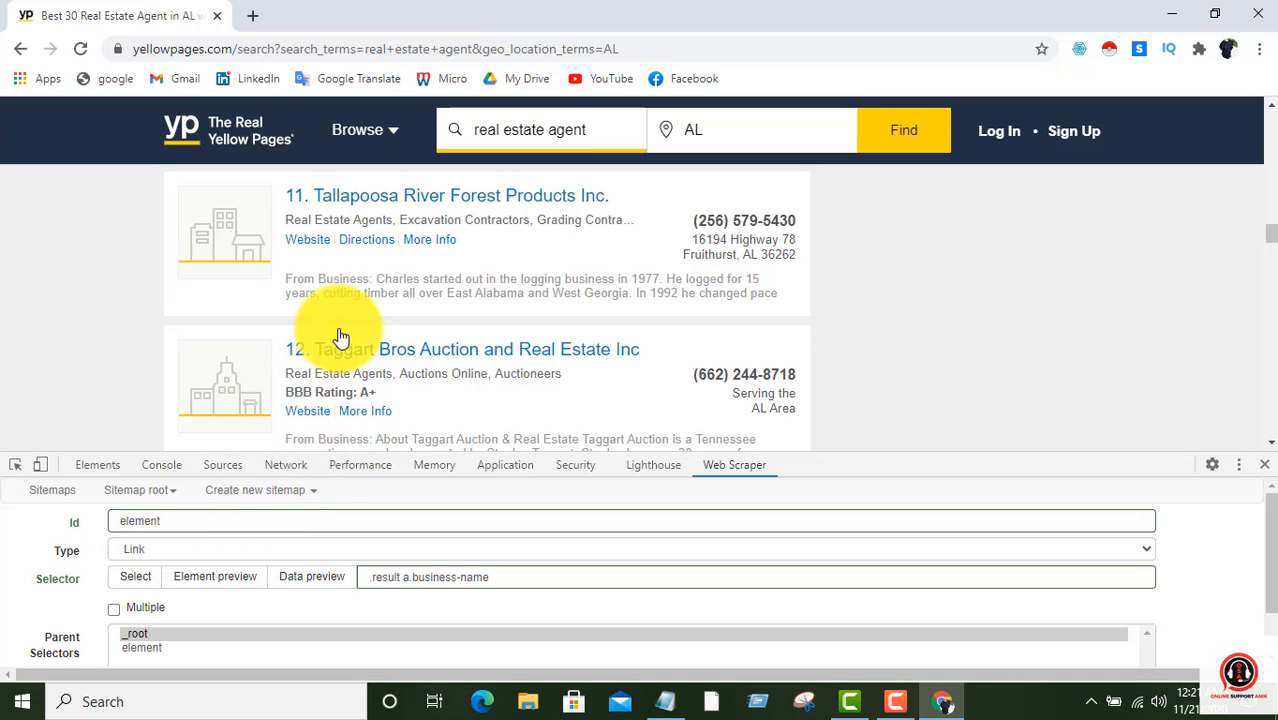
scroll(416, 320, up, 3)
scroll(418, 318, down, 2)
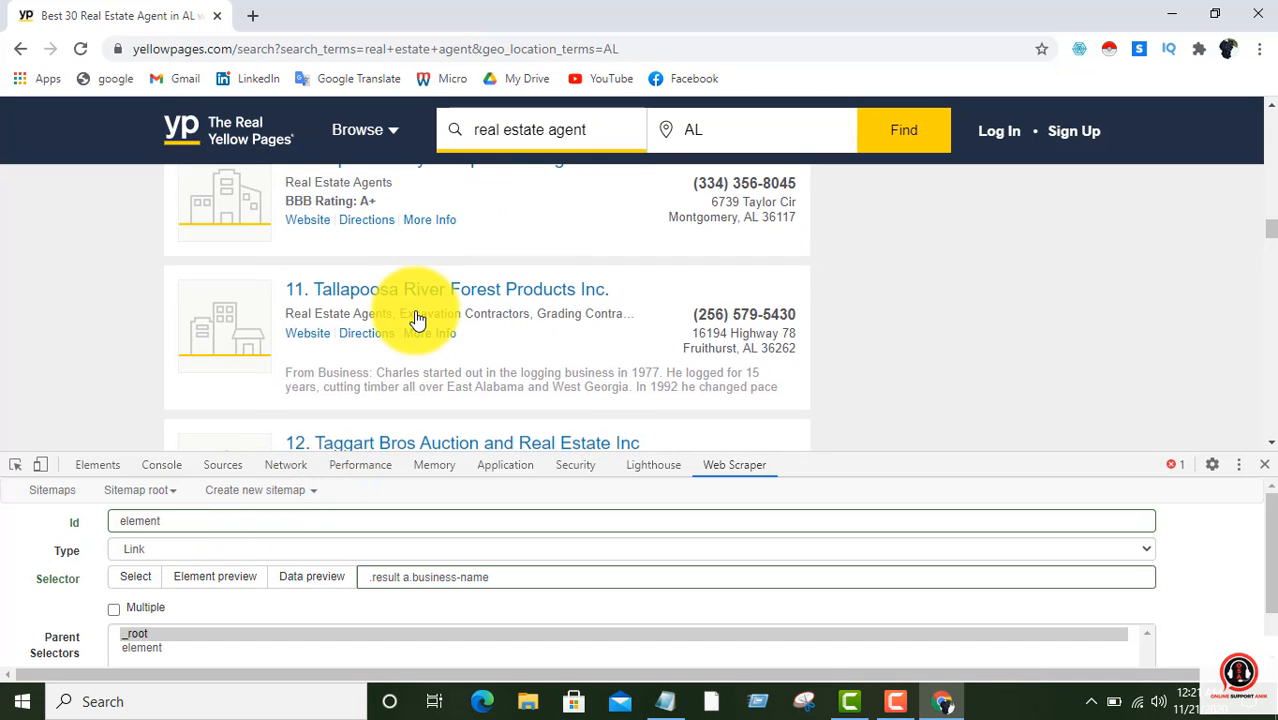
Allow multiple matches for the "element" selector, save it, and open its child selector level
scroll(415, 300, down, 2)
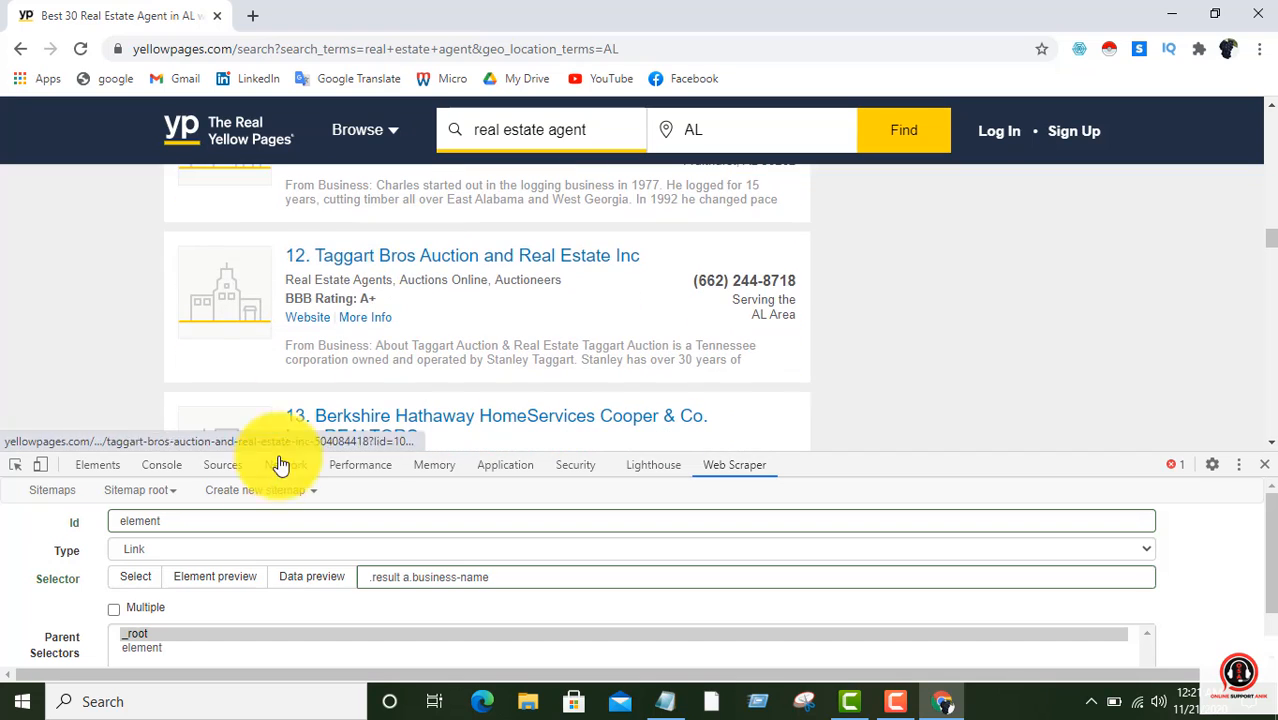
click(114, 609)
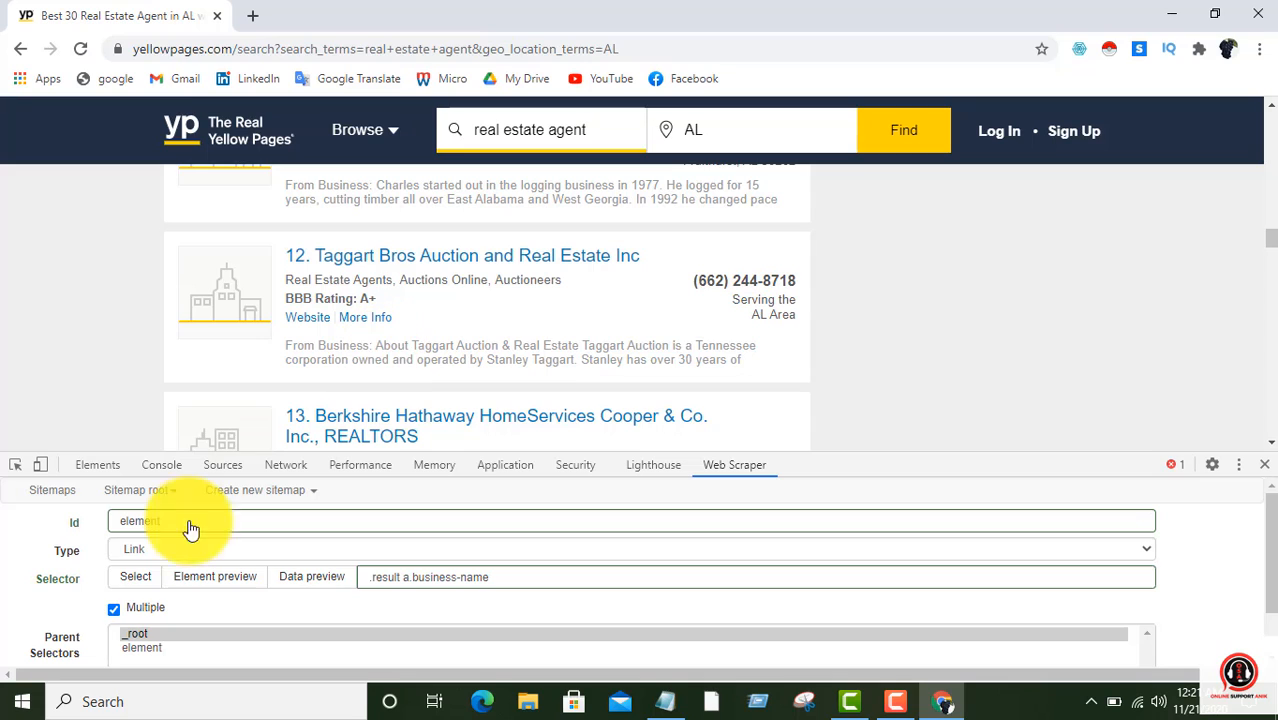
scroll(168, 620, down, 1)
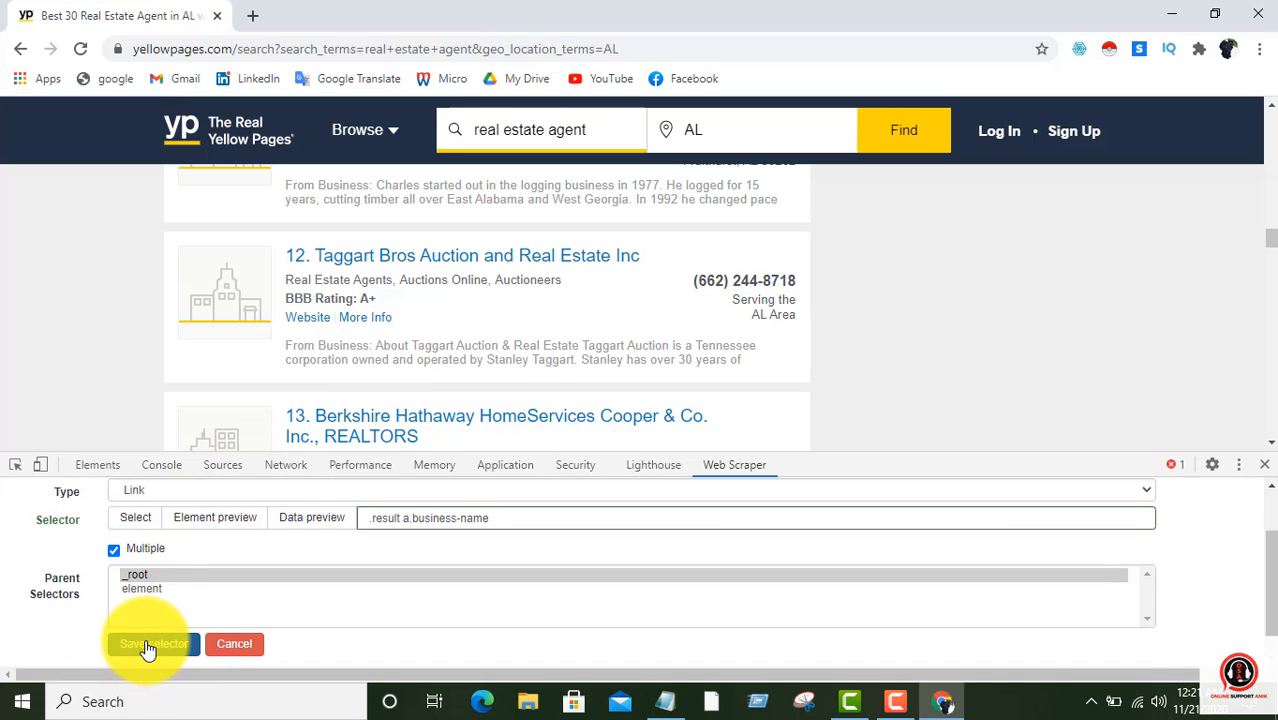
click(147, 646)
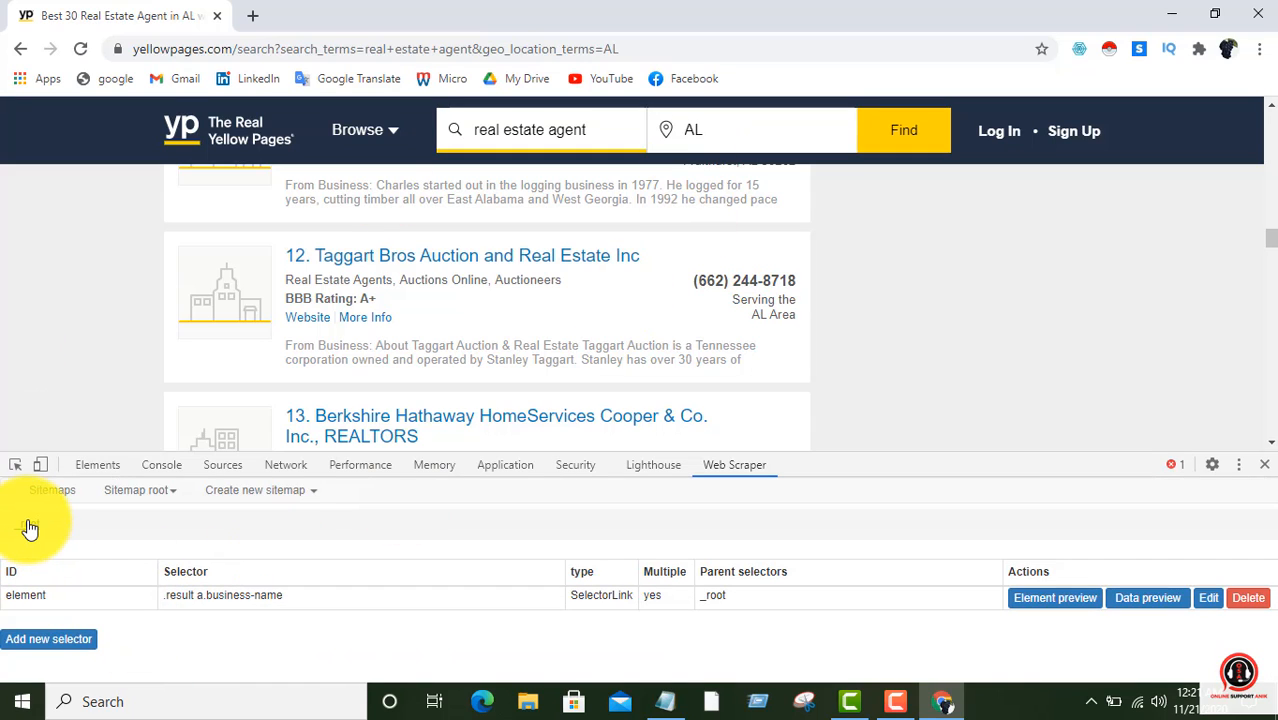
click(27, 596)
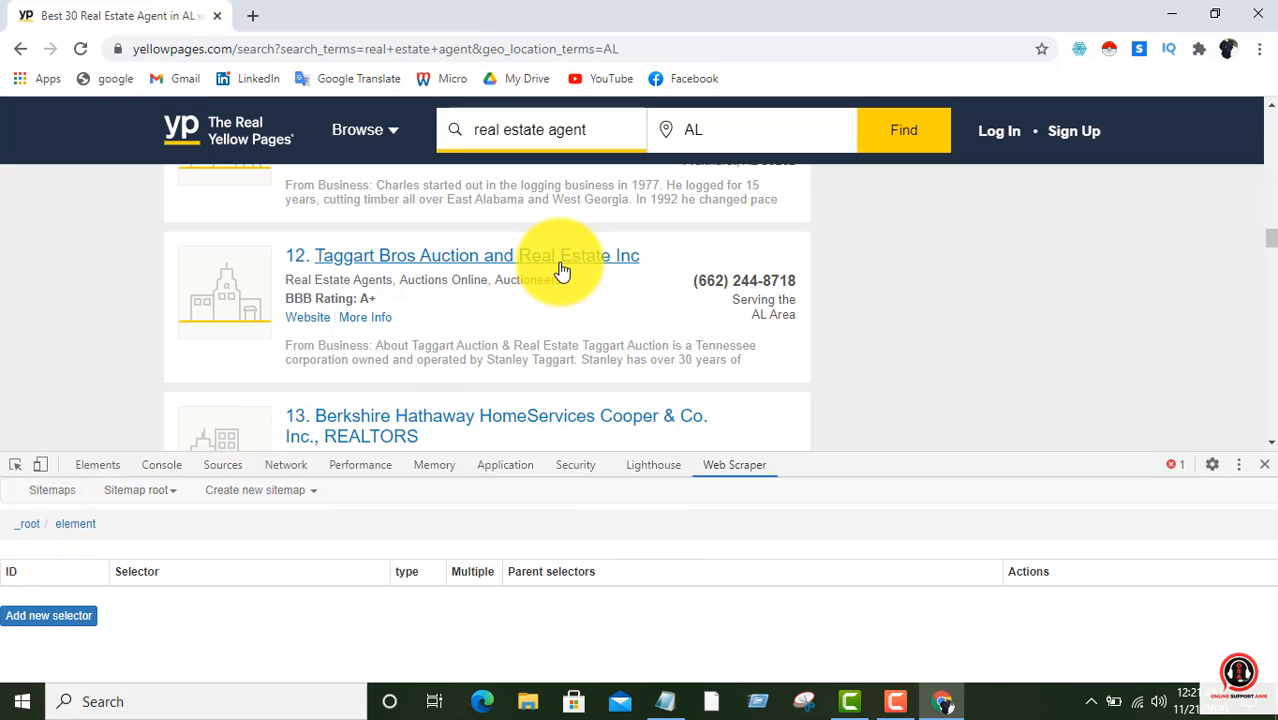
Look back through the listings up to the first result and check the required data fields in the Notepad notes
scroll(562, 320, up, 8)
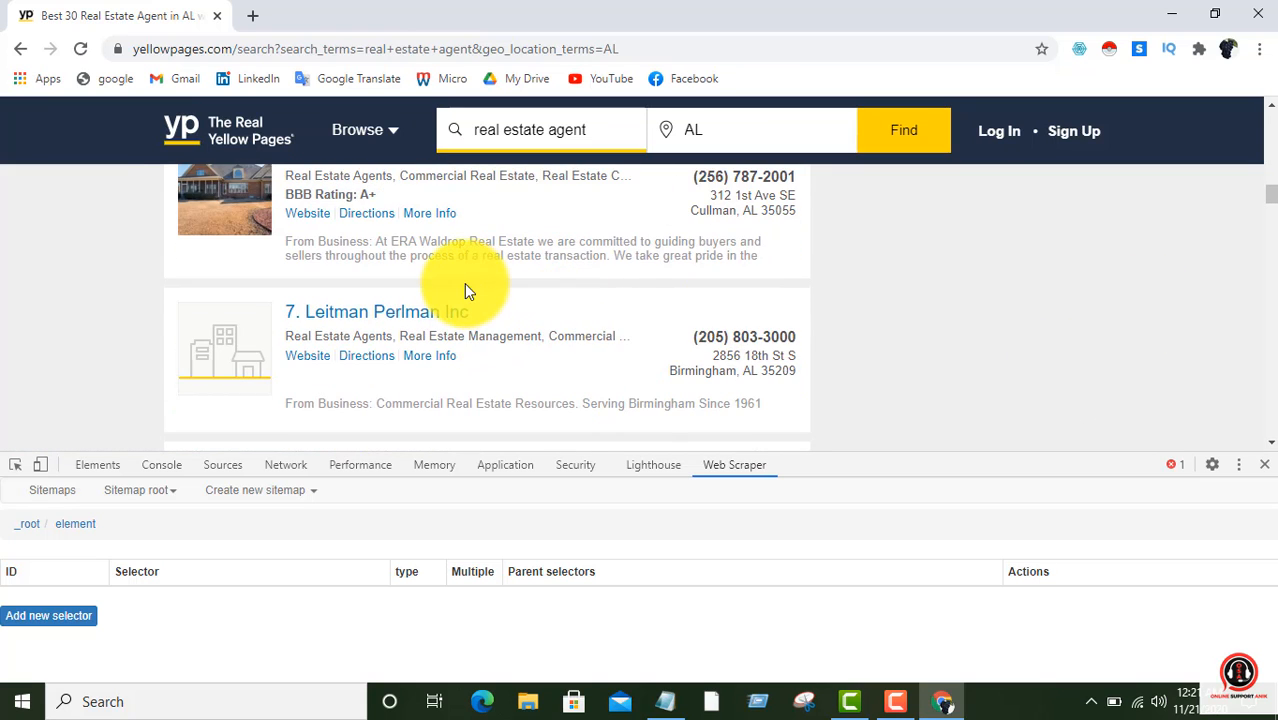
scroll(464, 284, up, 3)
scroll(464, 284, up, 3)
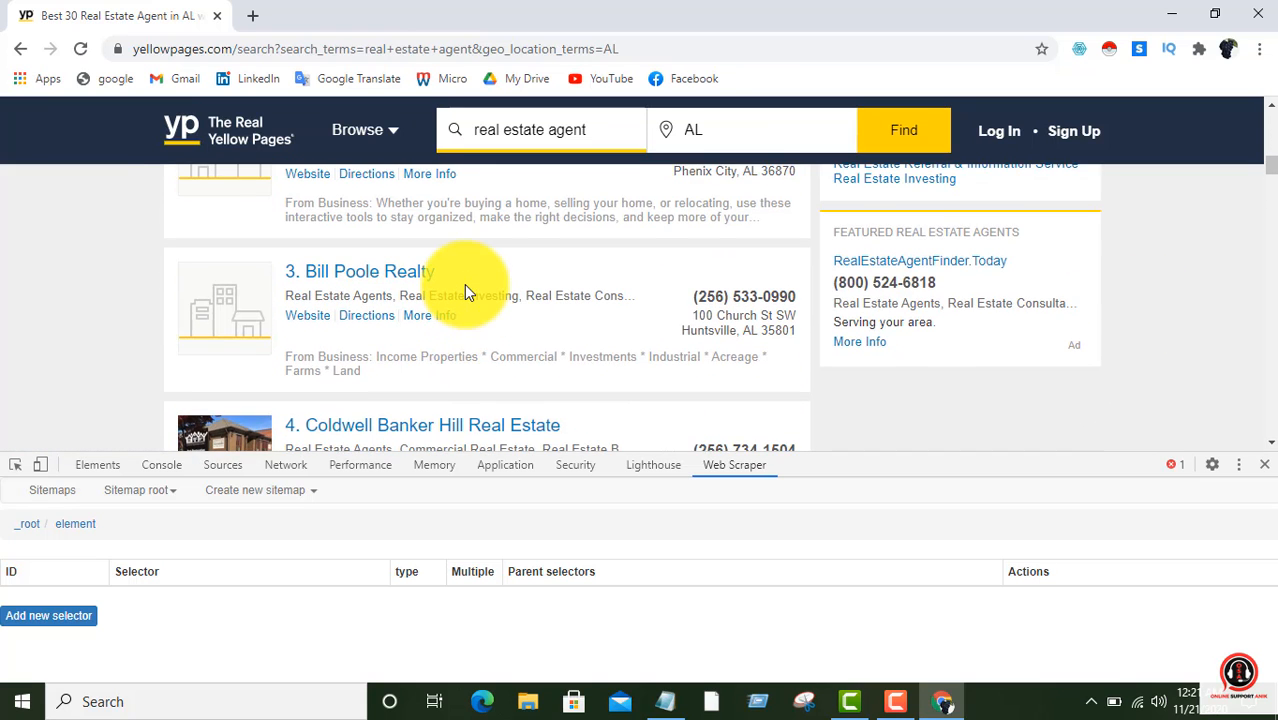
scroll(464, 284, up, 2)
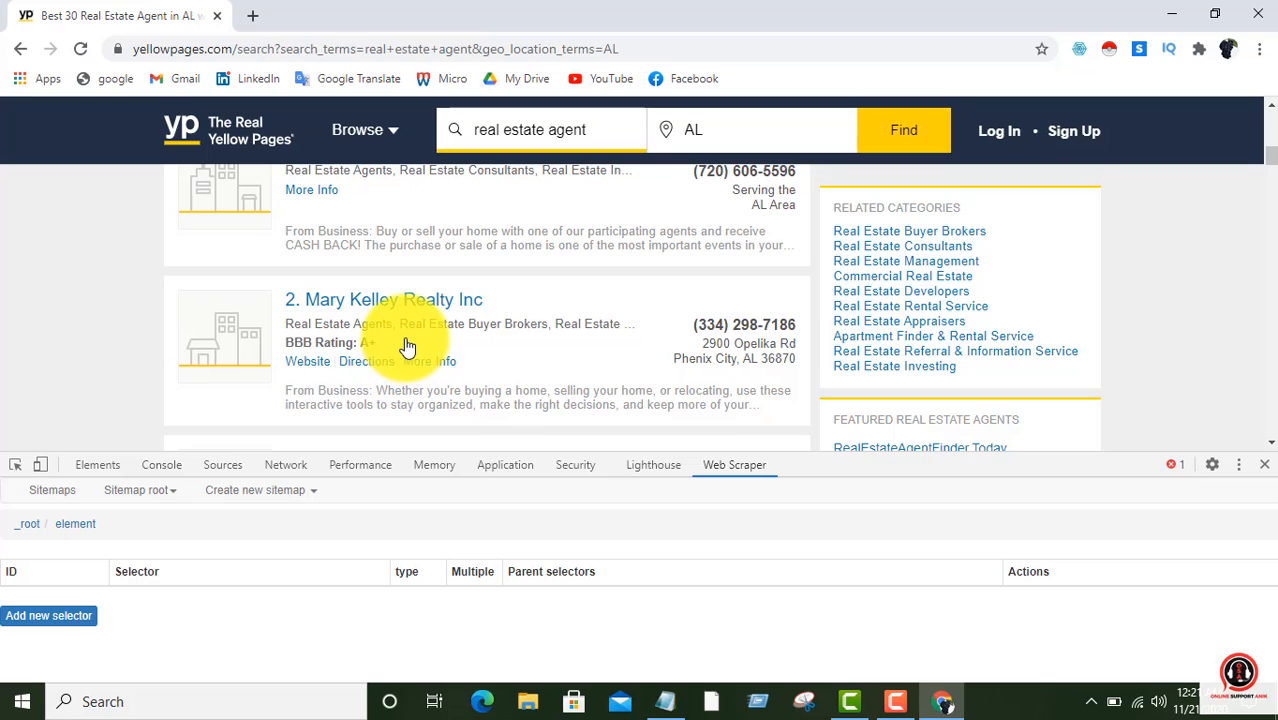
scroll(407, 346, up, 2)
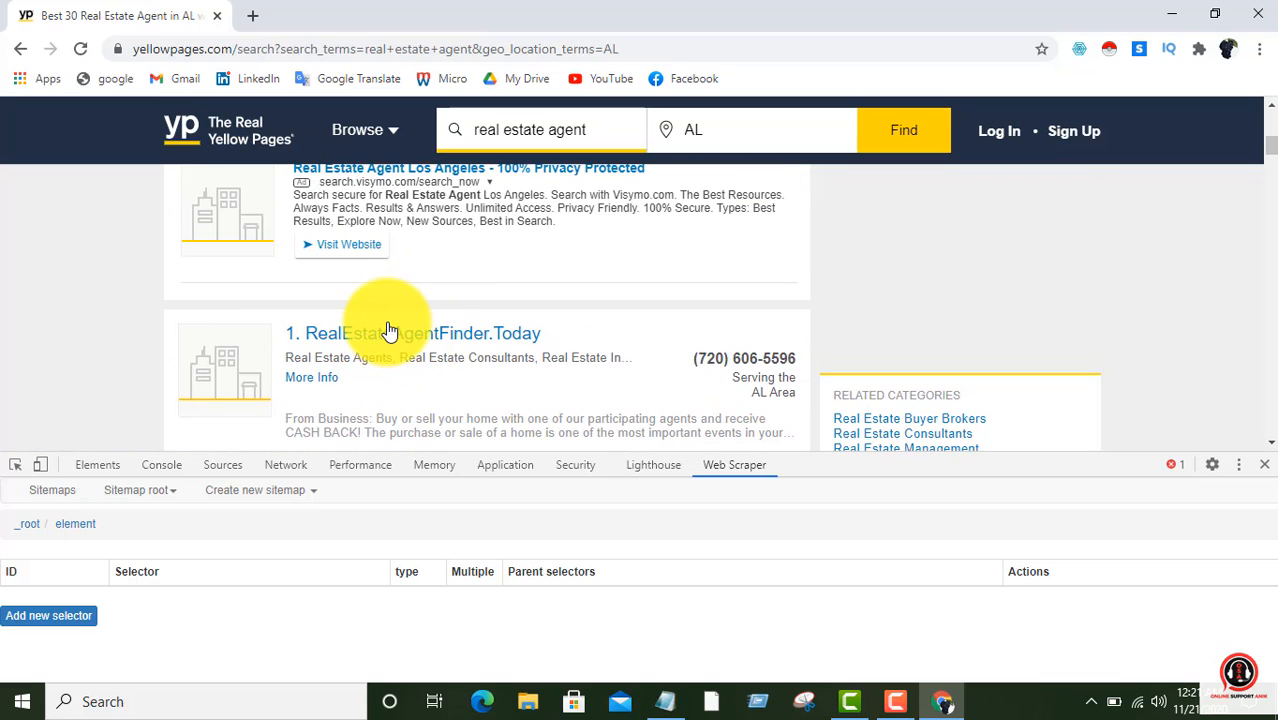
click(665, 701)
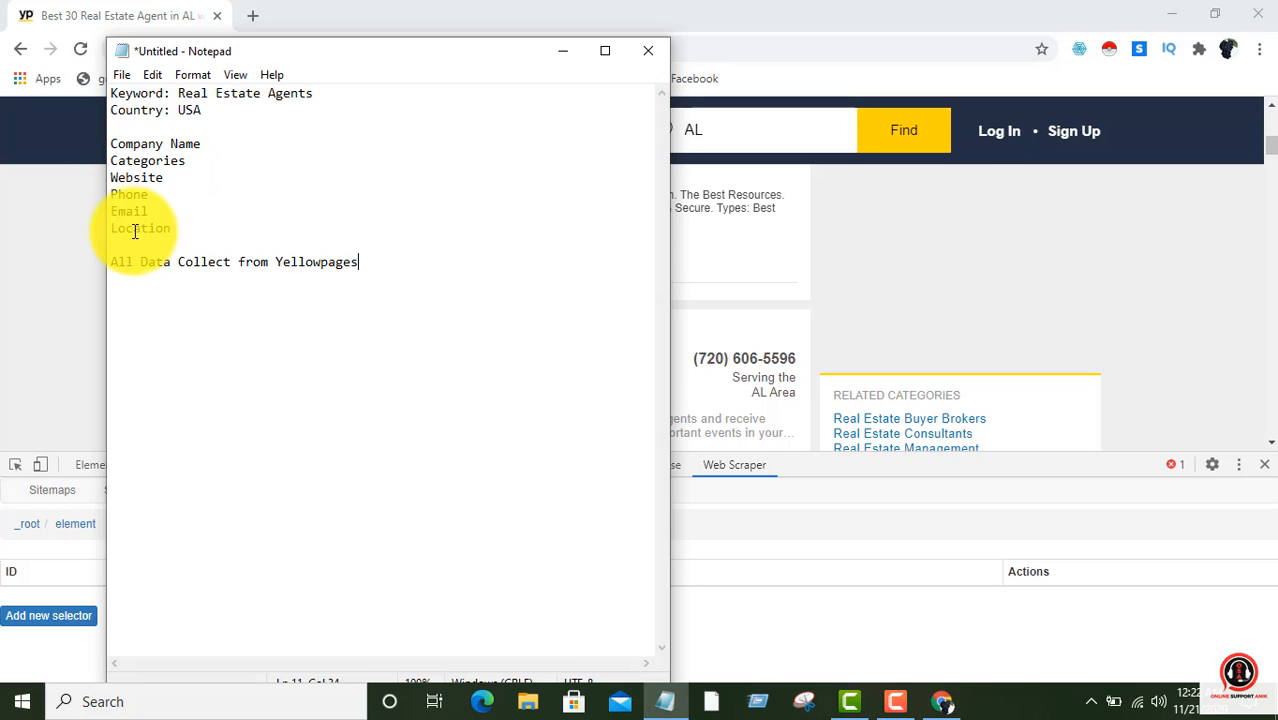
click(555, 57)
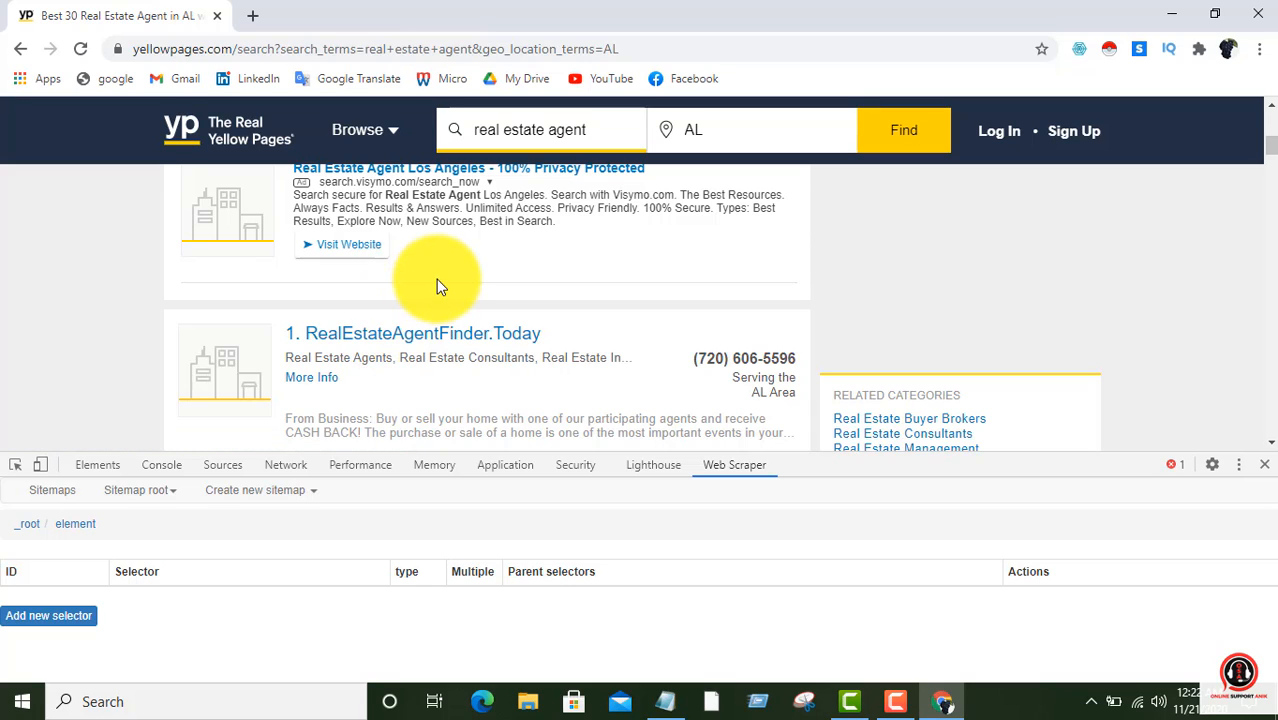
Open the RealEstateAgentFinder.Today listing, examine which details its page offers, and return to the search results
click(406, 338)
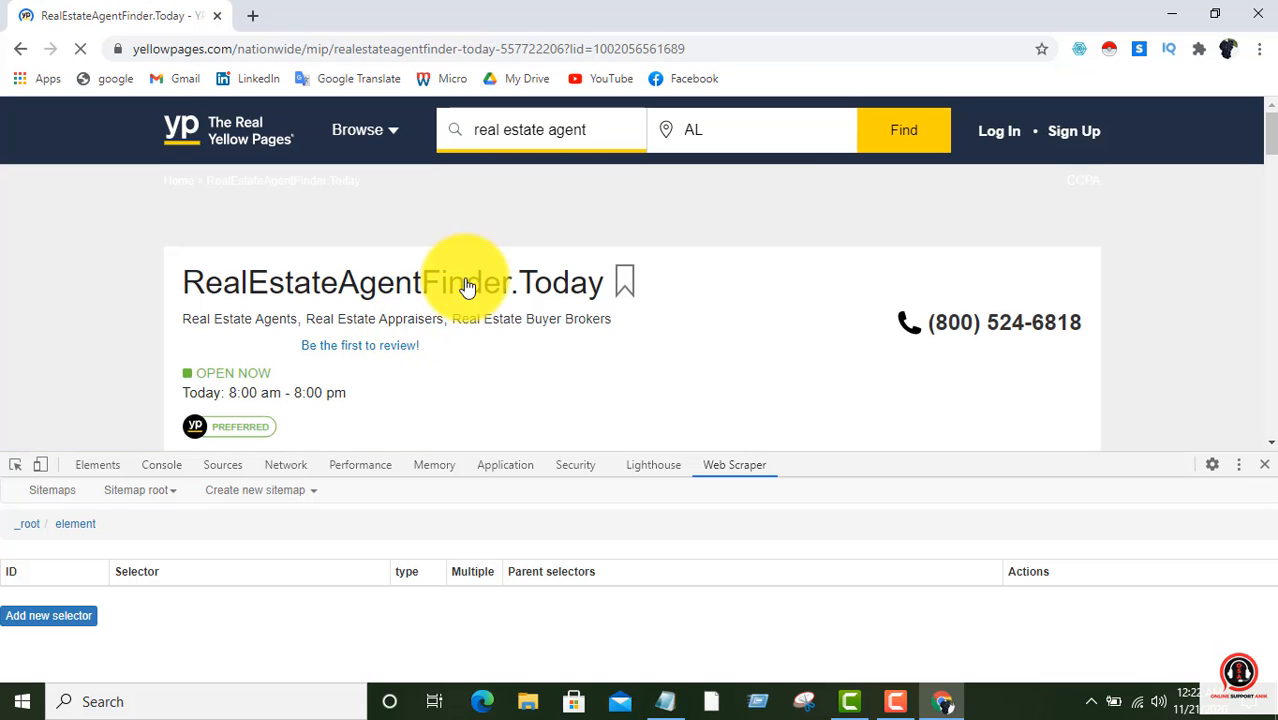
scroll(474, 270, down, 1)
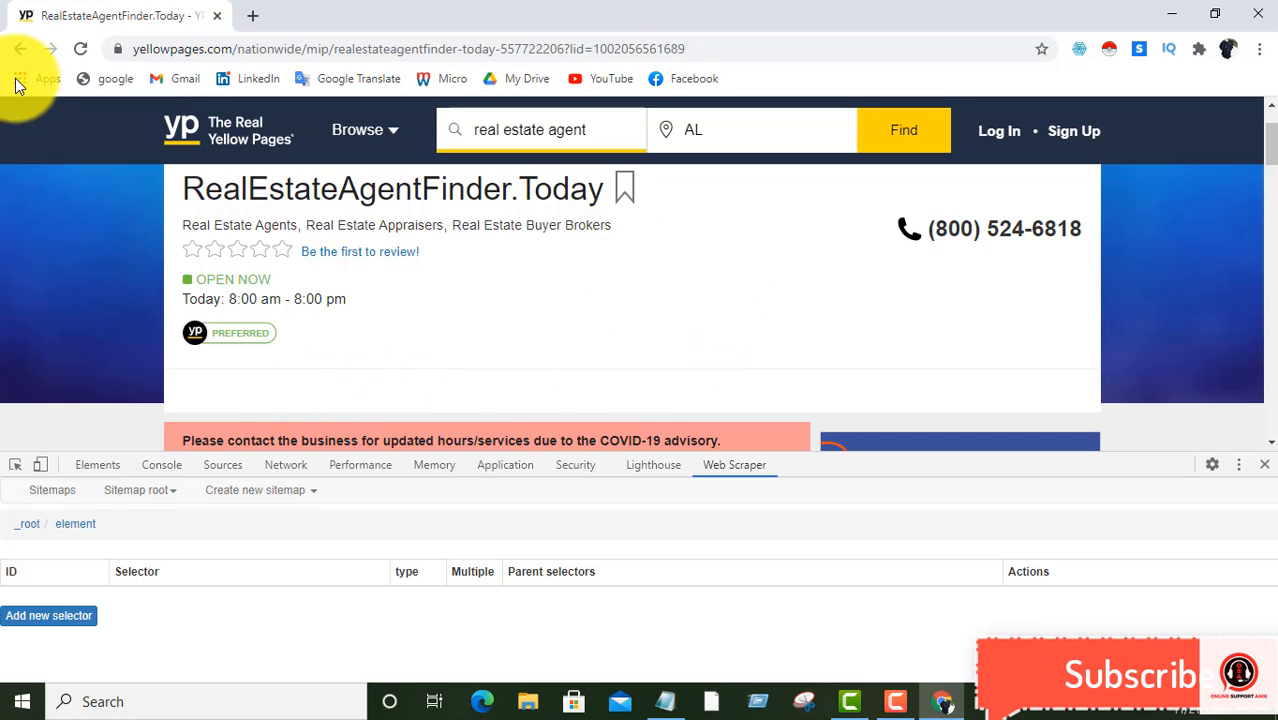
click(17, 51)
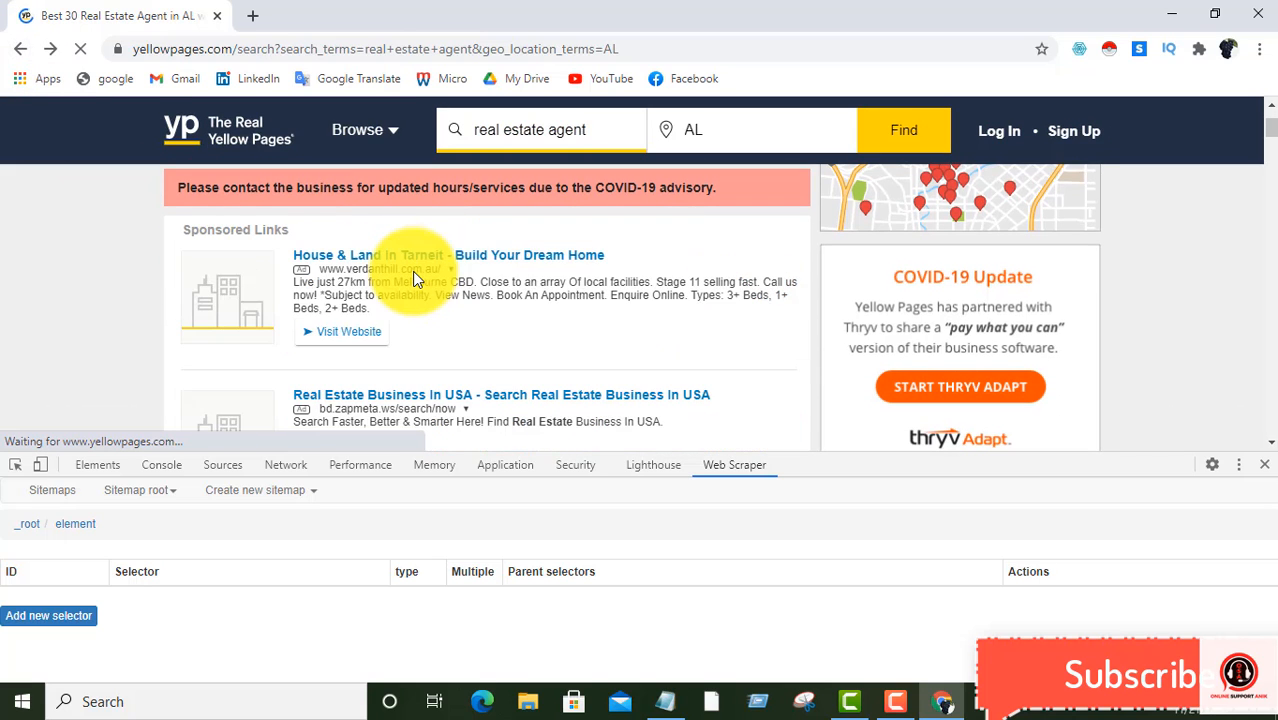
Open the Century 21 Steele and Associates listing, examine its contact details, and return to the search results
scroll(499, 281, down, 2)
scroll(495, 273, down, 3)
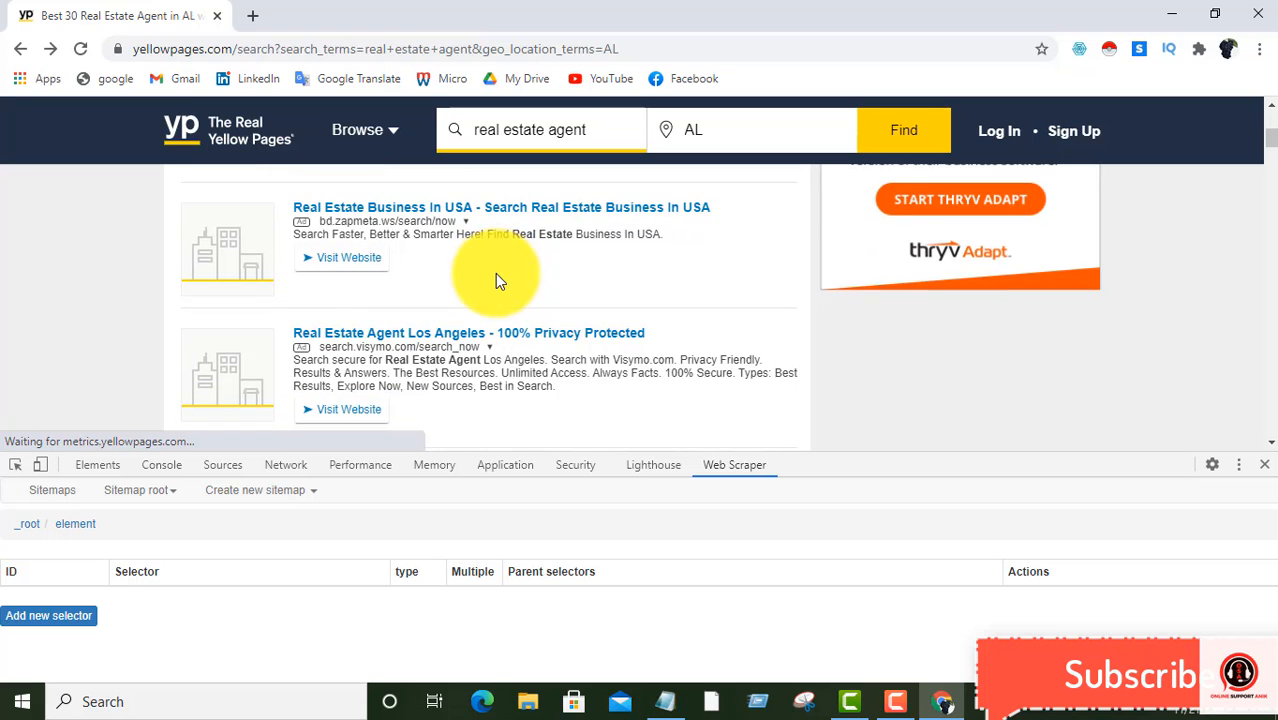
scroll(495, 273, down, 1)
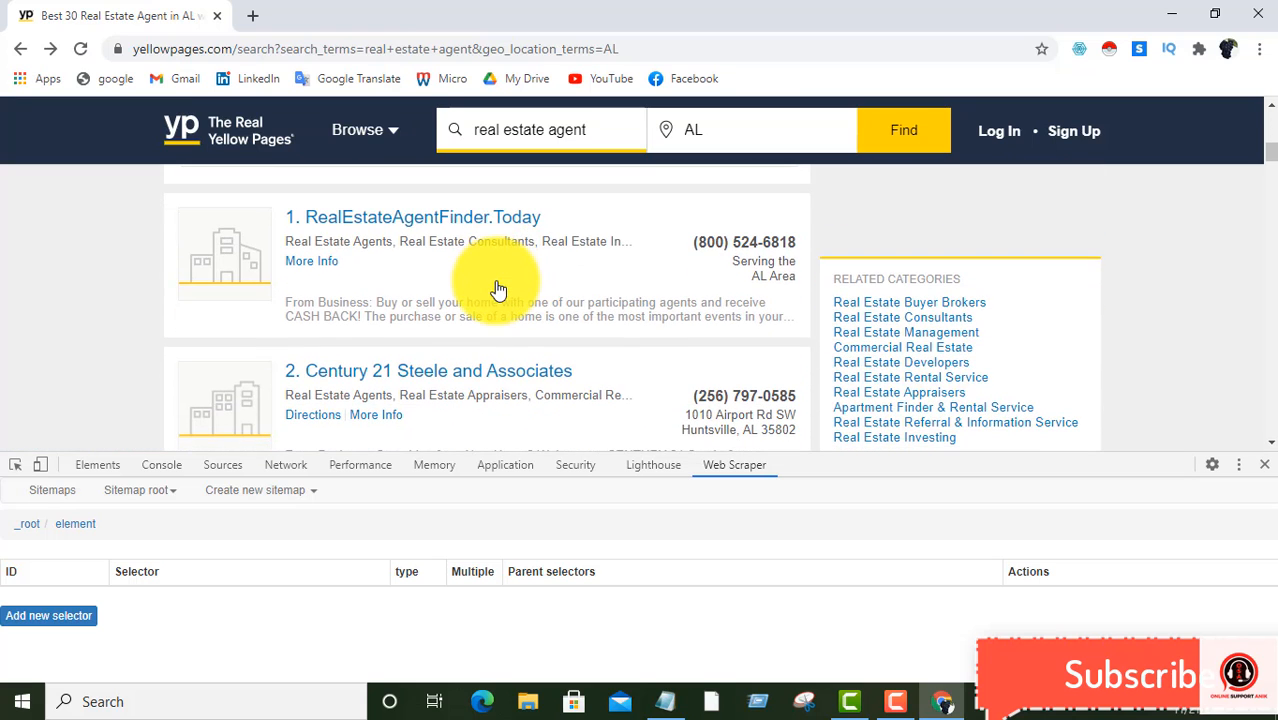
click(387, 373)
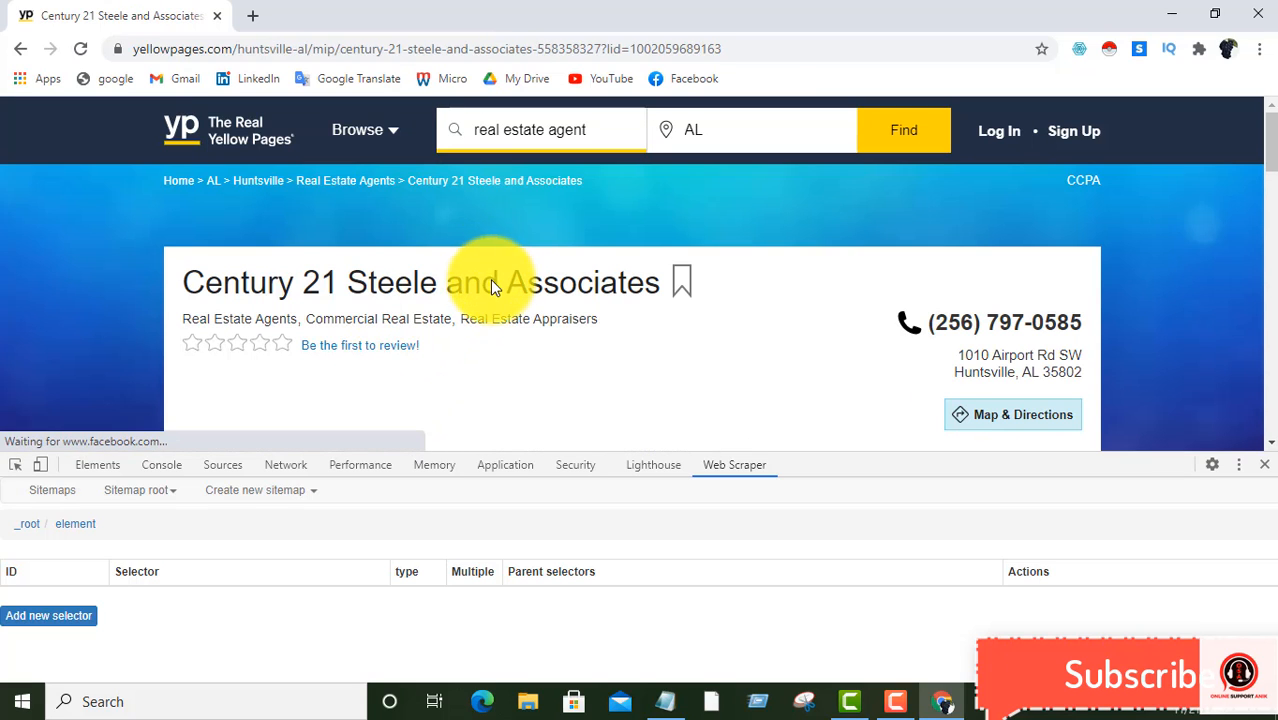
scroll(491, 285, down, 1)
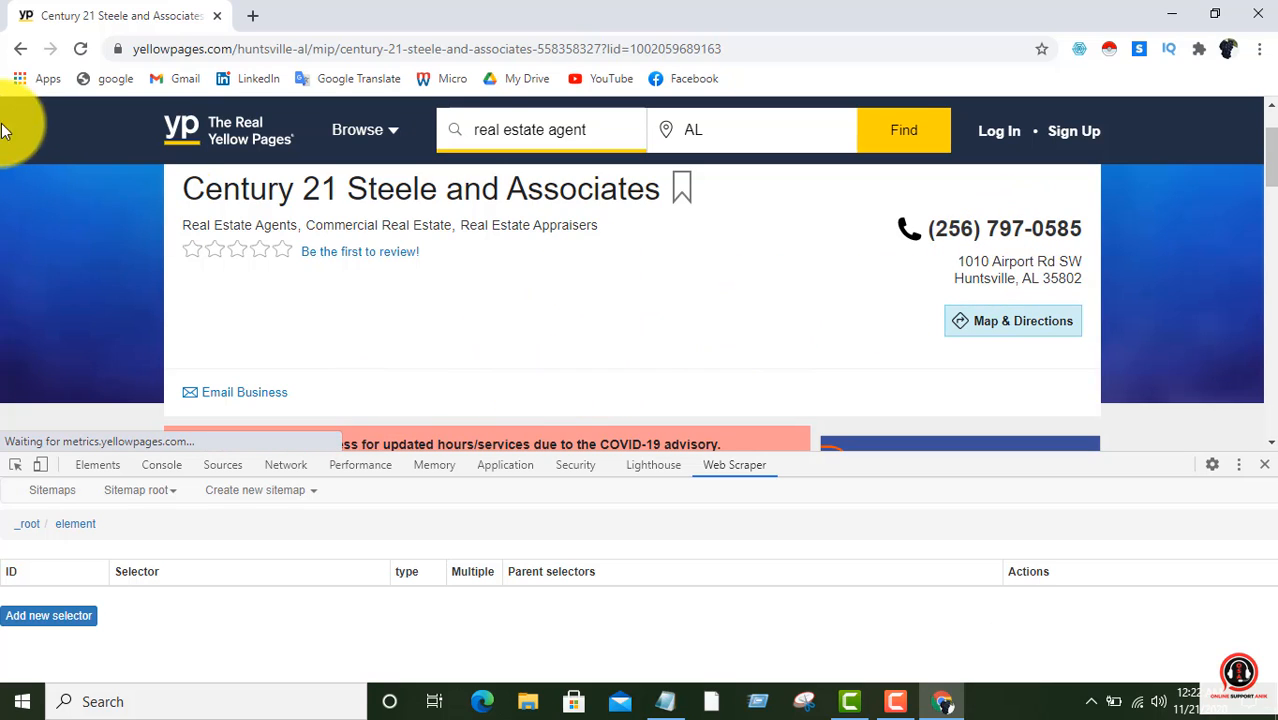
click(19, 53)
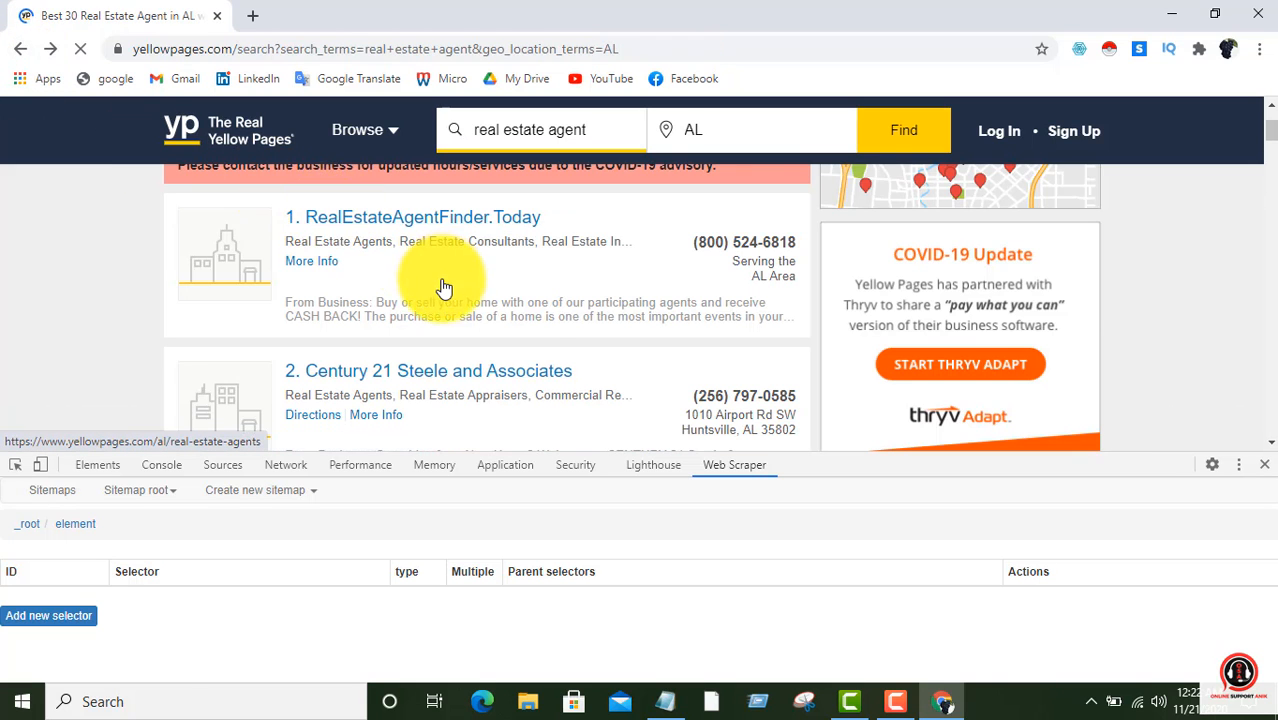
Open the Mary Kelley Realty Inc listing and compare its details with the required fields in the Notepad notes
scroll(445, 288, down, 2)
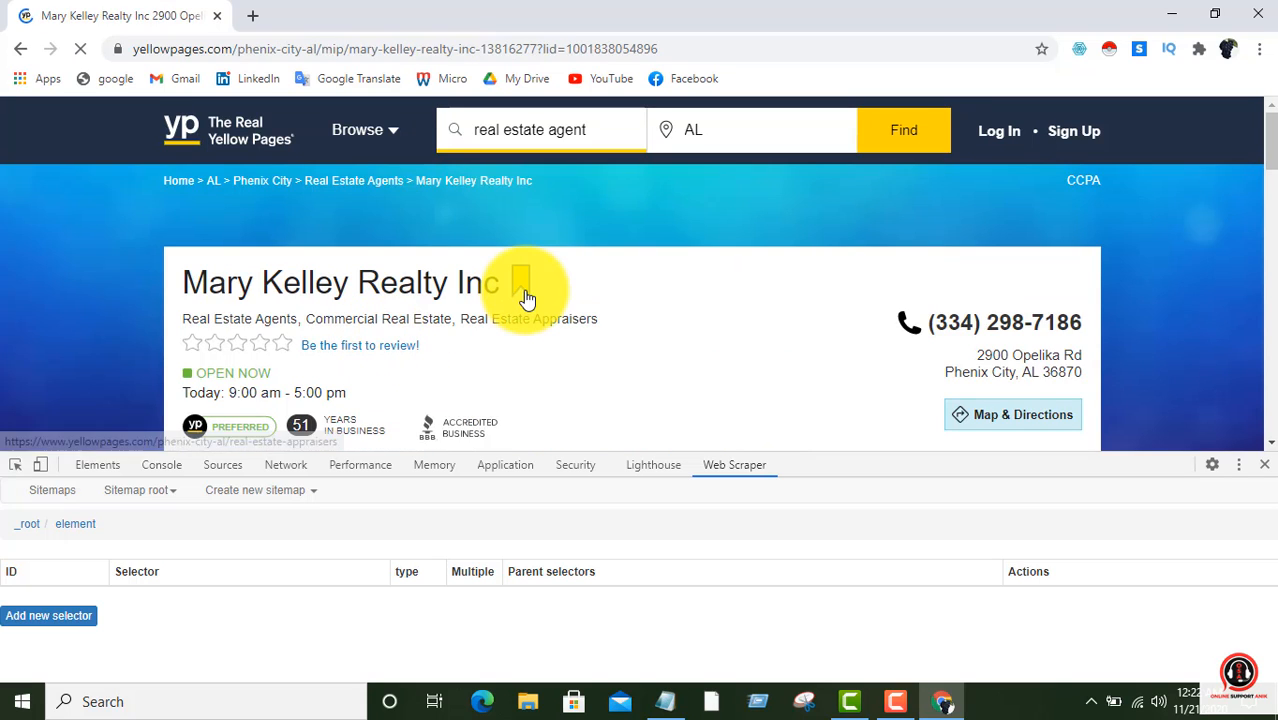
scroll(605, 284, down, 1)
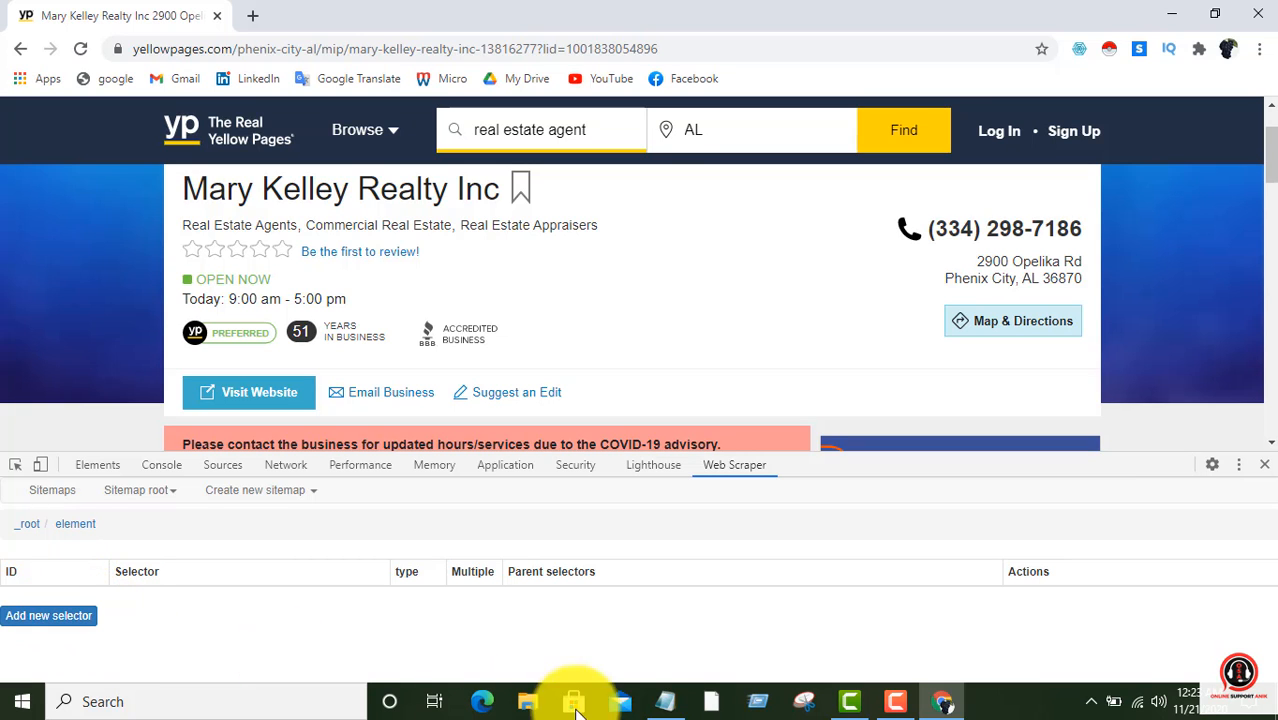
click(668, 701)
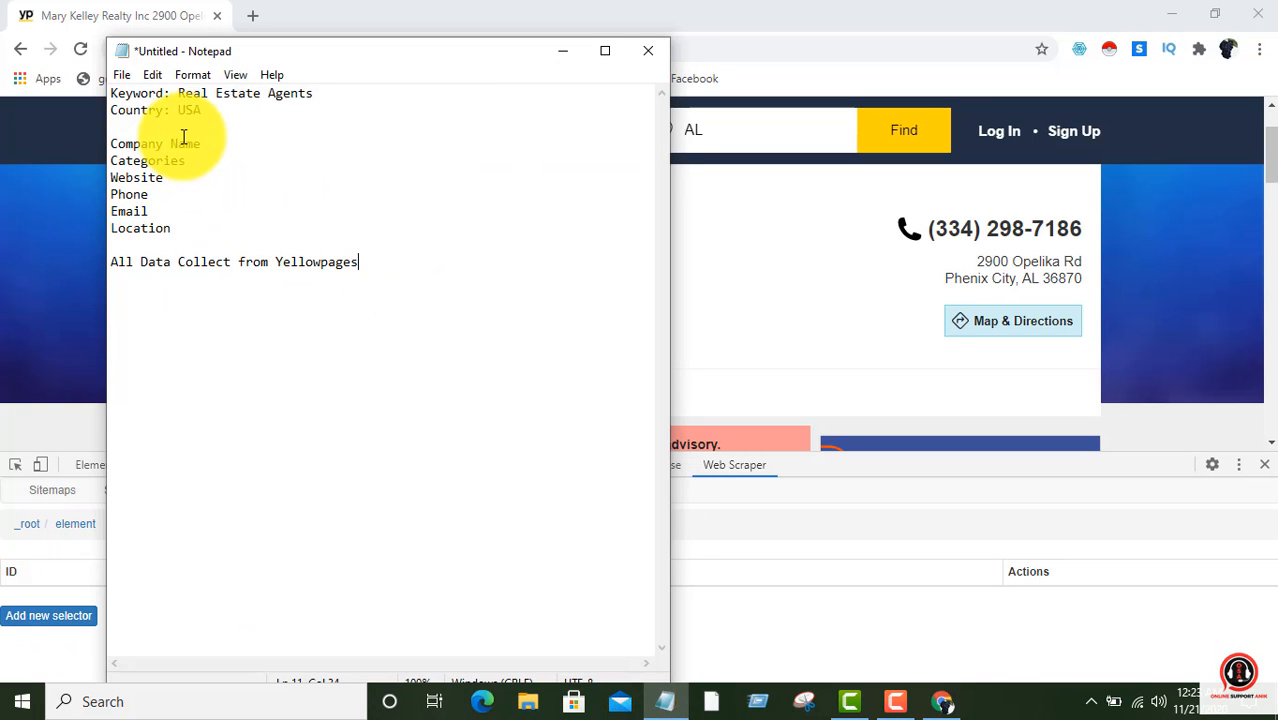
click(563, 52)
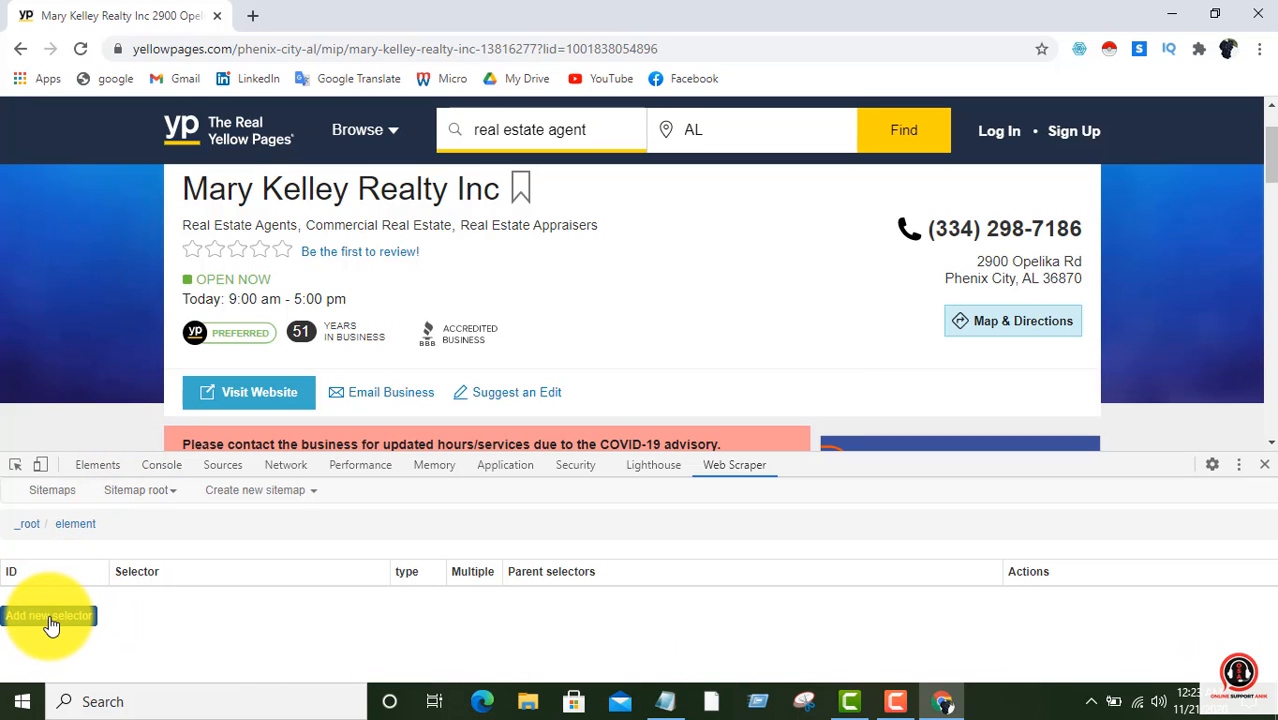
Add a new selector under "element" with the id "name" and the type Text
click(50, 617)
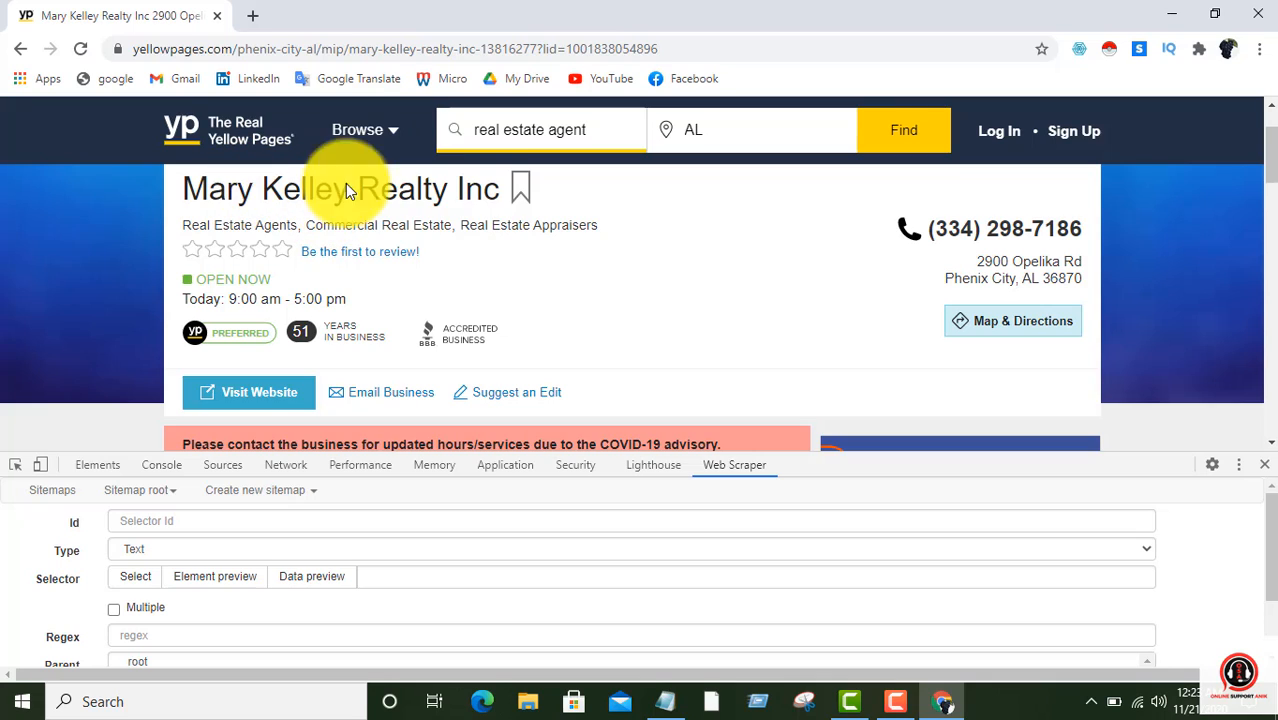
click(182, 523)
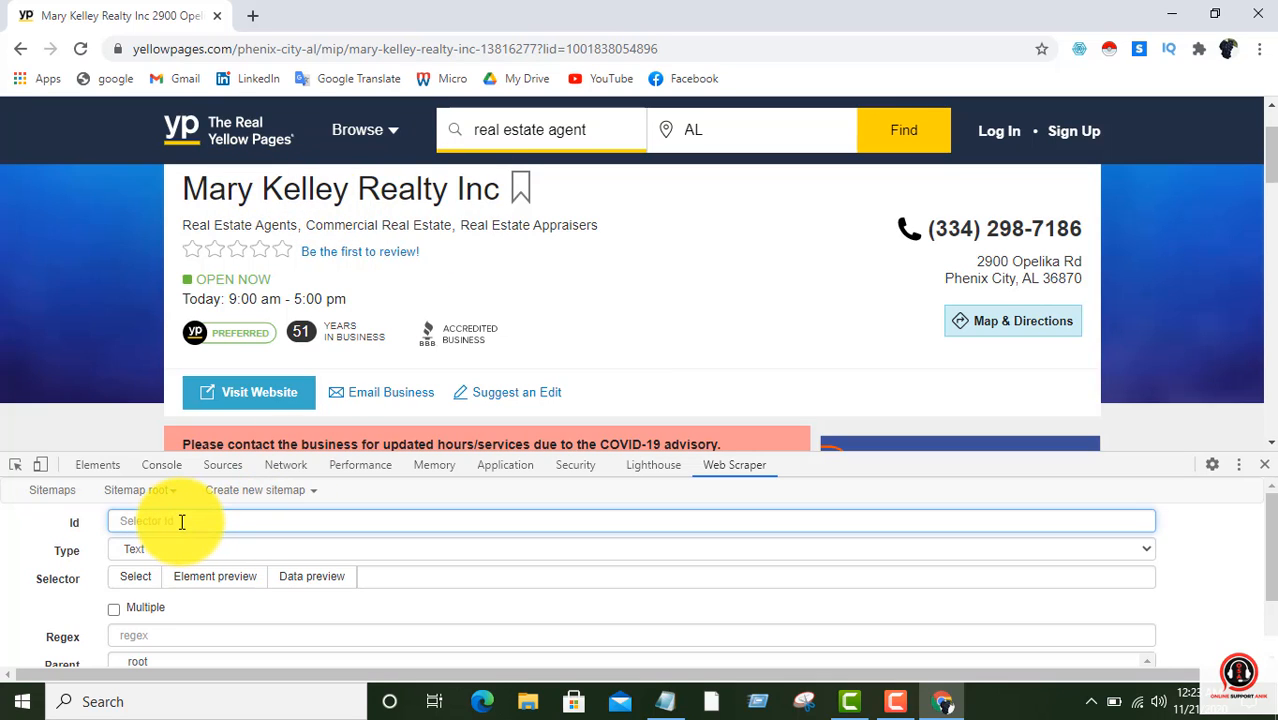
text(name)
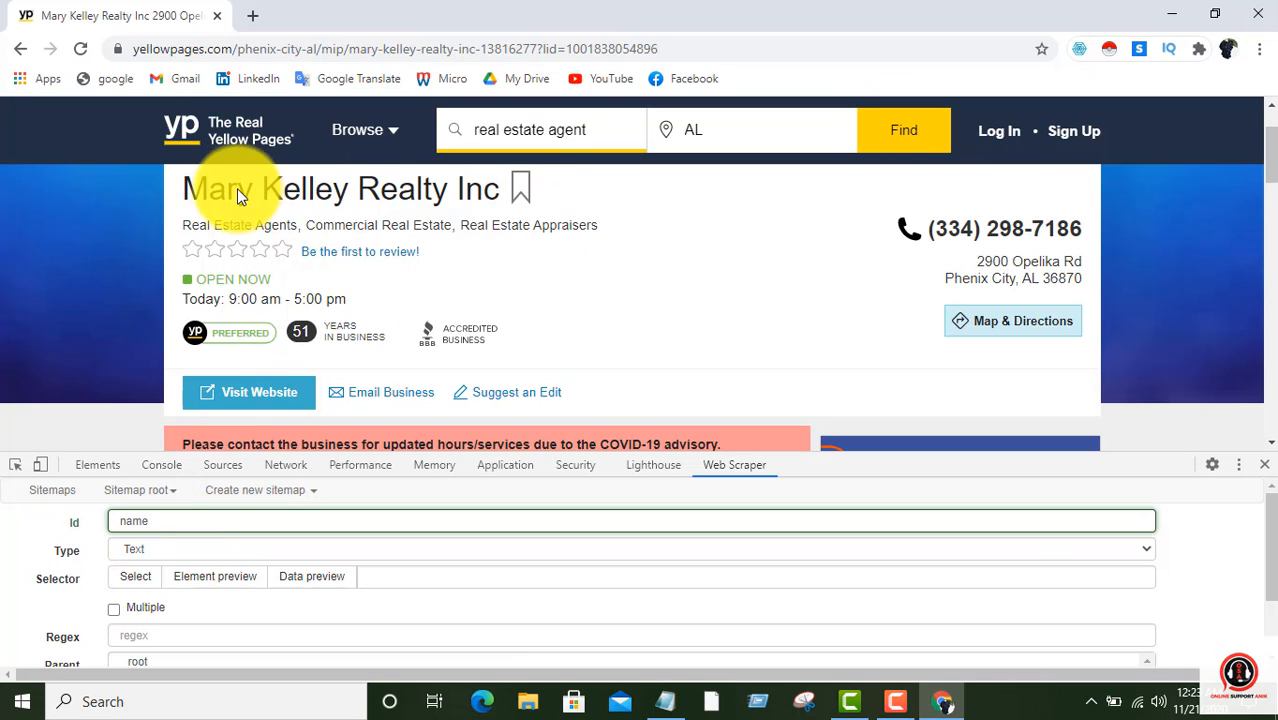
drag(198, 186, 345, 188)
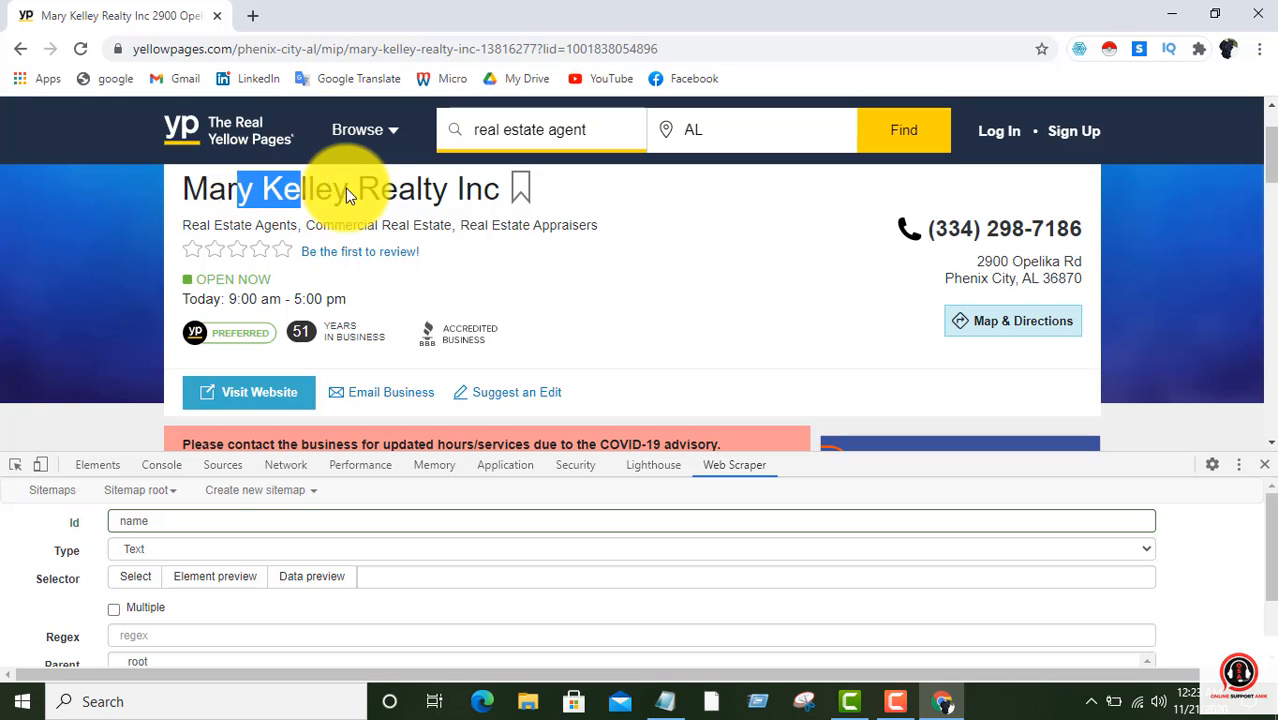
click(344, 186)
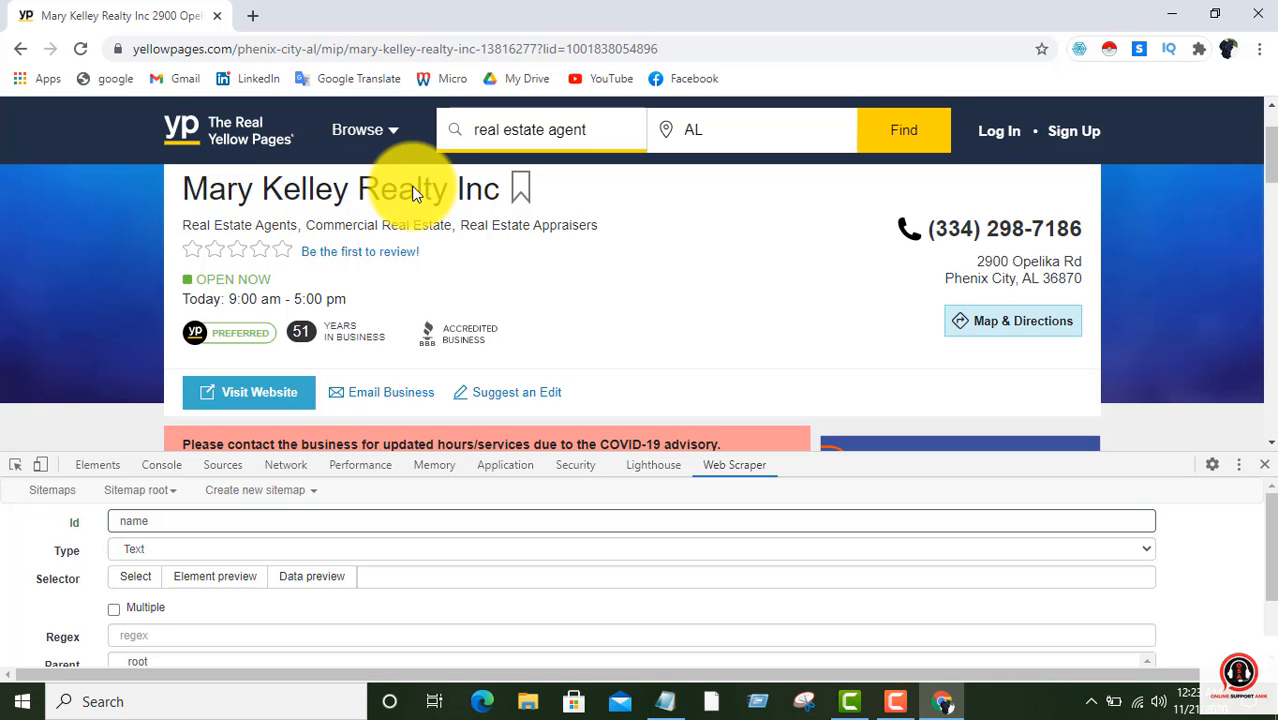
click(164, 542)
click(159, 373)
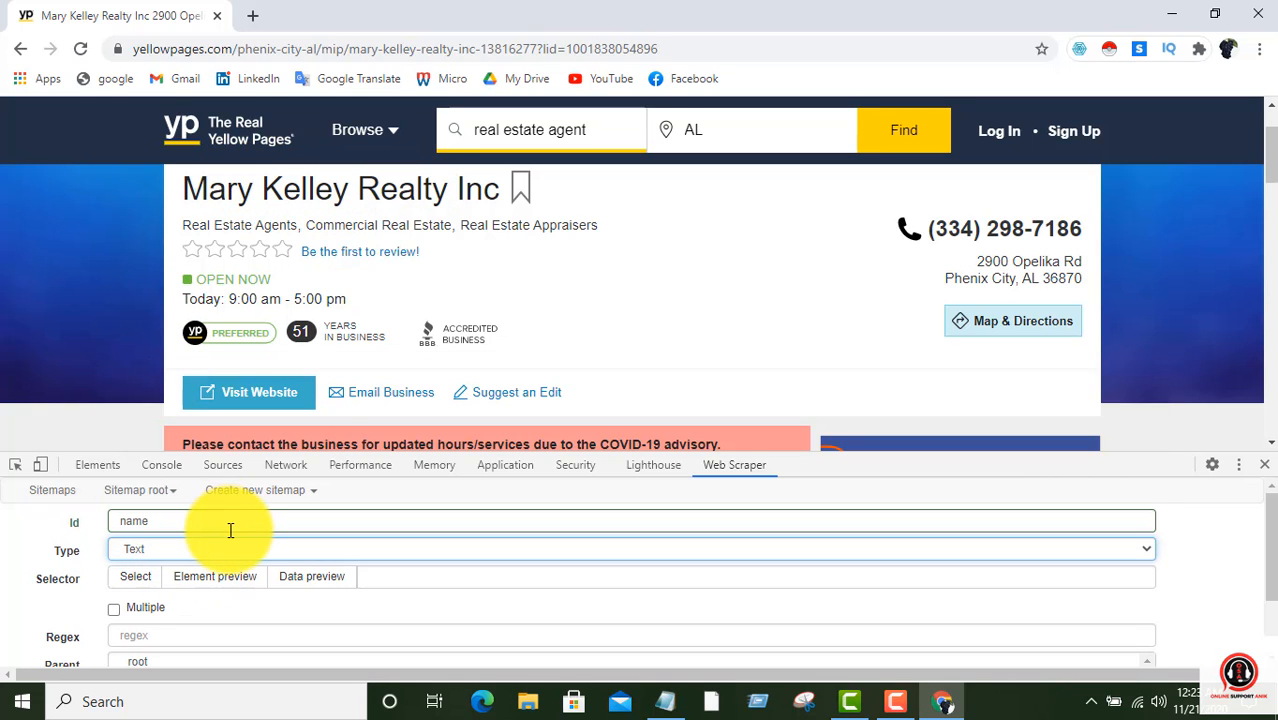
Pick the company name heading on the page as the "name" selector's target (h1) and save the selector
click(135, 578)
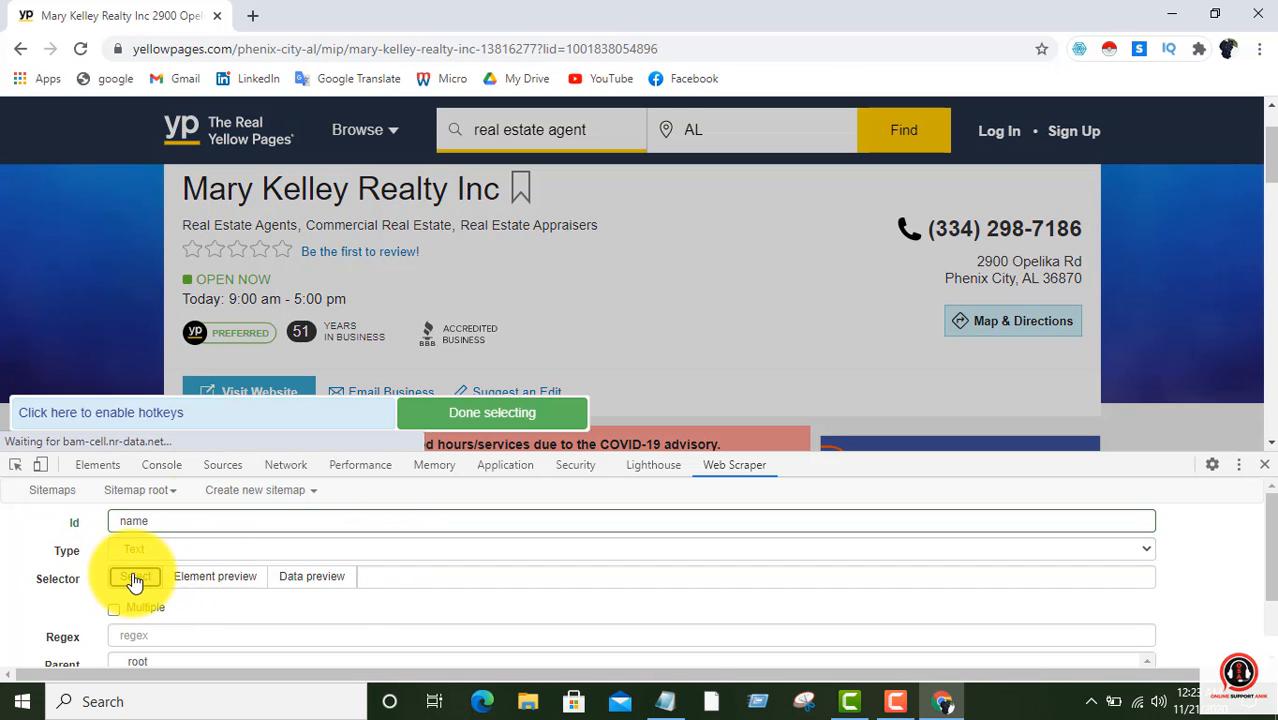
click(380, 197)
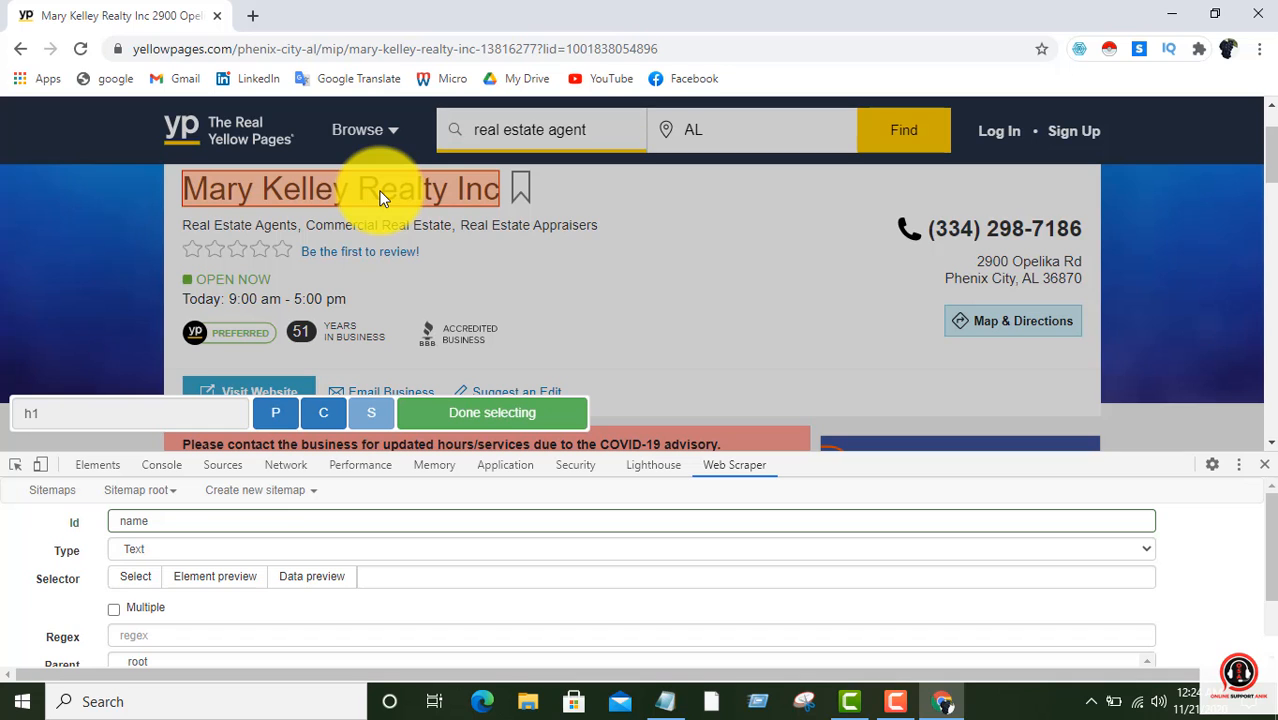
click(487, 410)
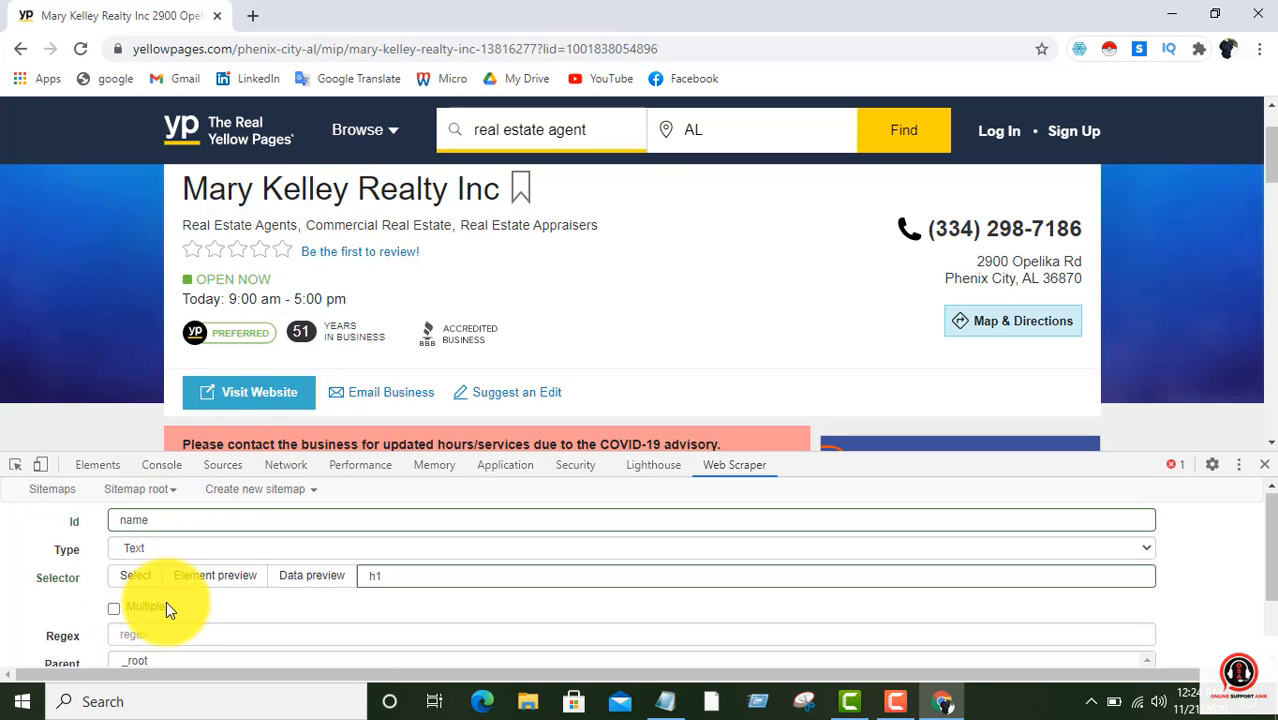
scroll(165, 605, down, 2)
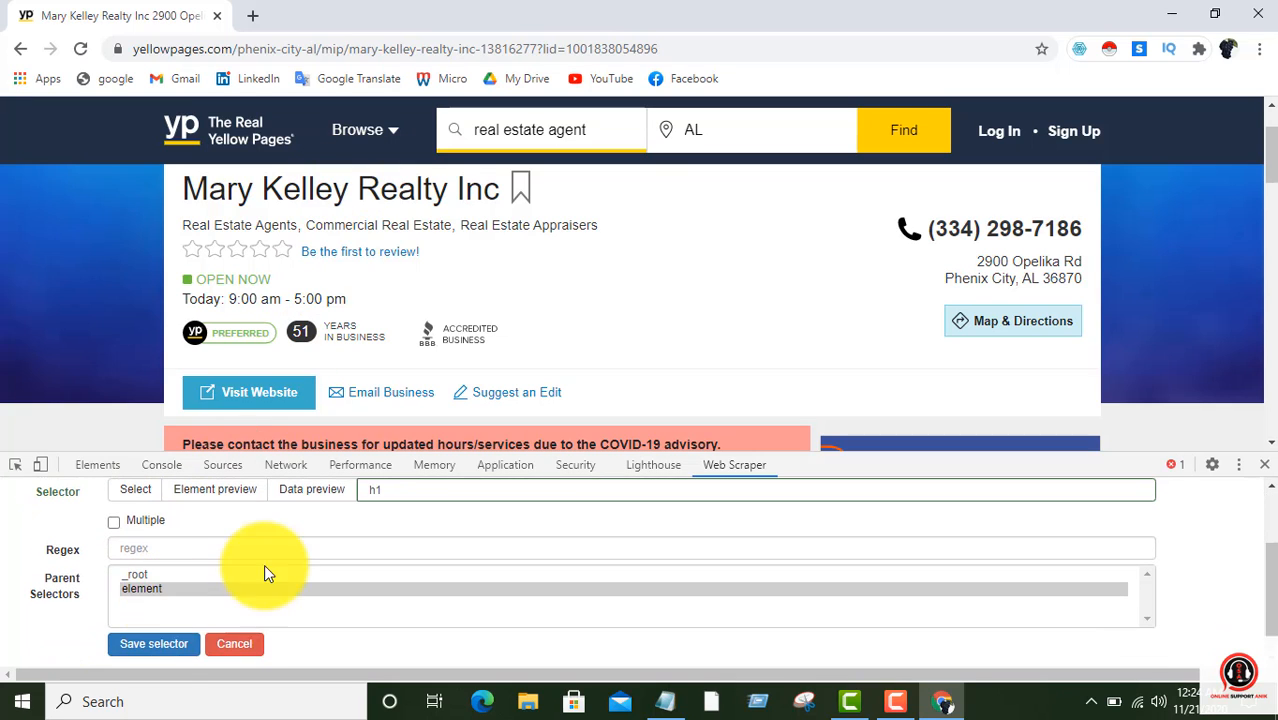
click(150, 645)
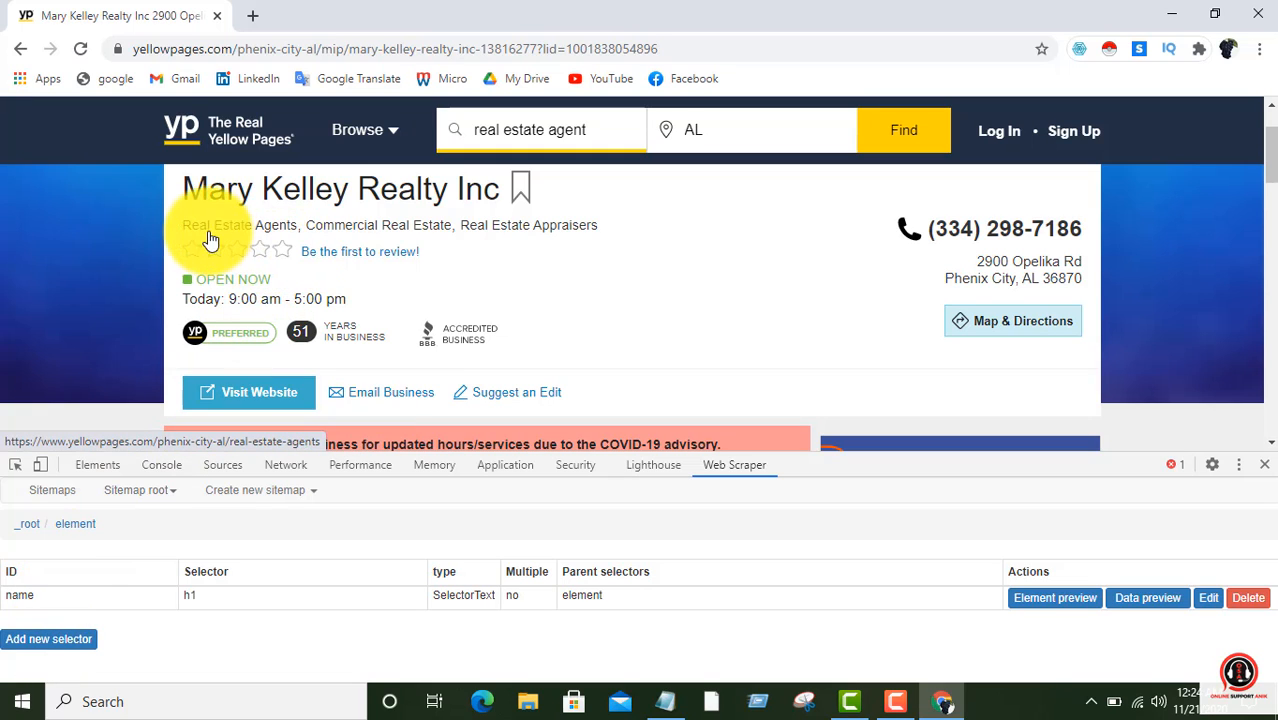
Add a new selector under "element" with the id "categories" and the type Text
click(50, 639)
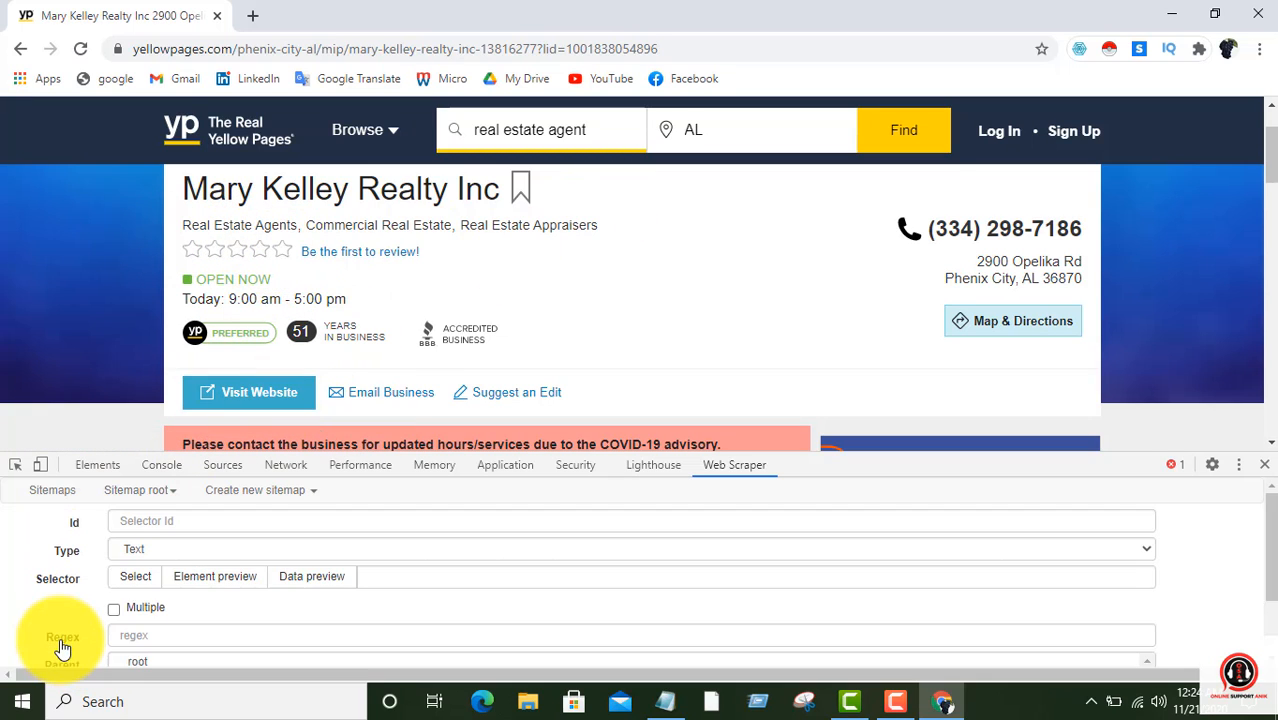
click(159, 522)
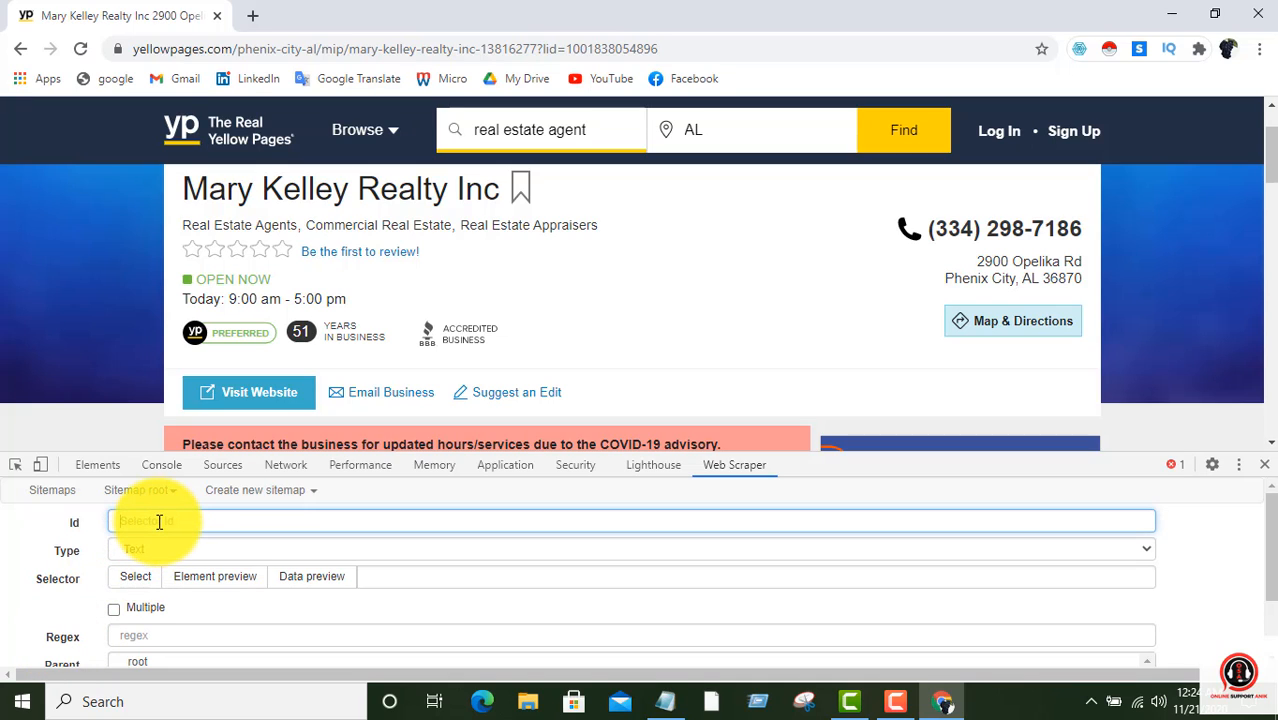
text(categories)
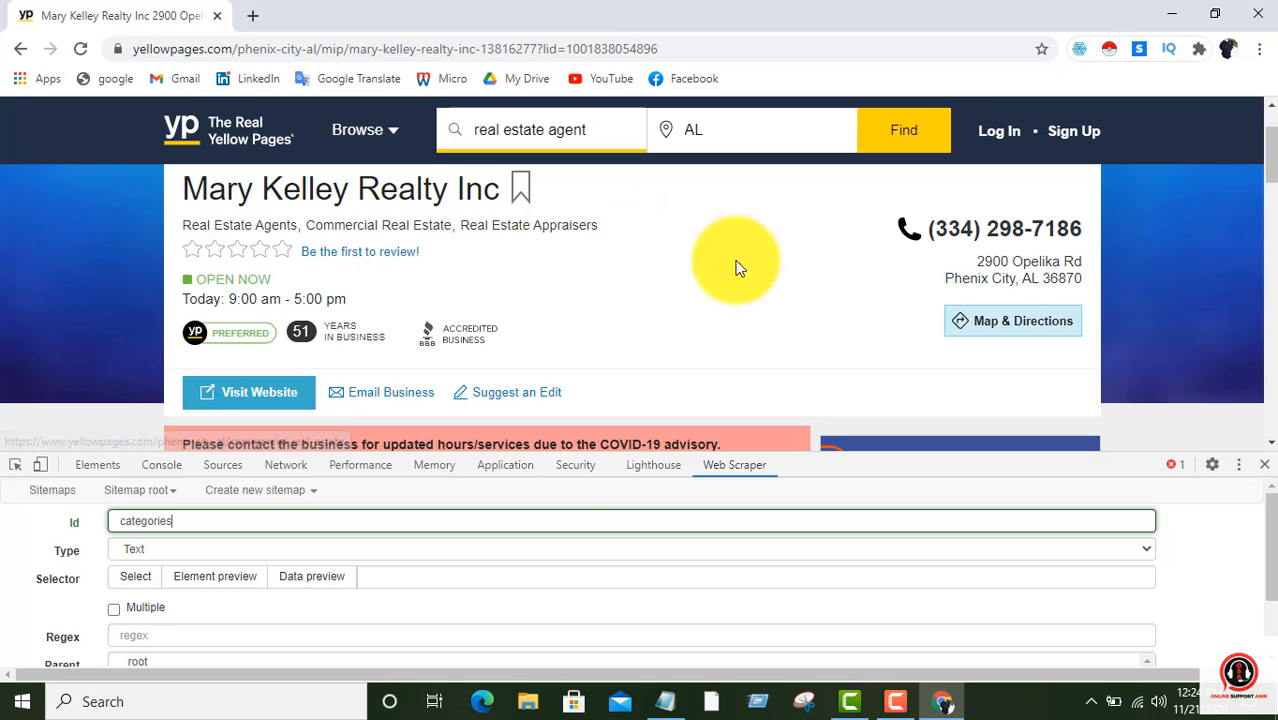
click(203, 550)
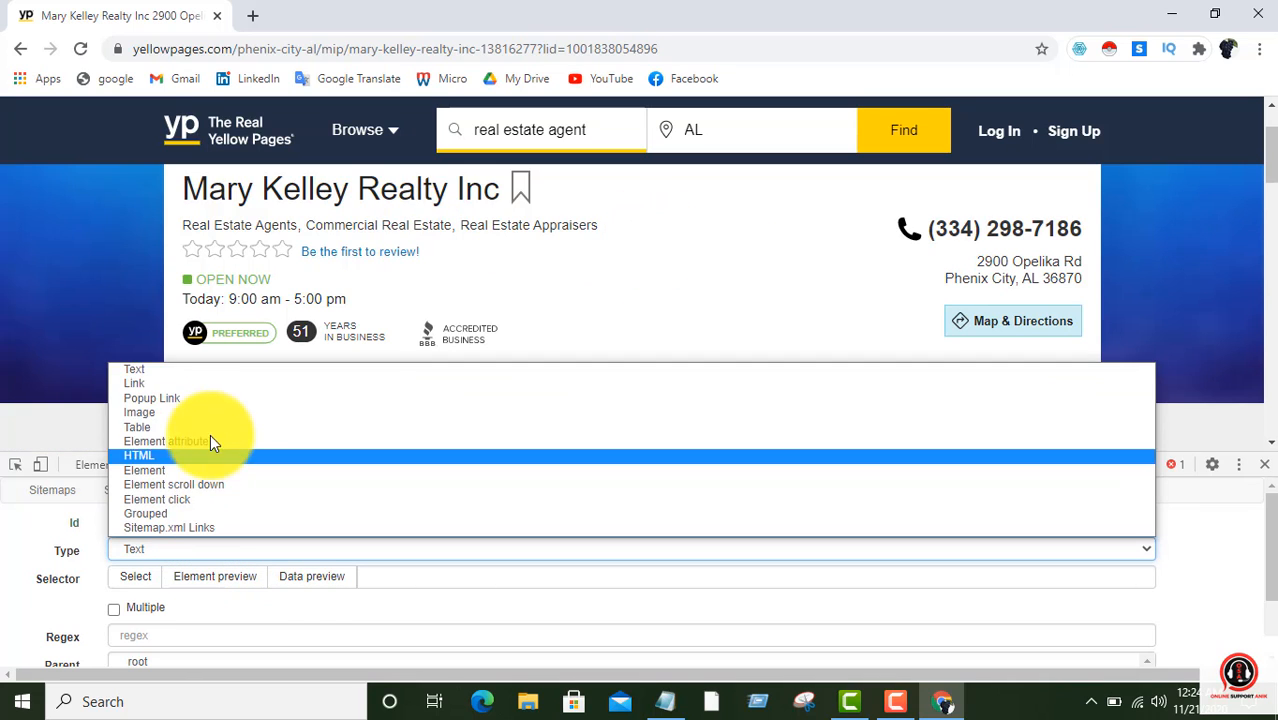
click(205, 368)
Pick the business category links under the company name as the "categories" target (.cats a) and save the selector
click(138, 578)
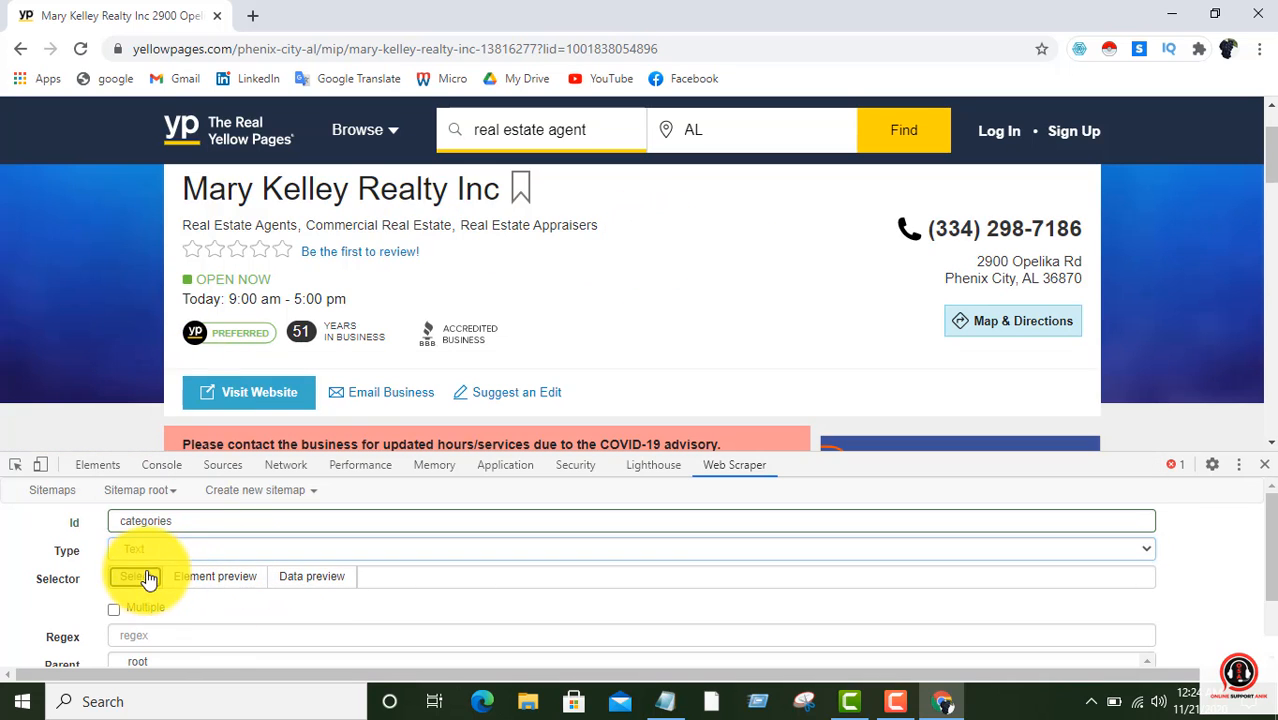
click(225, 228)
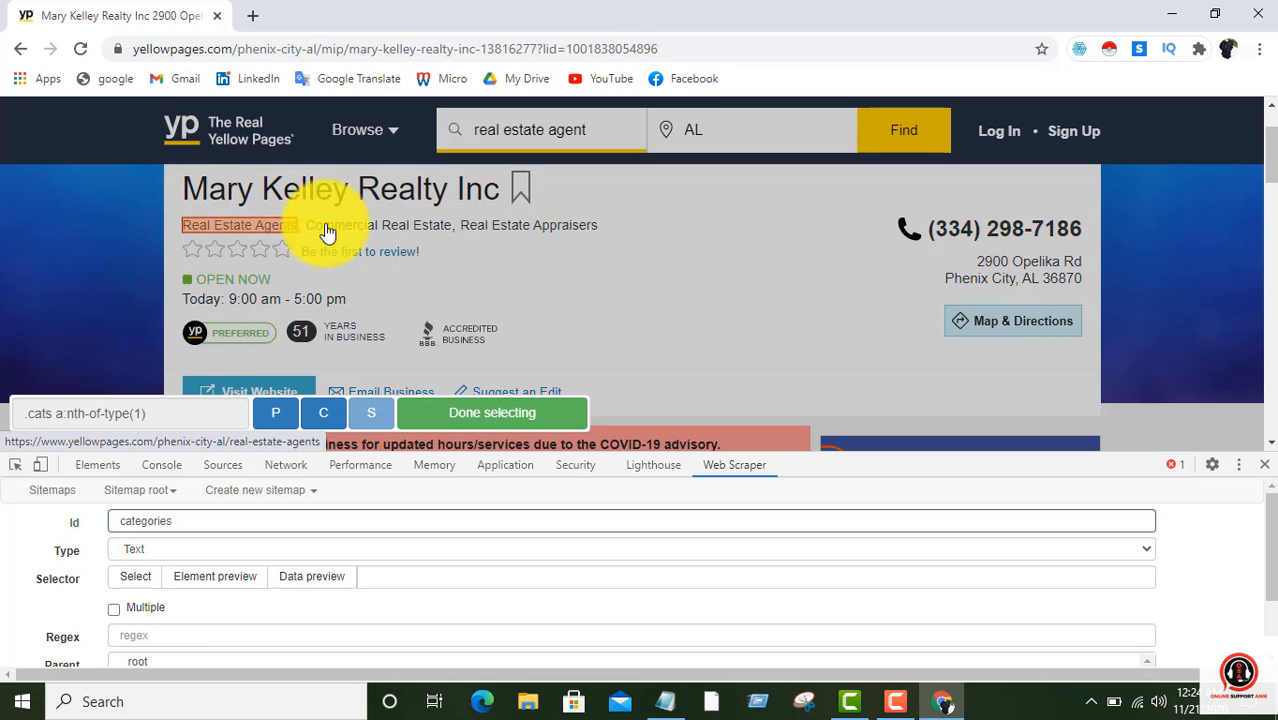
click(435, 227)
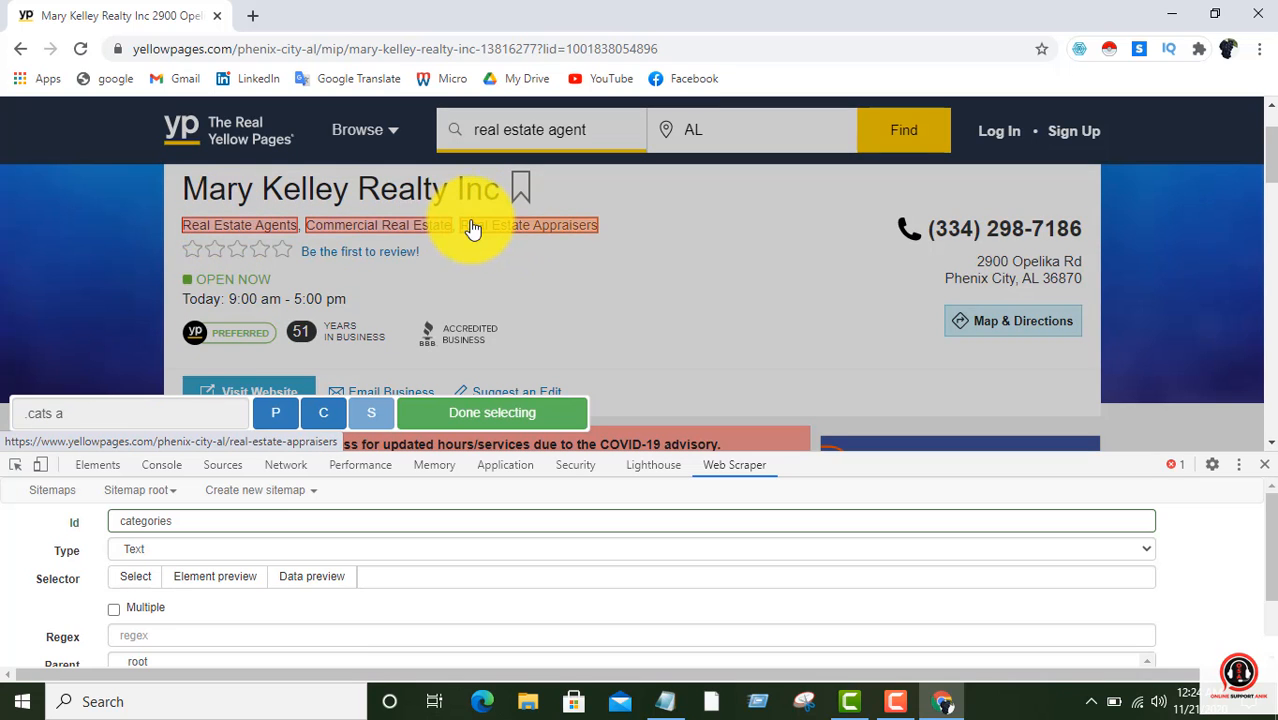
click(468, 414)
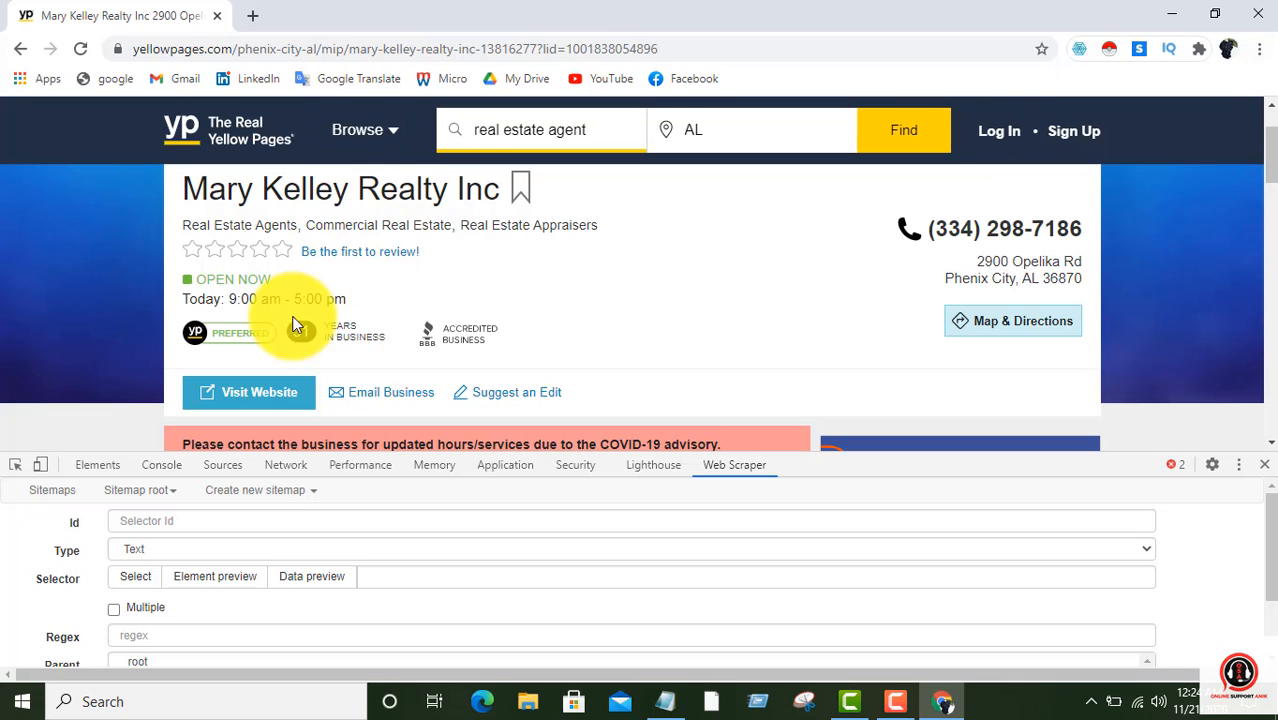
Set up another selector under "element" with the id "website" and the type Link
click(155, 523)
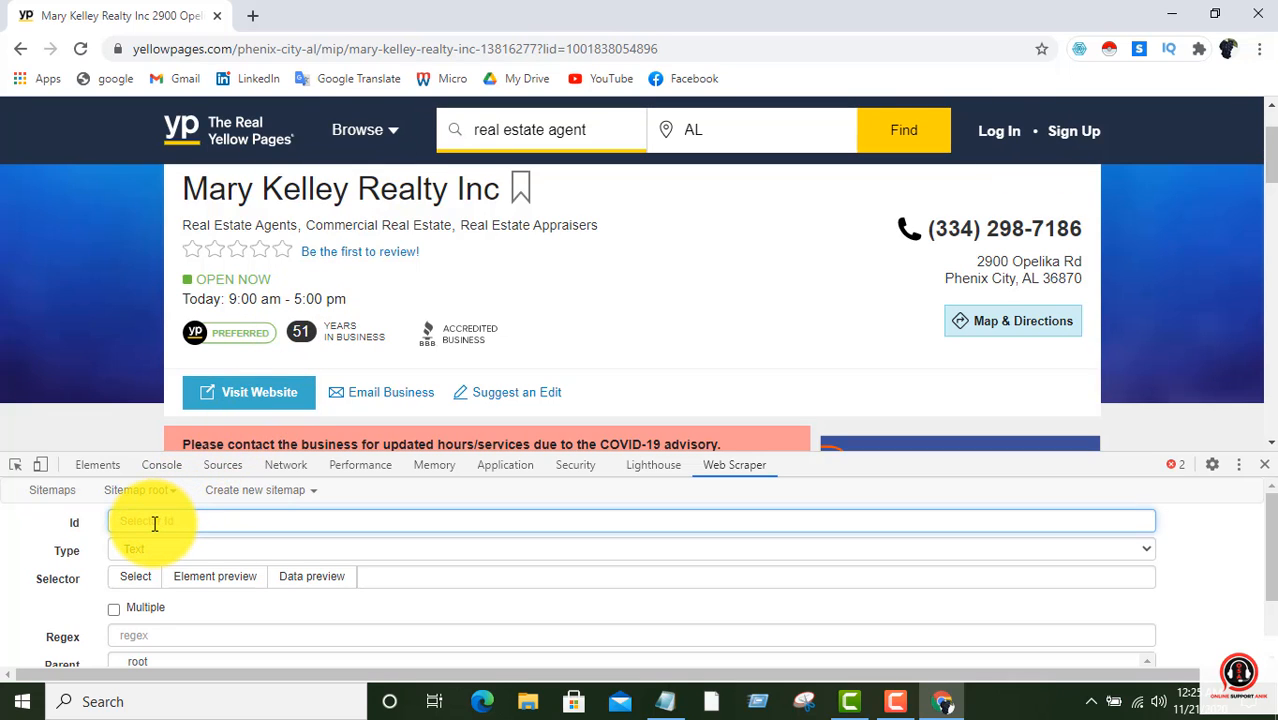
text(website)
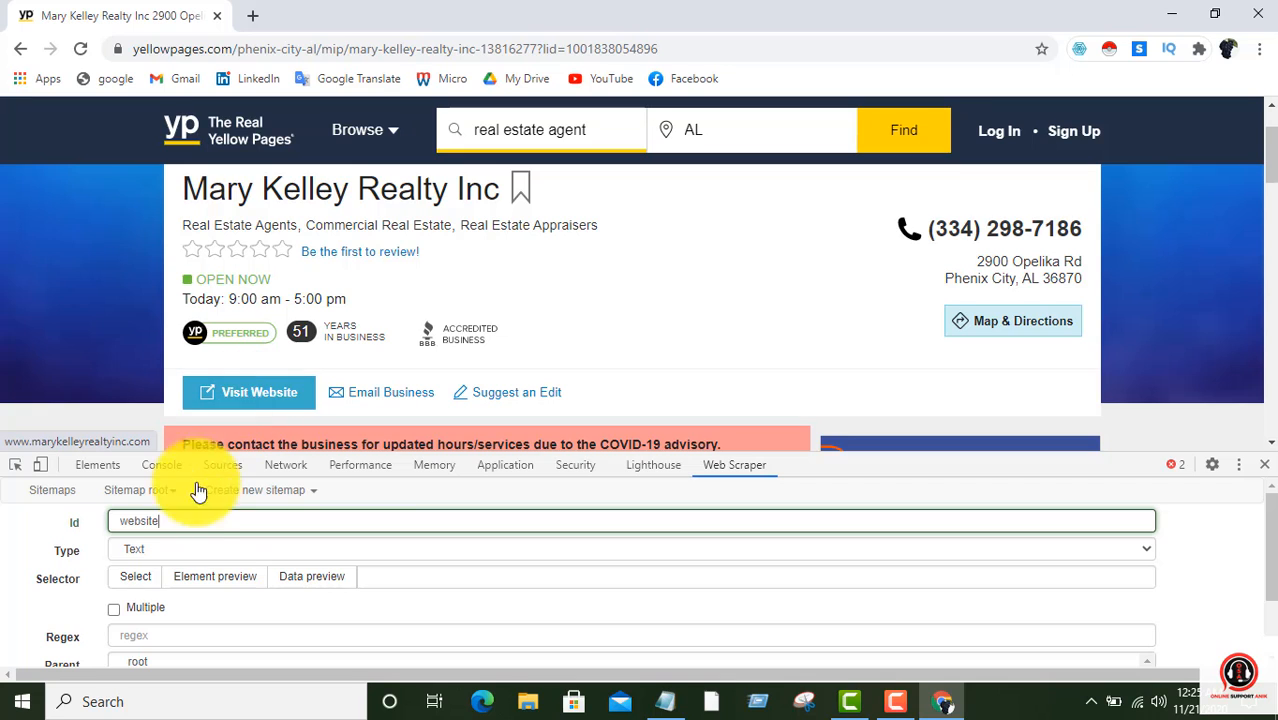
click(136, 549)
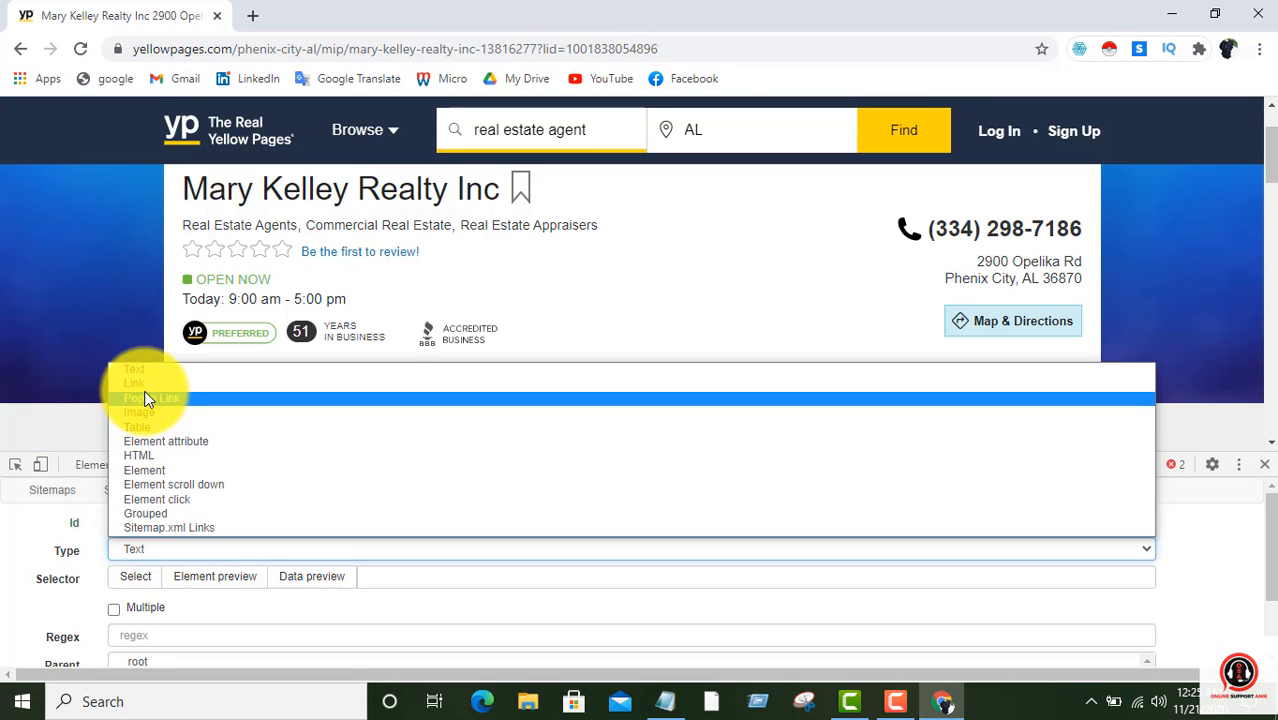
click(143, 393)
click(157, 521)
text(website)
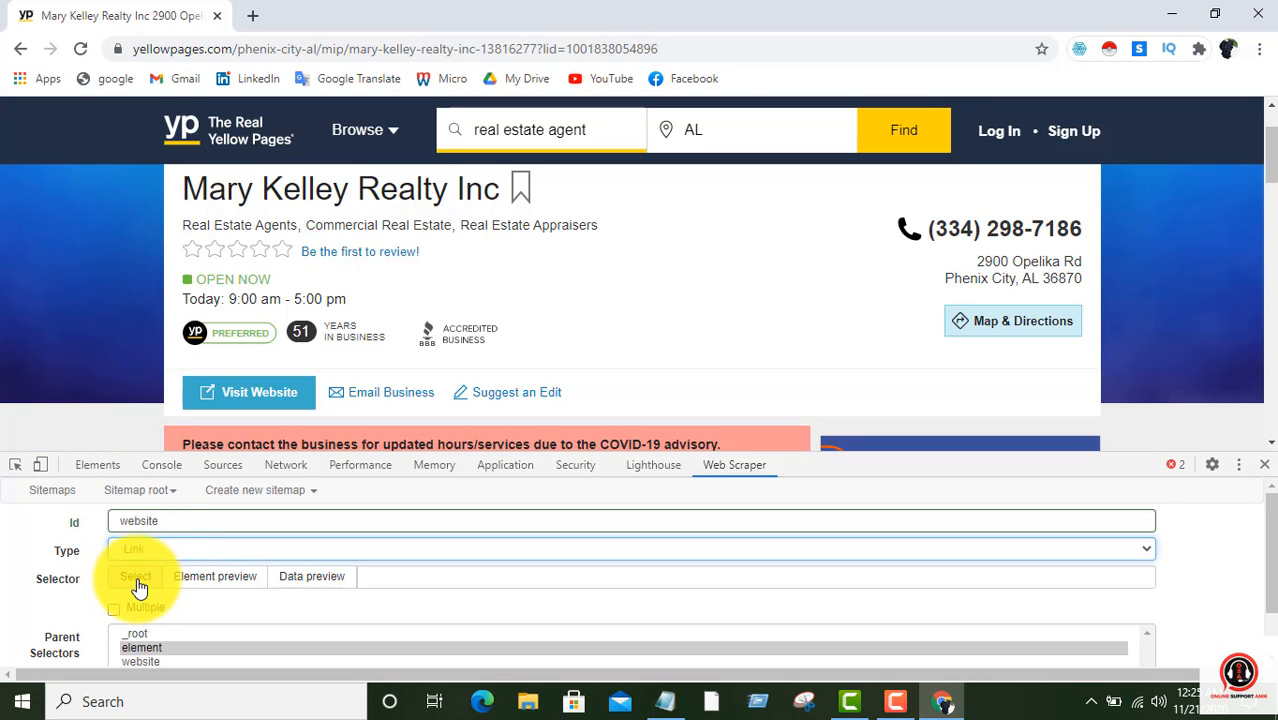
Pick the Visit Website link on the page as the "website" selector's target (a.primary-btn) and save the selector
click(135, 577)
click(249, 392)
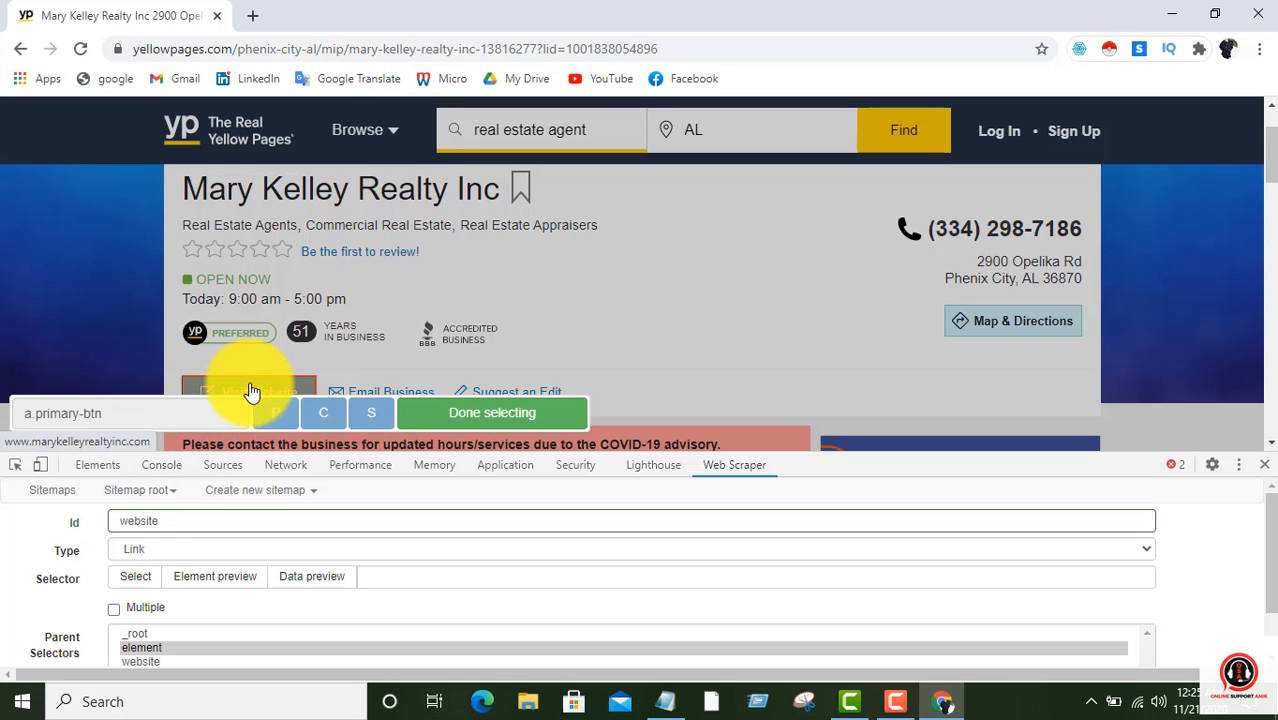
click(462, 420)
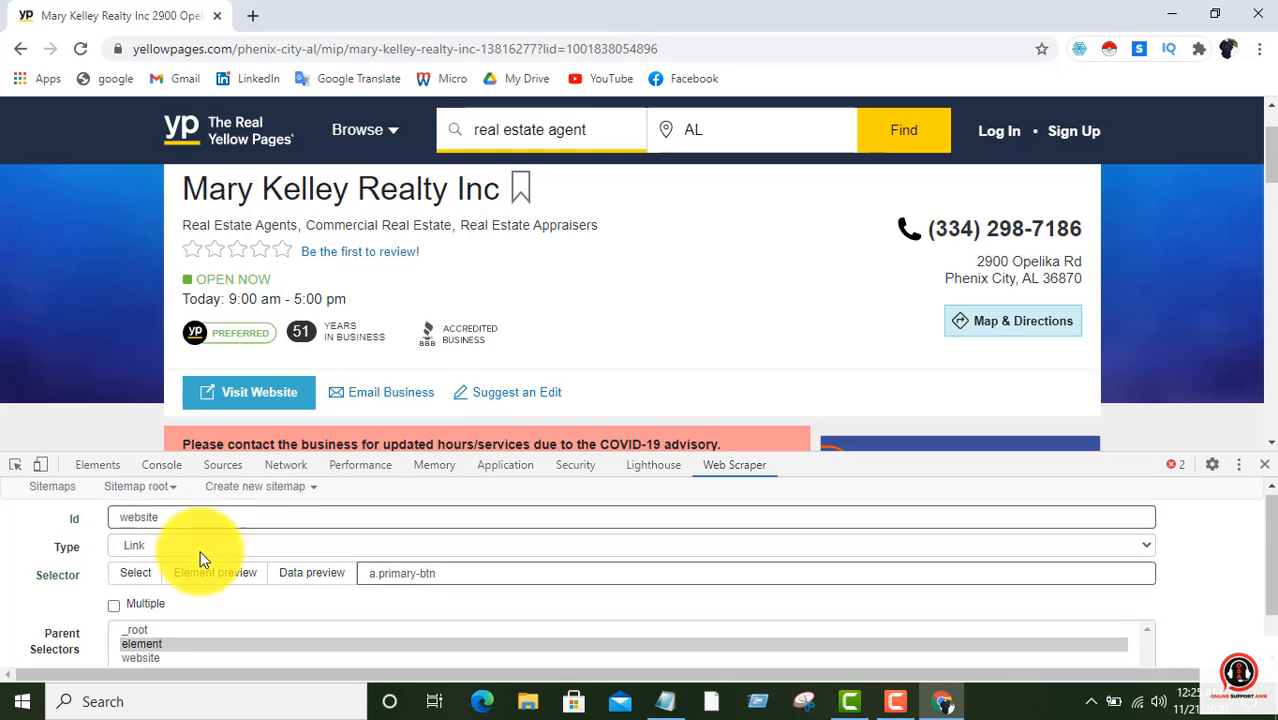
scroll(170, 600, down, 1)
click(150, 645)
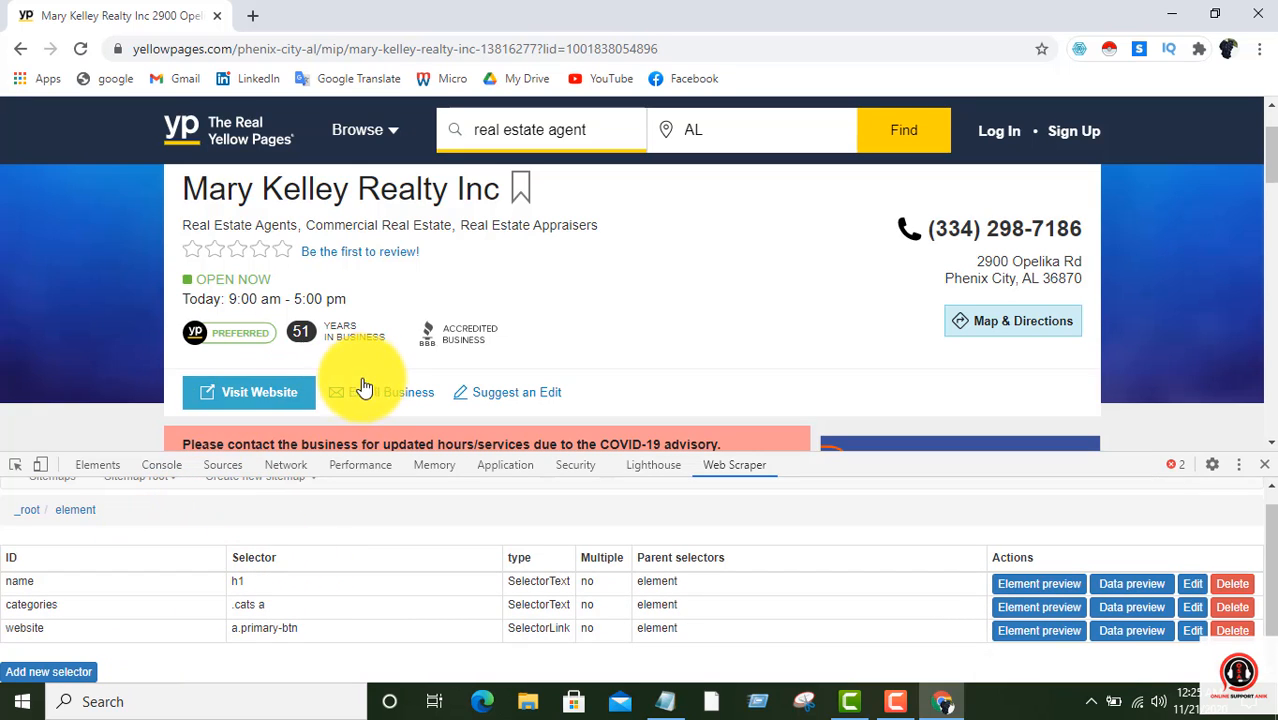
Add a new selector under "element" with the id "email" and the type Link
click(50, 672)
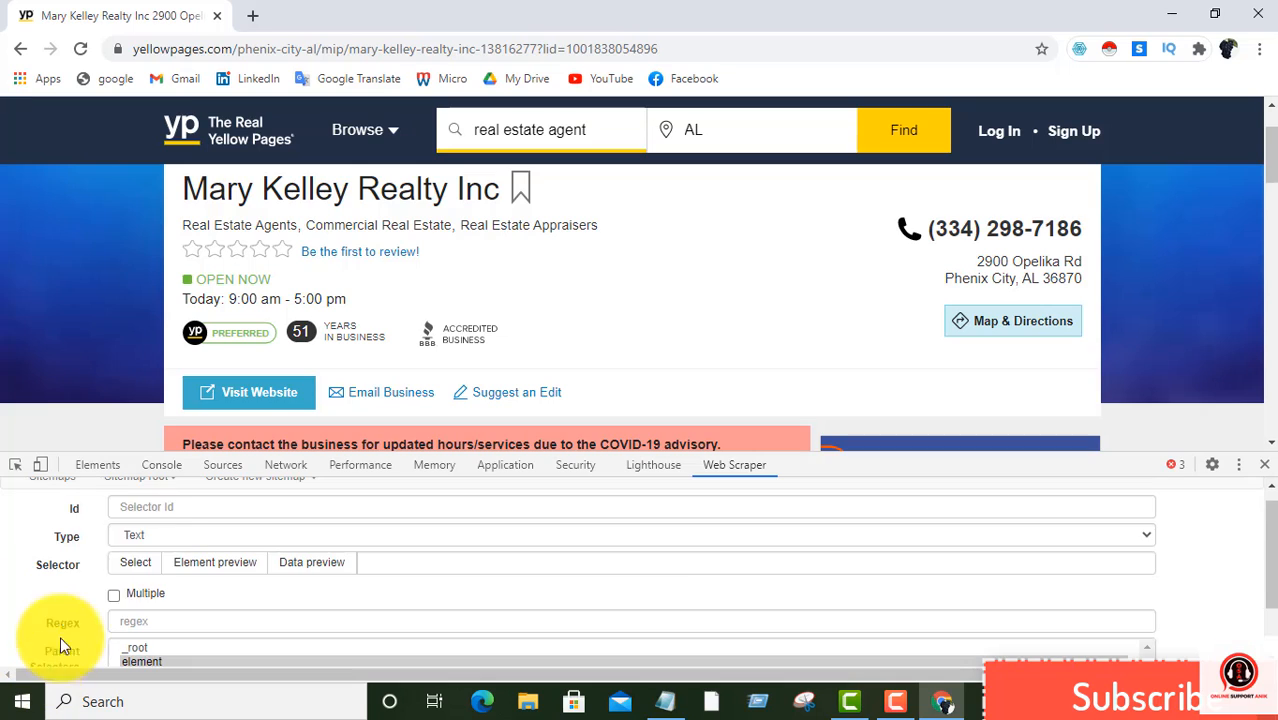
click(153, 507)
text(email)
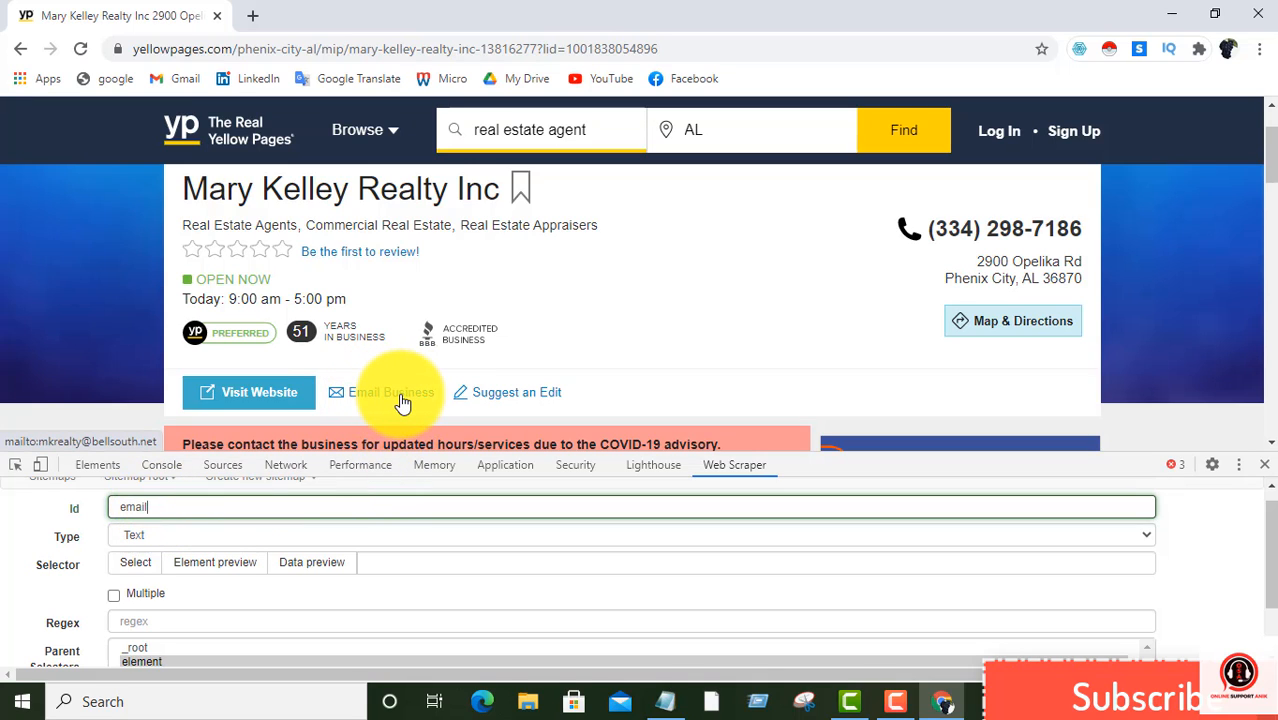
click(143, 535)
click(148, 368)
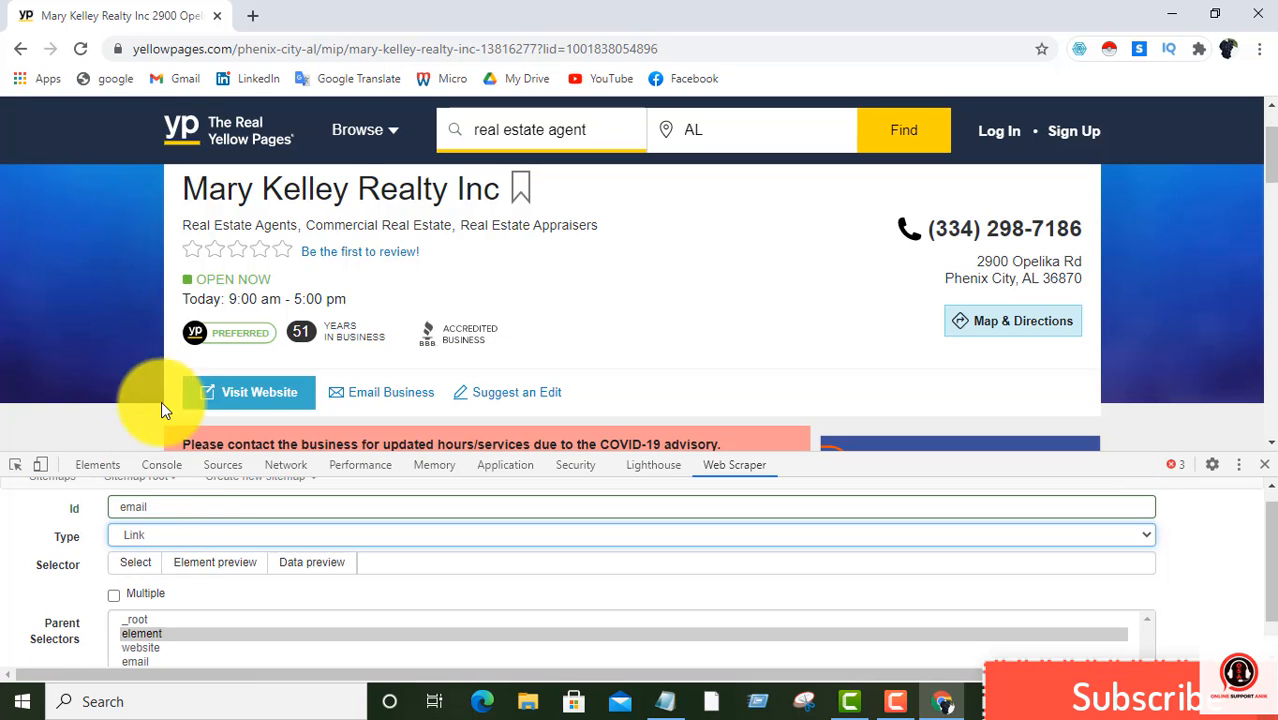
Pick the Email Business link as the "email" selector's target (.business-card-footer a.email-business) and save the selector
click(137, 563)
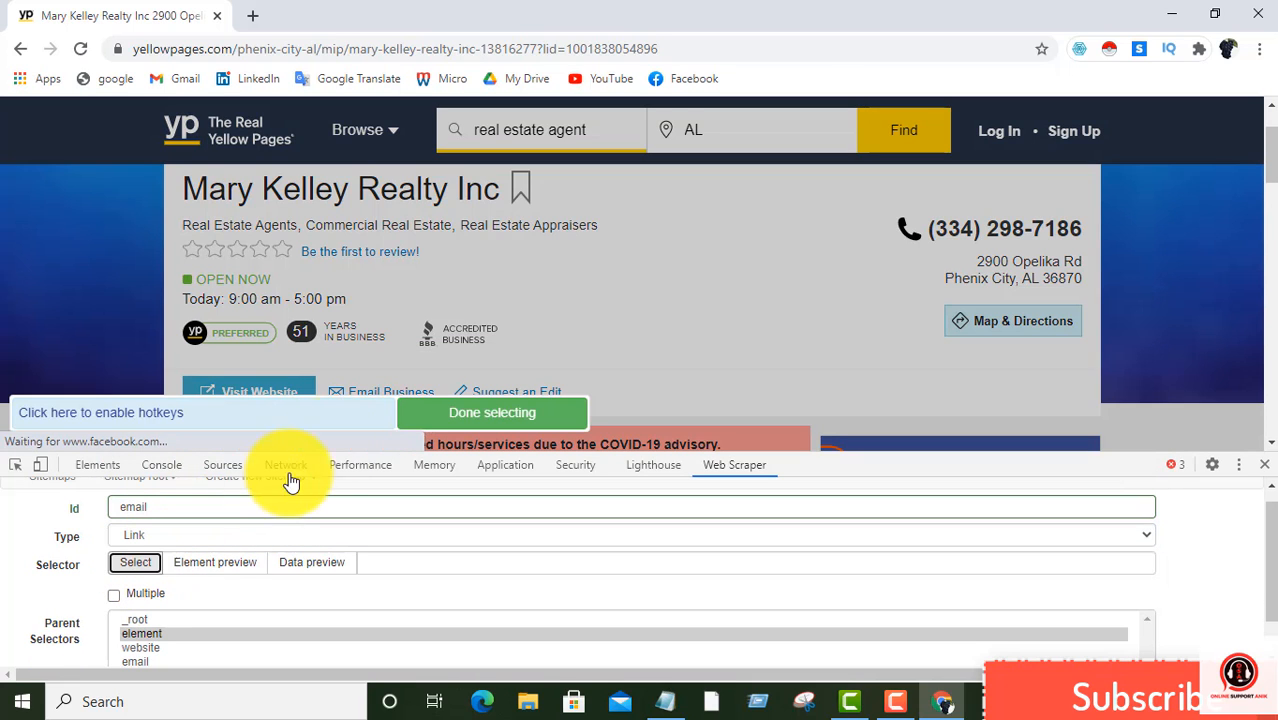
click(390, 390)
click(491, 413)
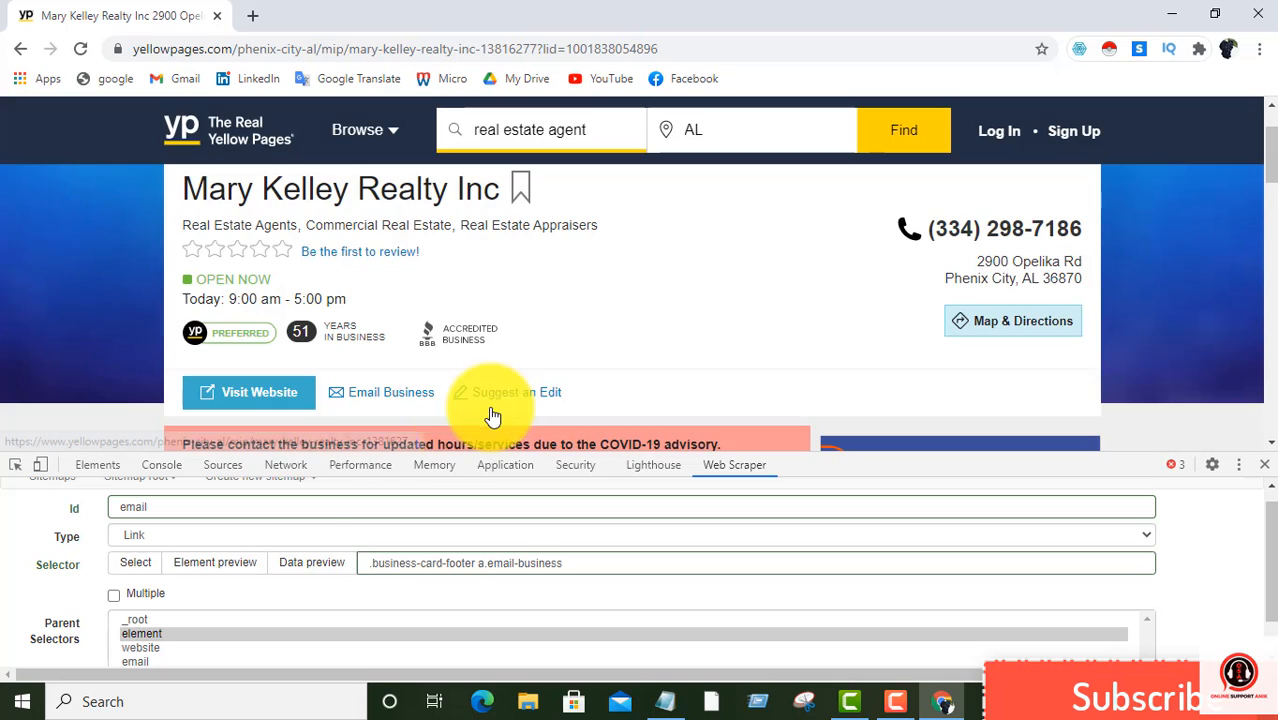
scroll(160, 538, down, 1)
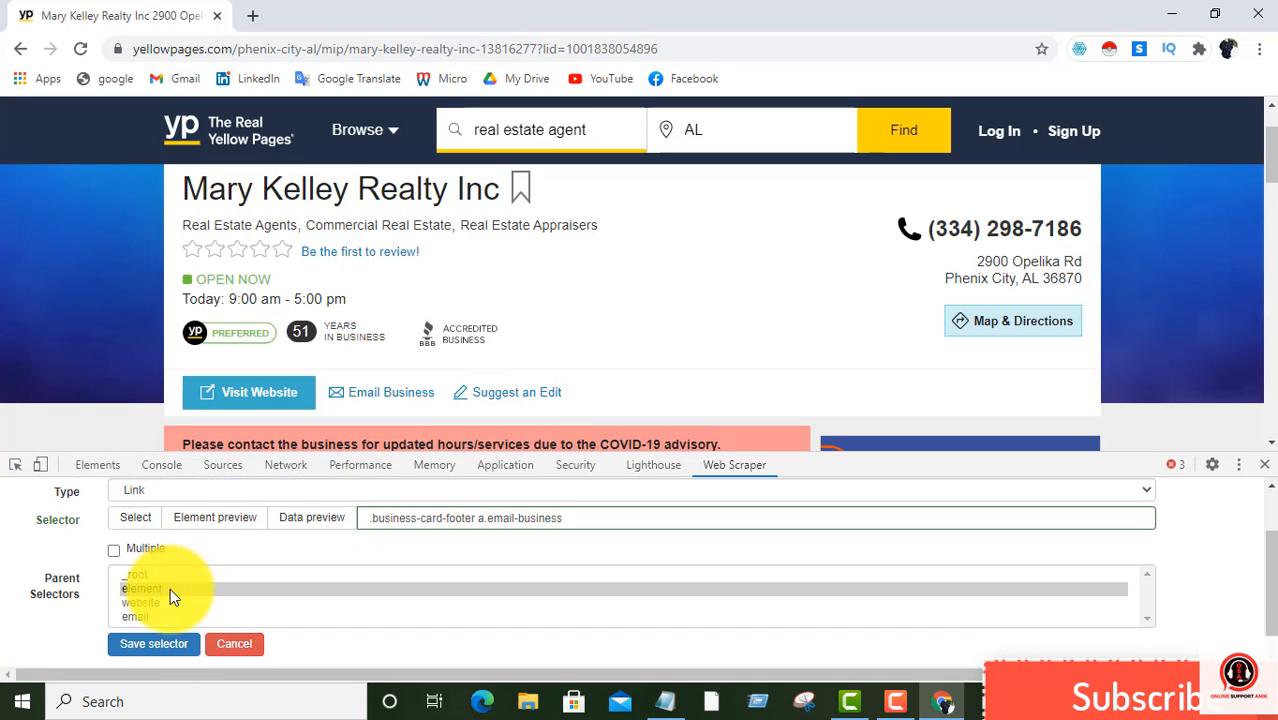
click(145, 646)
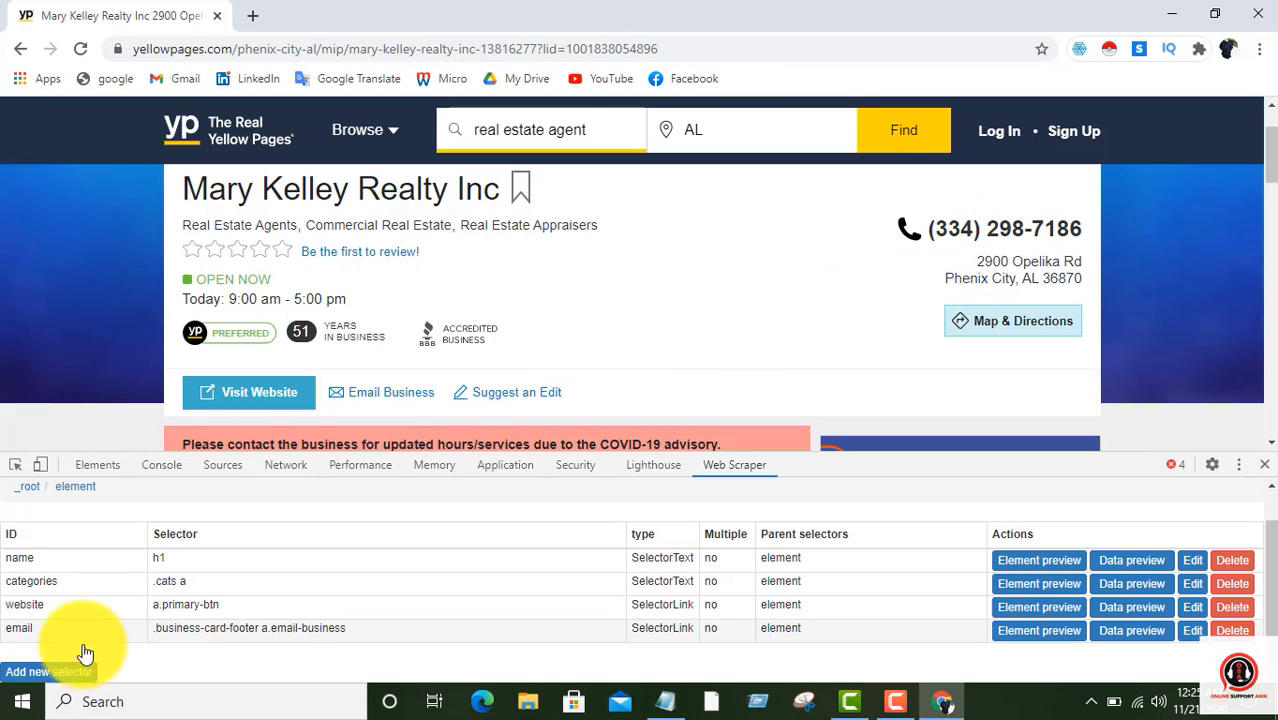
Add a new selector under "element" with the id "phone" and the type Text
click(50, 673)
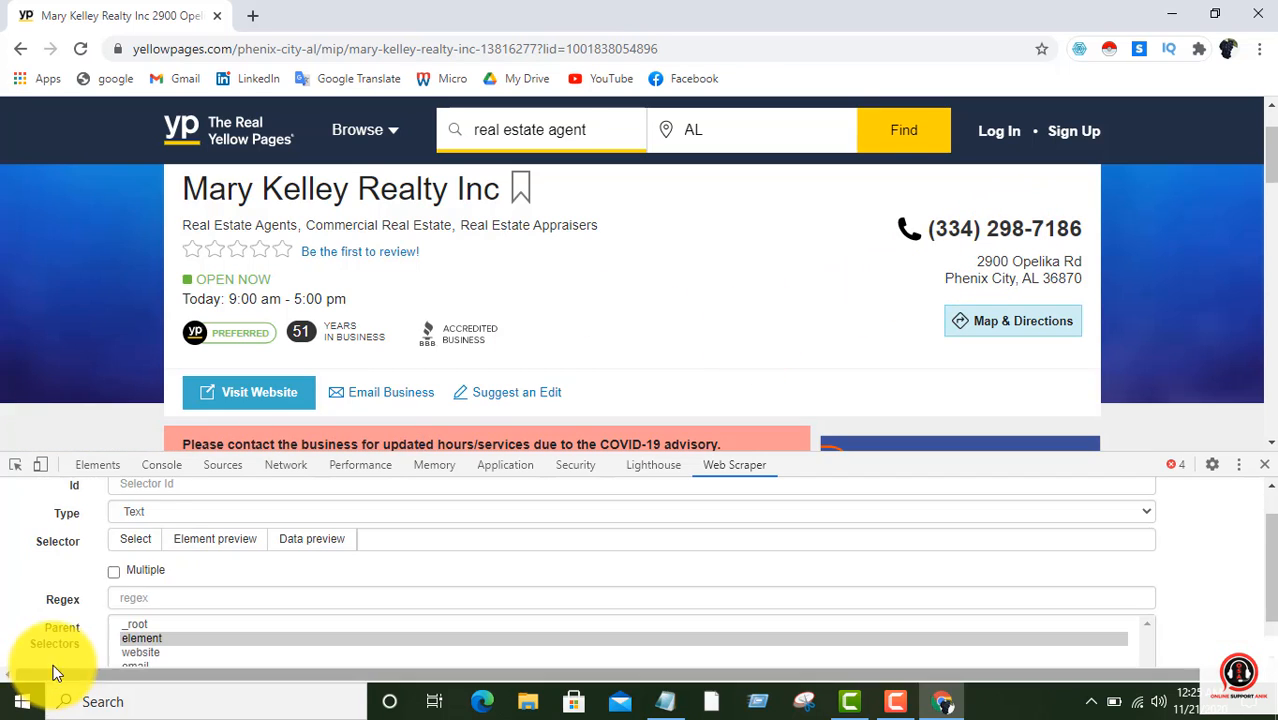
click(156, 487)
text(phone)
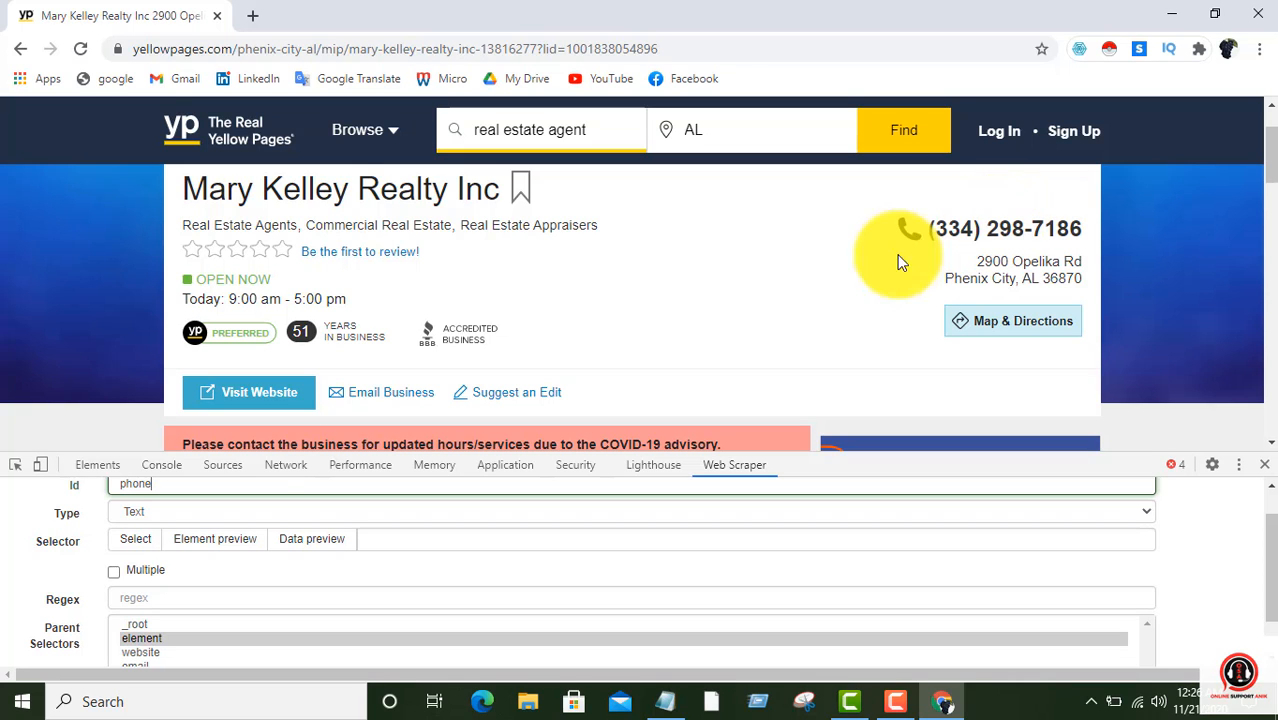
click(154, 510)
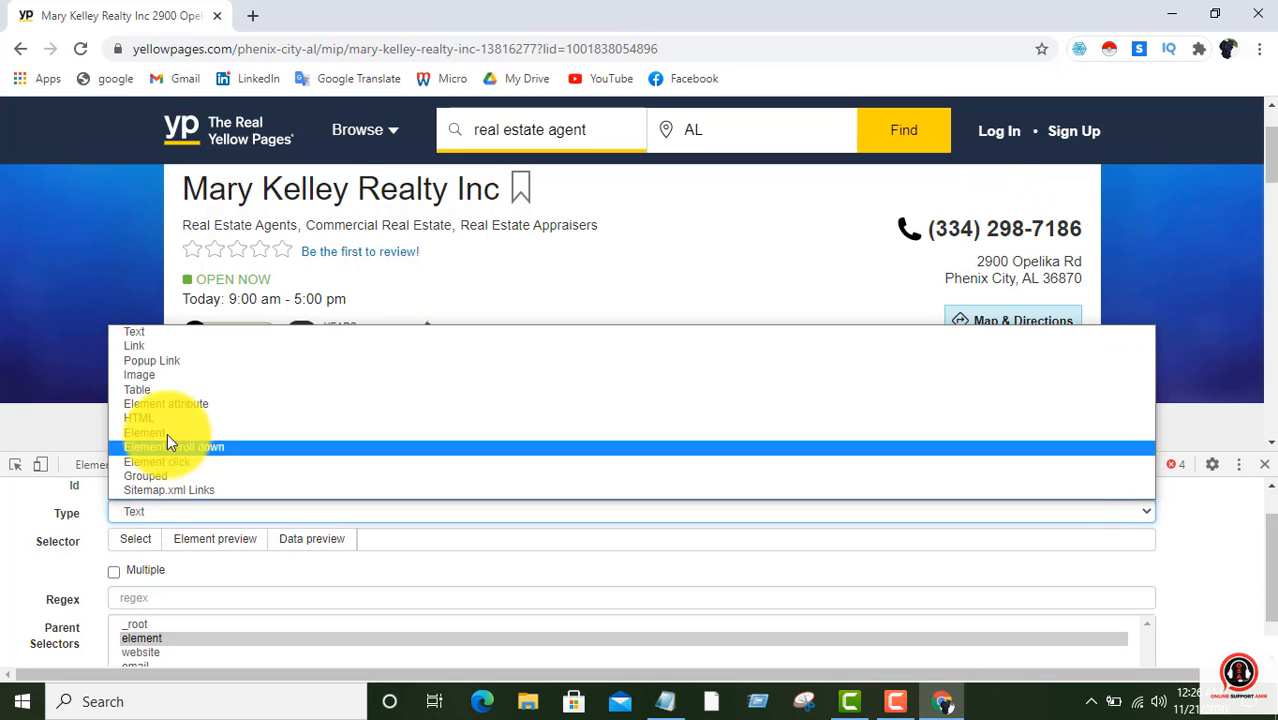
click(167, 334)
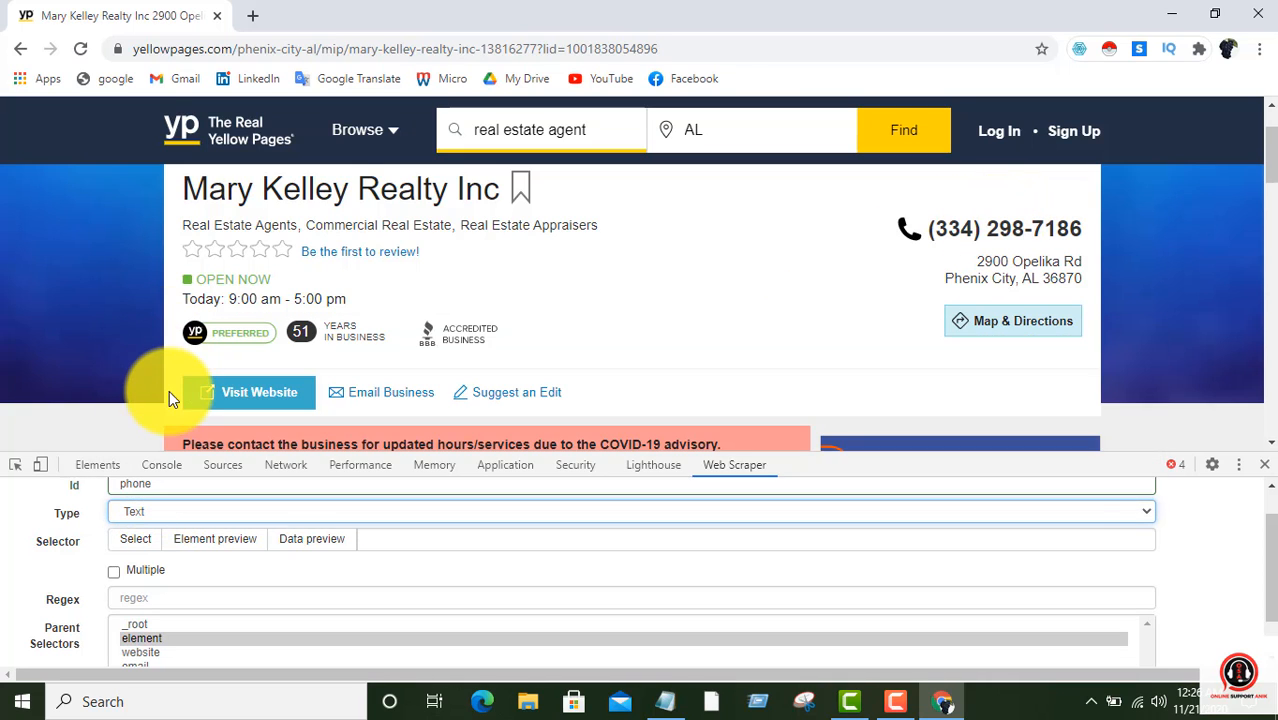
Pick the business phone number on the page as the "phone" selector's target (p.phone) and save the selector
click(135, 540)
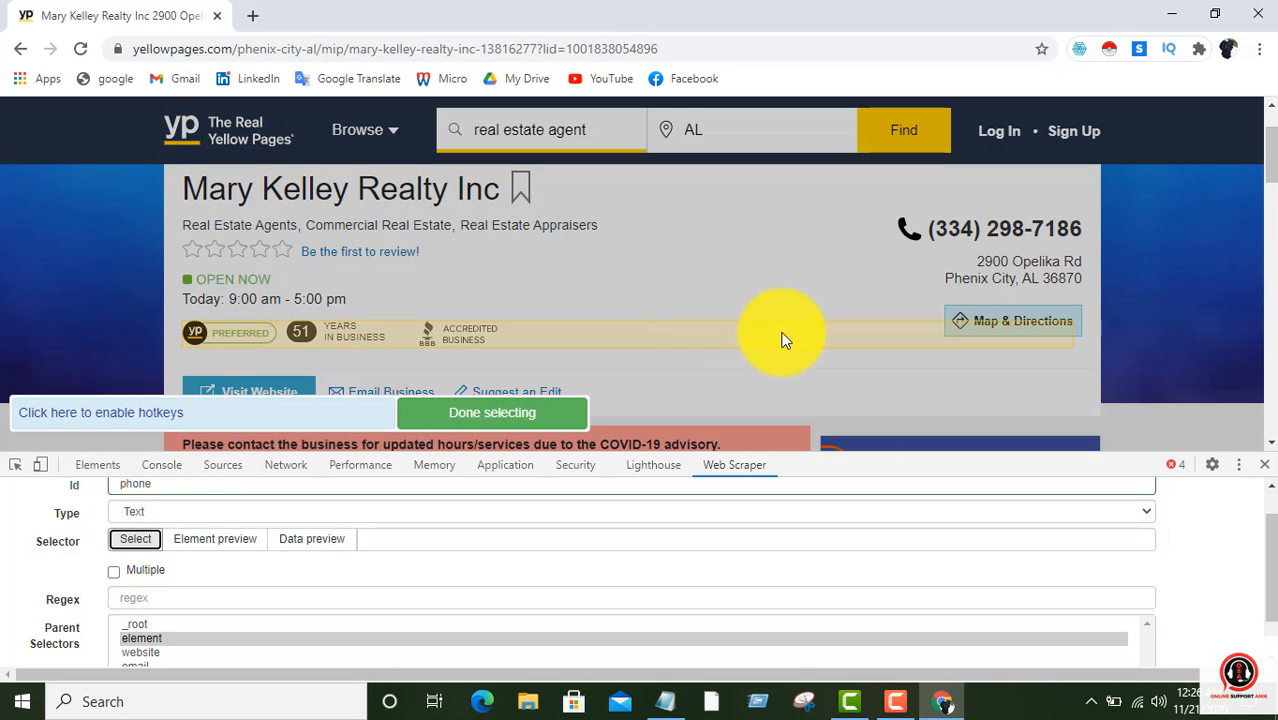
click(975, 236)
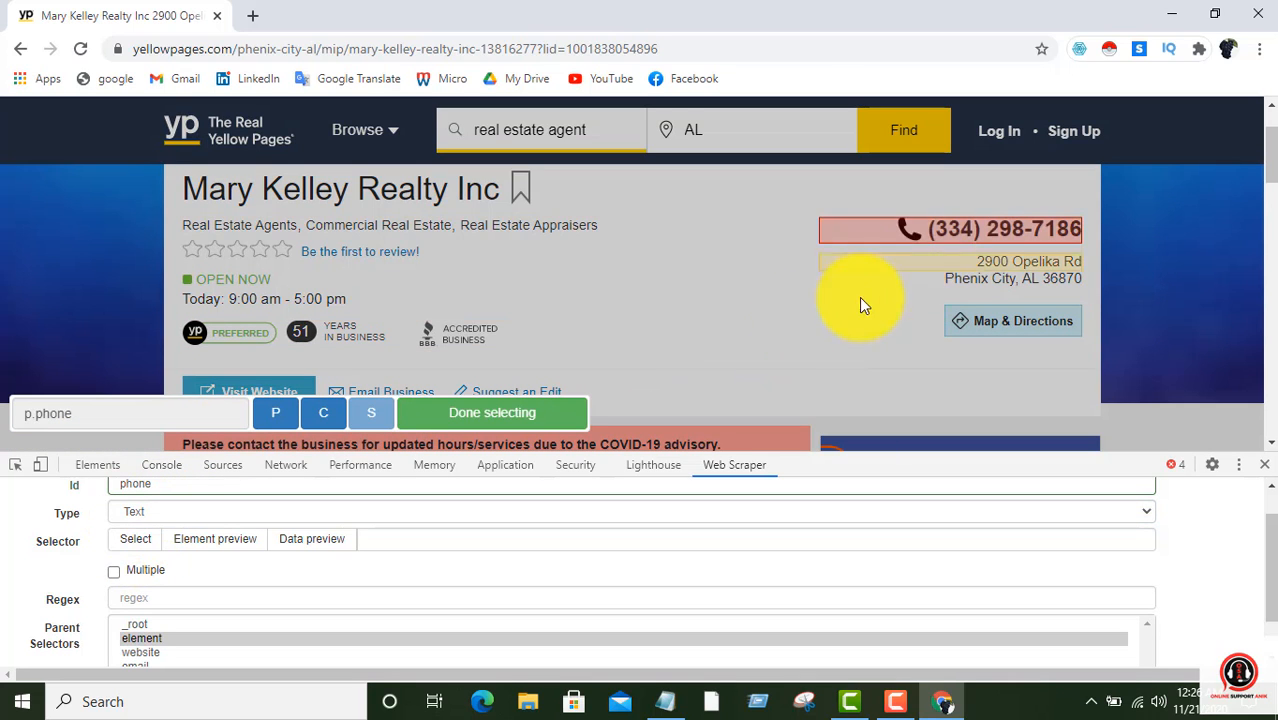
click(483, 415)
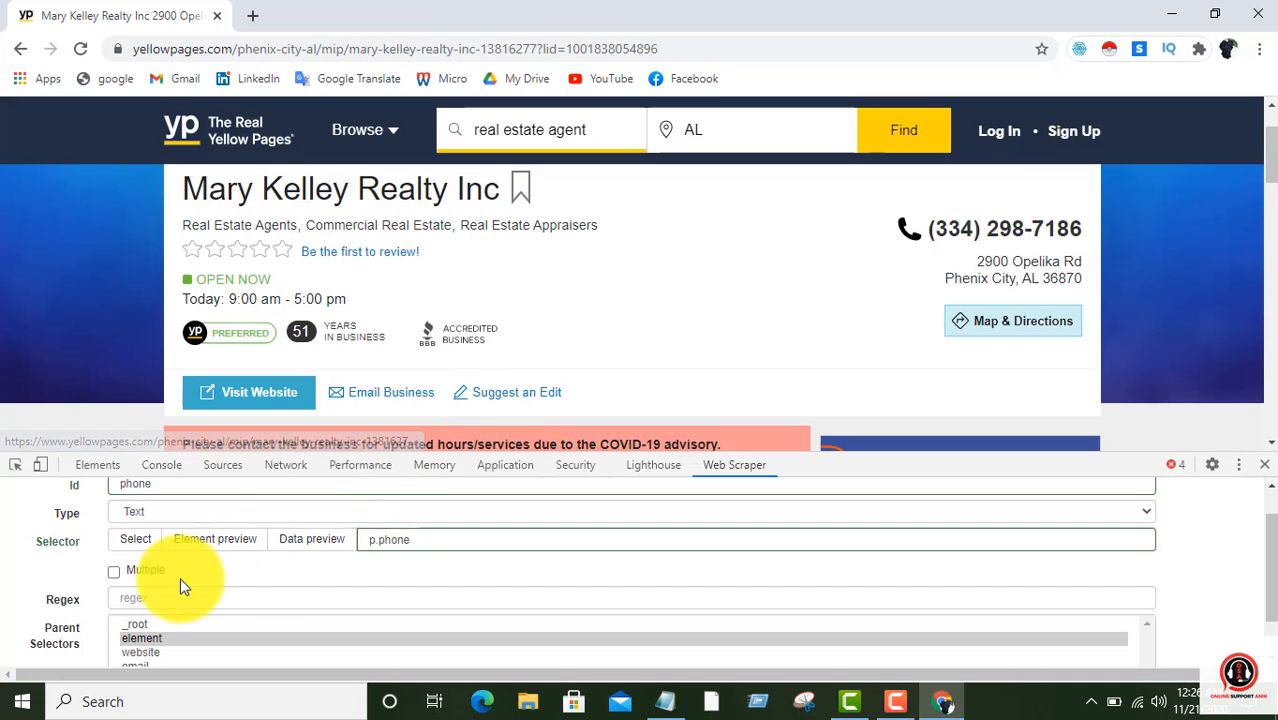
scroll(150, 600, down, 1)
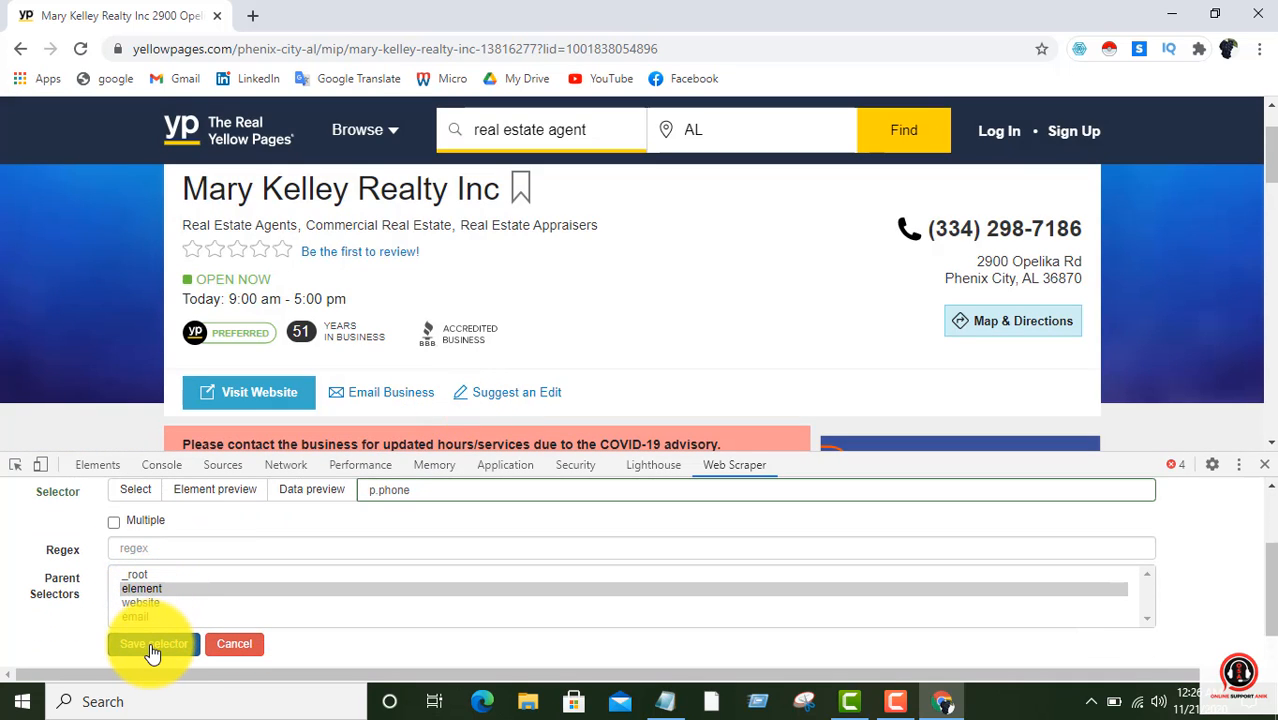
click(152, 645)
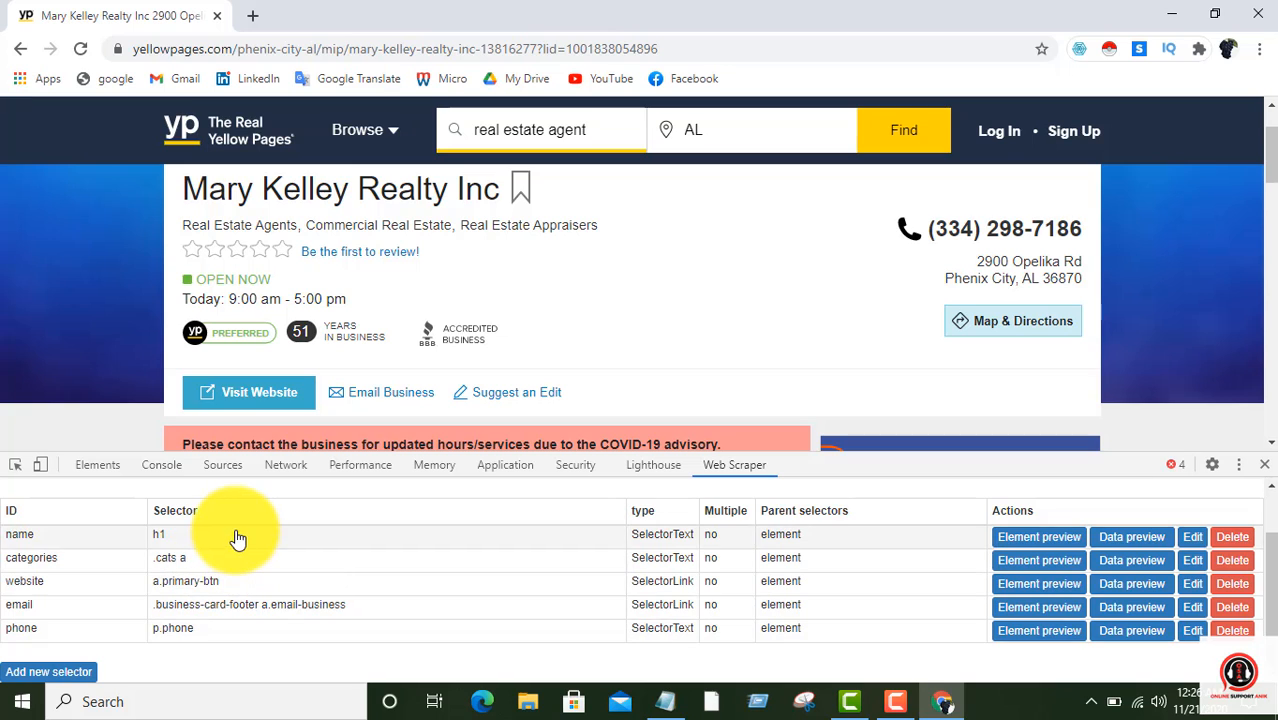
Add a new selector under "element" with the id "location" and the type Text
click(665, 701)
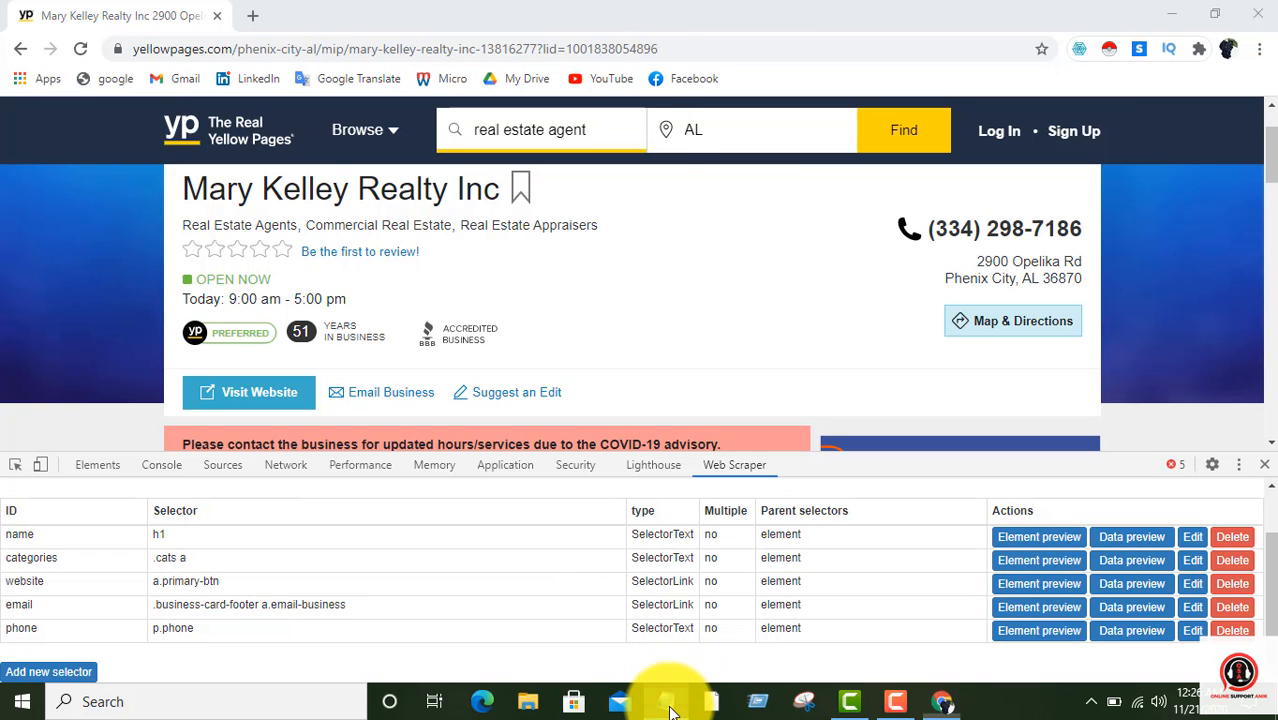
click(668, 704)
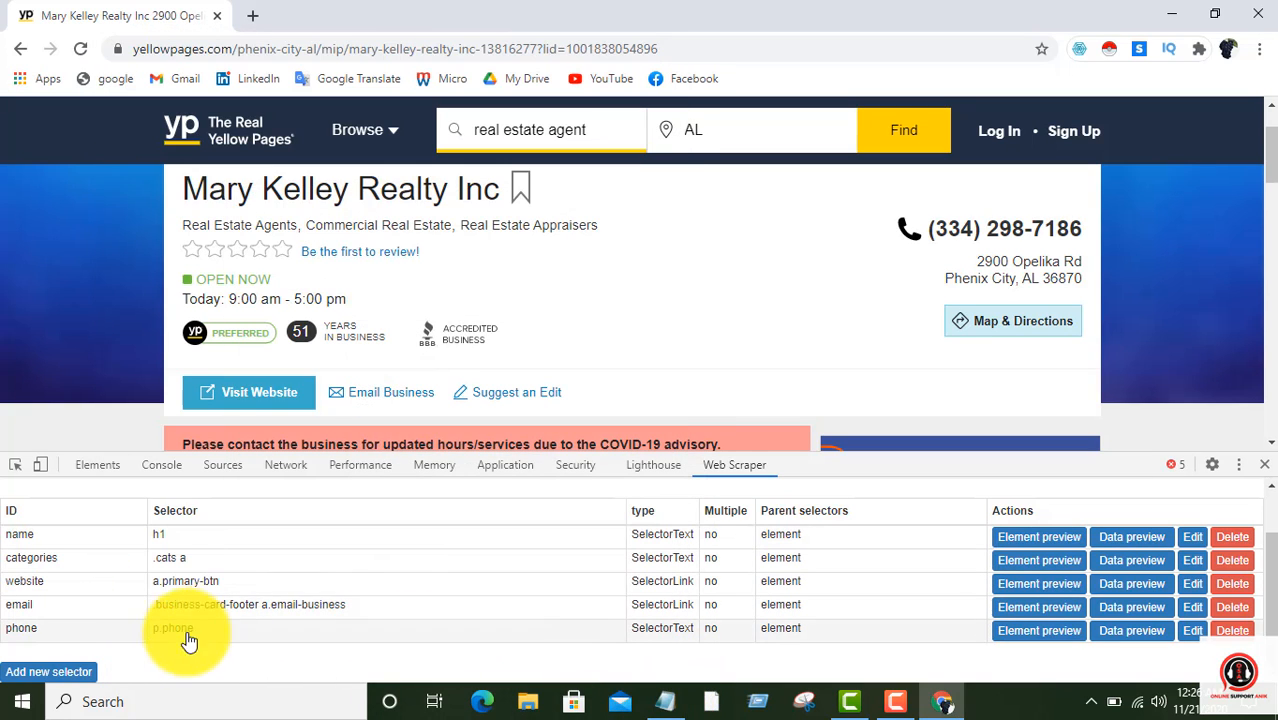
click(68, 673)
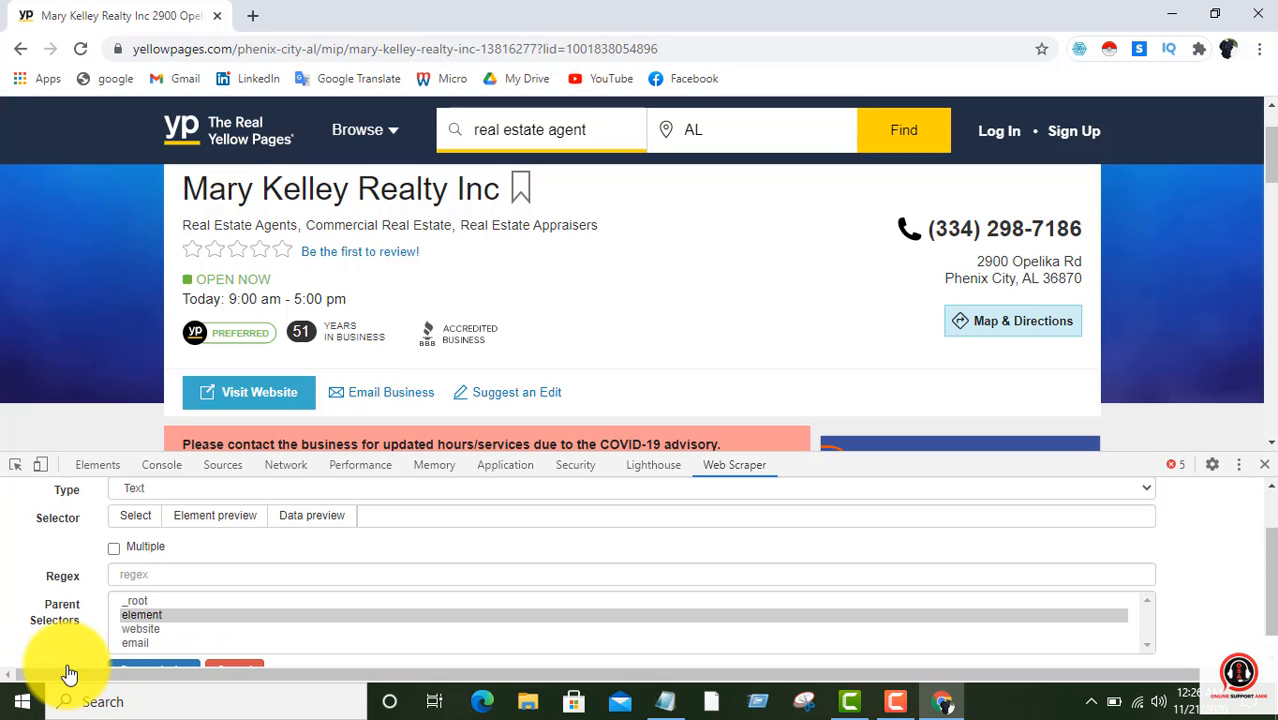
scroll(145, 522, up, 2)
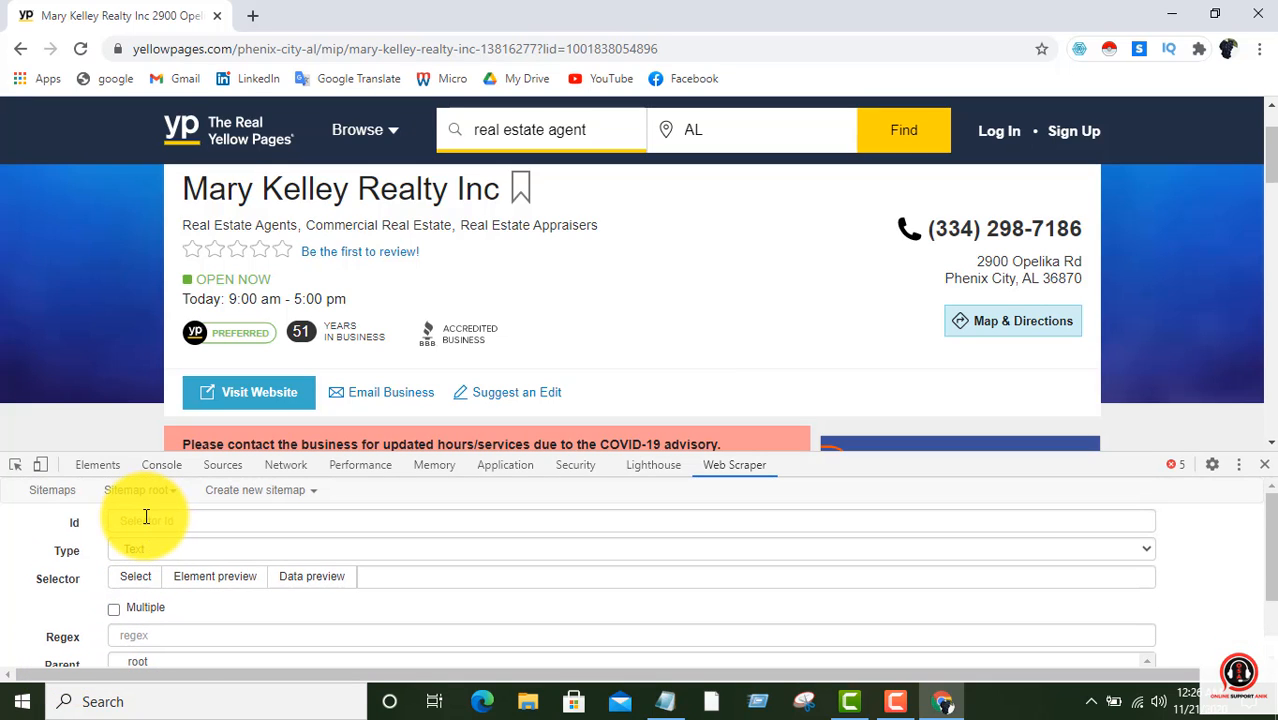
click(145, 517)
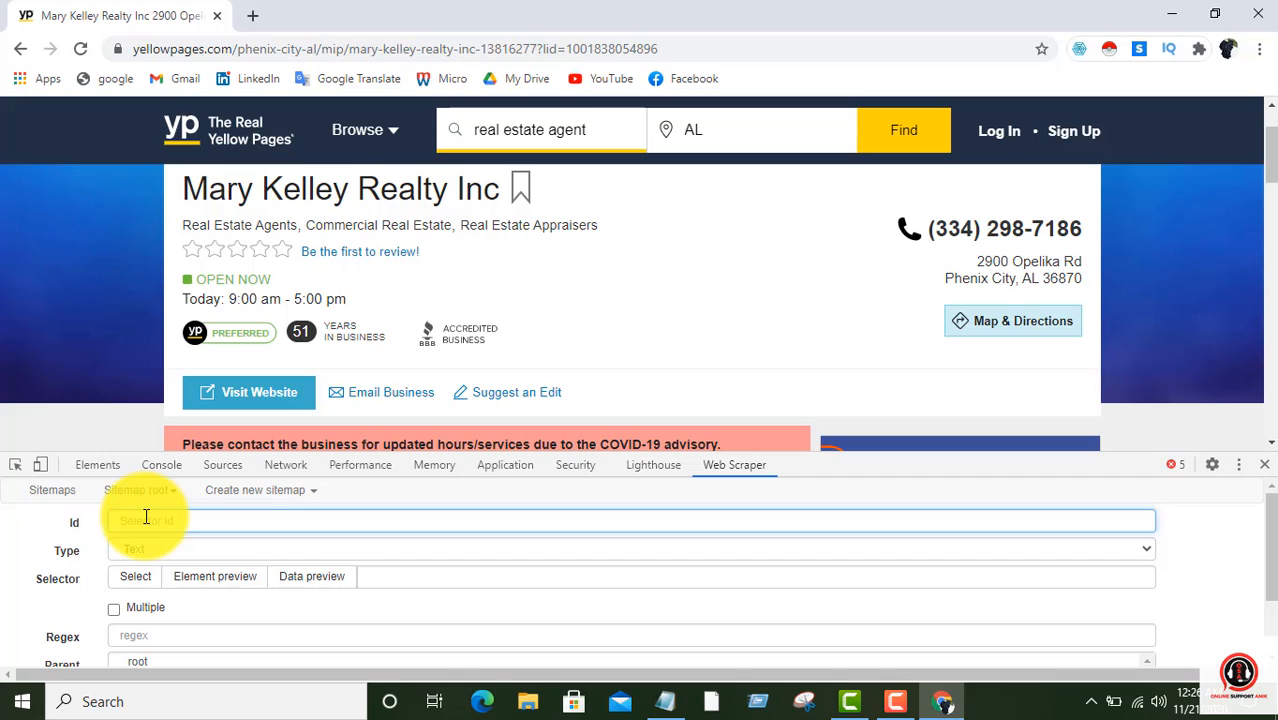
text(location)
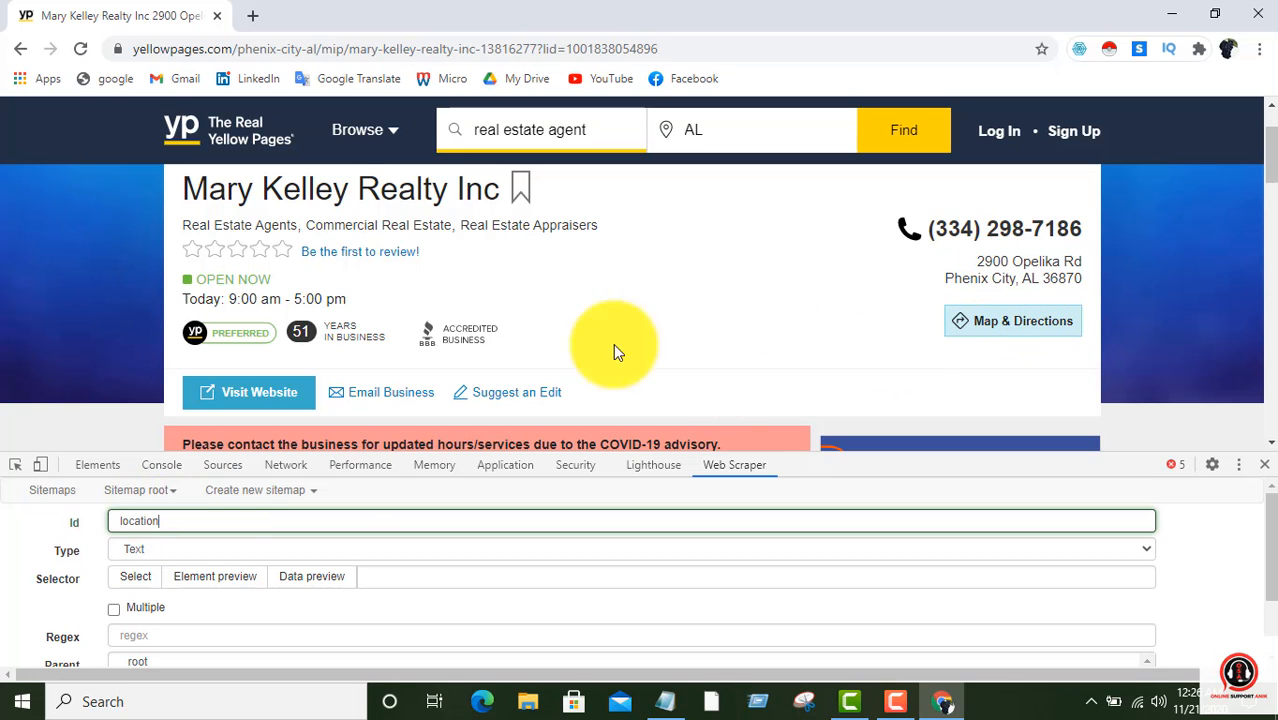
click(137, 553)
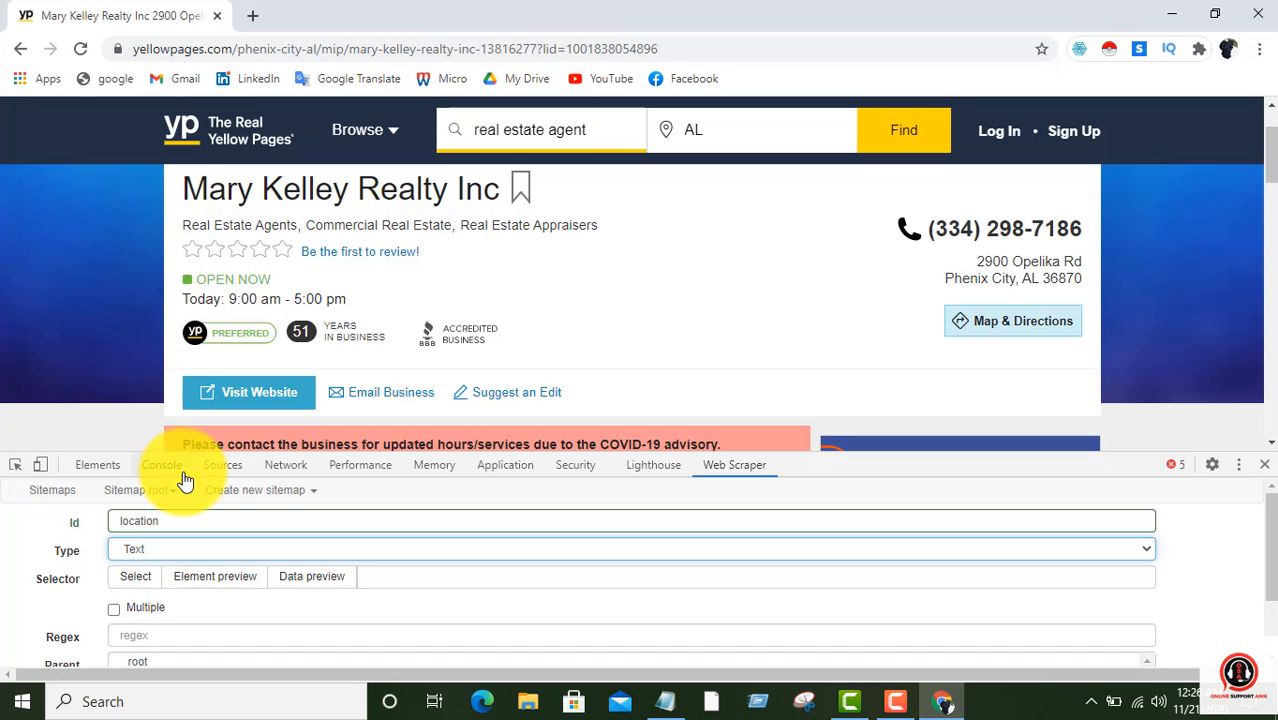
Pick both business address lines as the "location" selector's target (.address span, h2.address) and save the selector
click(130, 578)
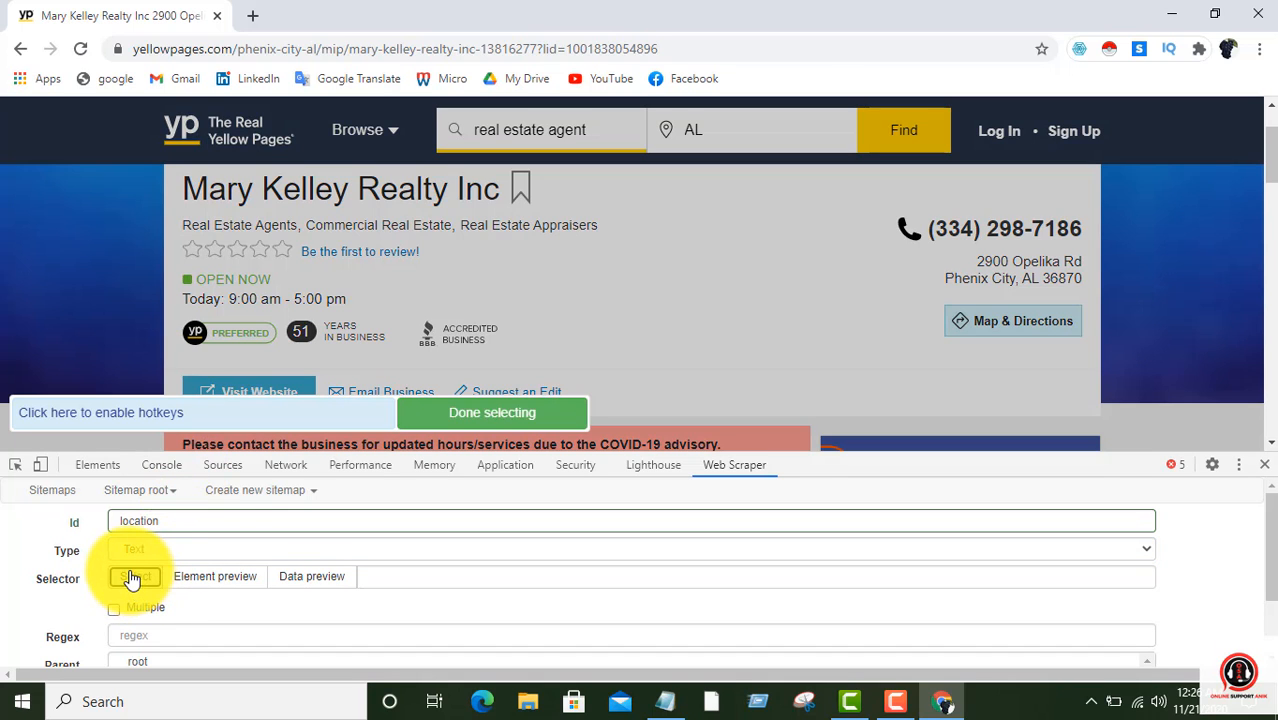
click(1019, 270)
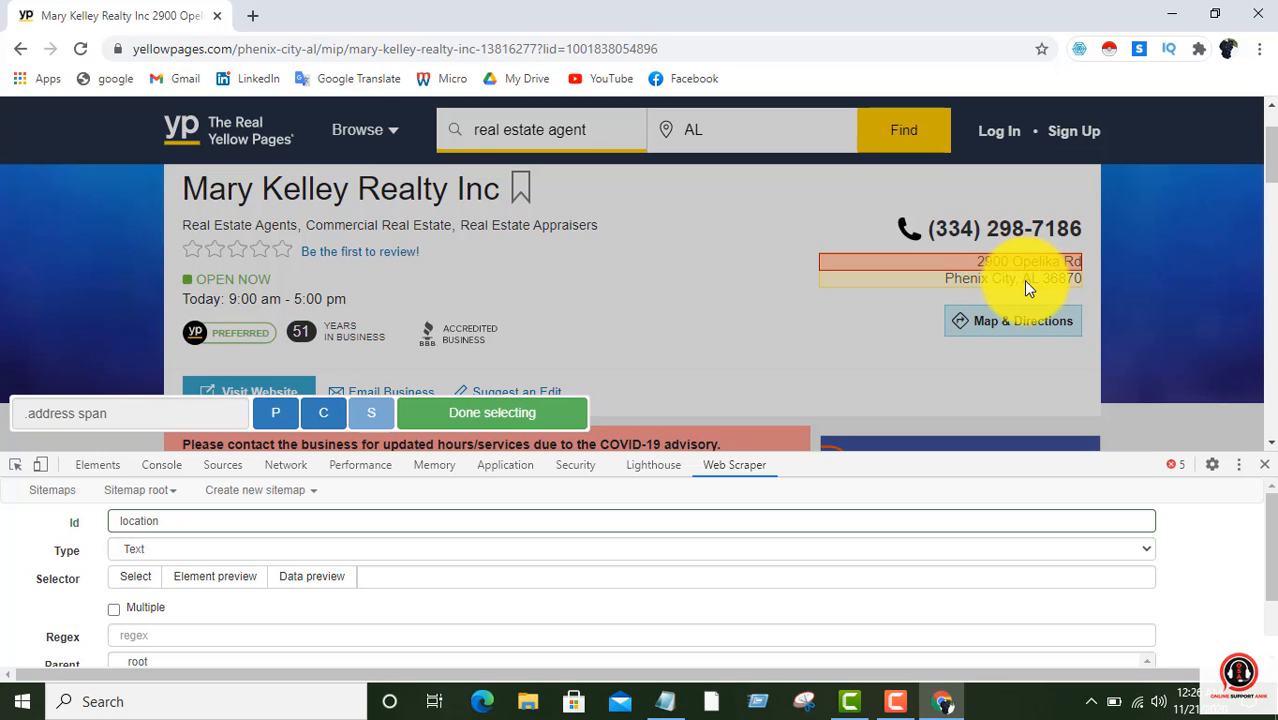
click(1023, 280)
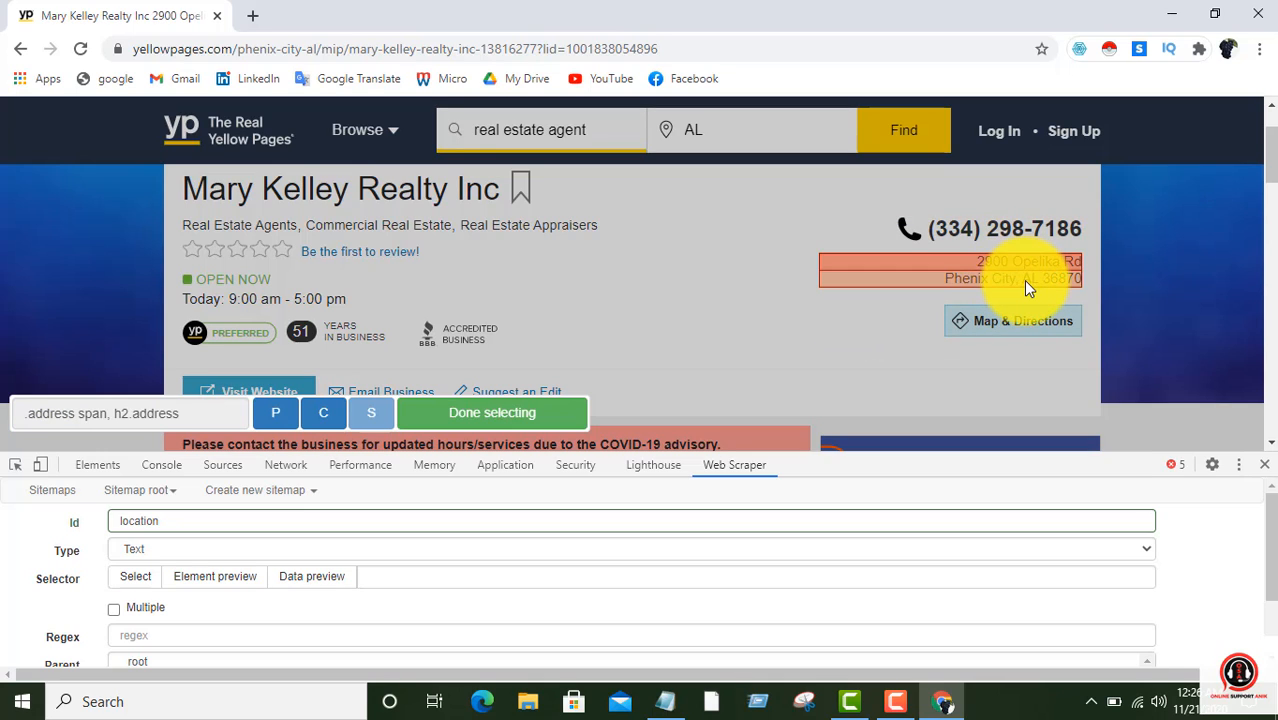
click(478, 418)
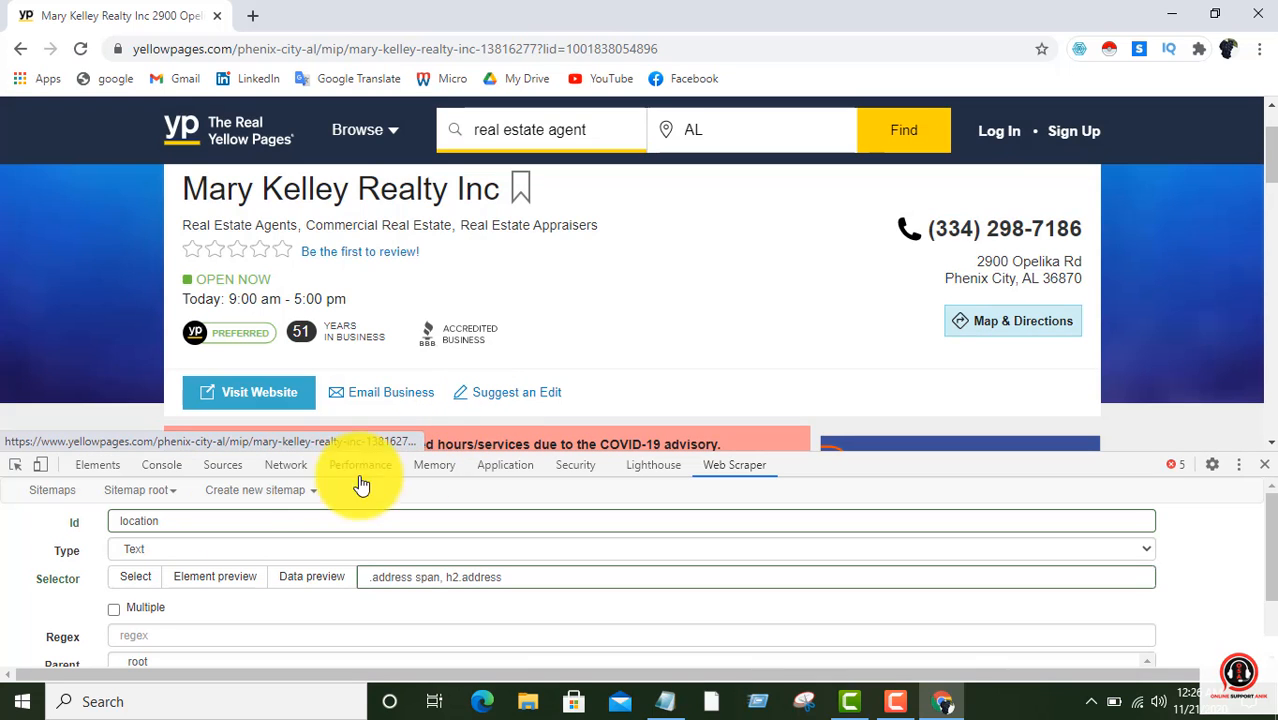
scroll(176, 558, down, 1)
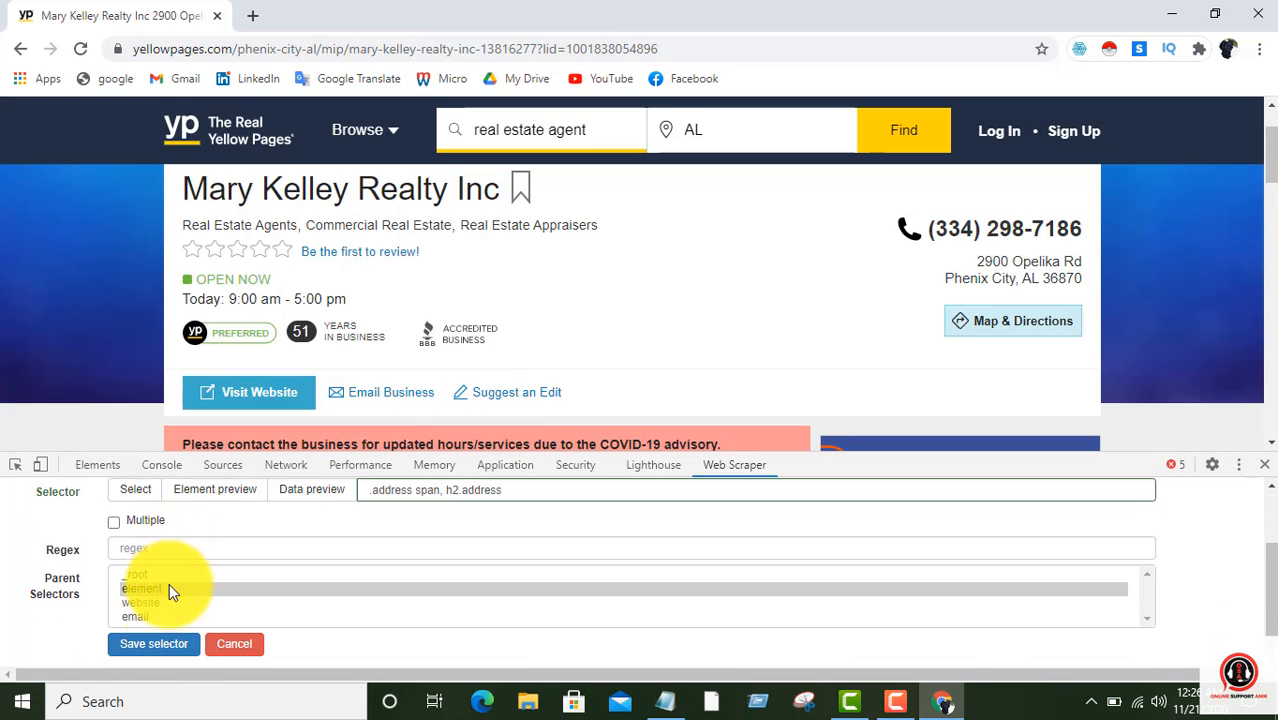
click(151, 646)
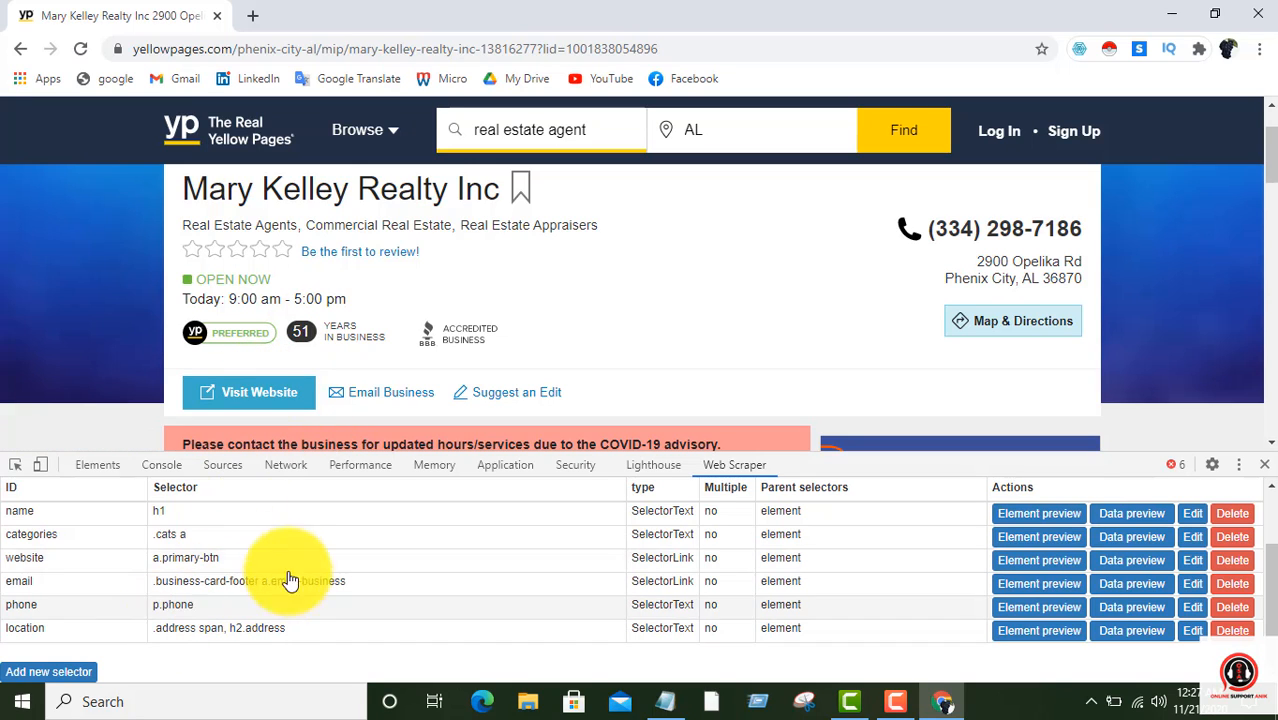
Open the sitemap's selector graph and expand the _root and element nodes to review the child selectors
scroll(307, 585, up, 2)
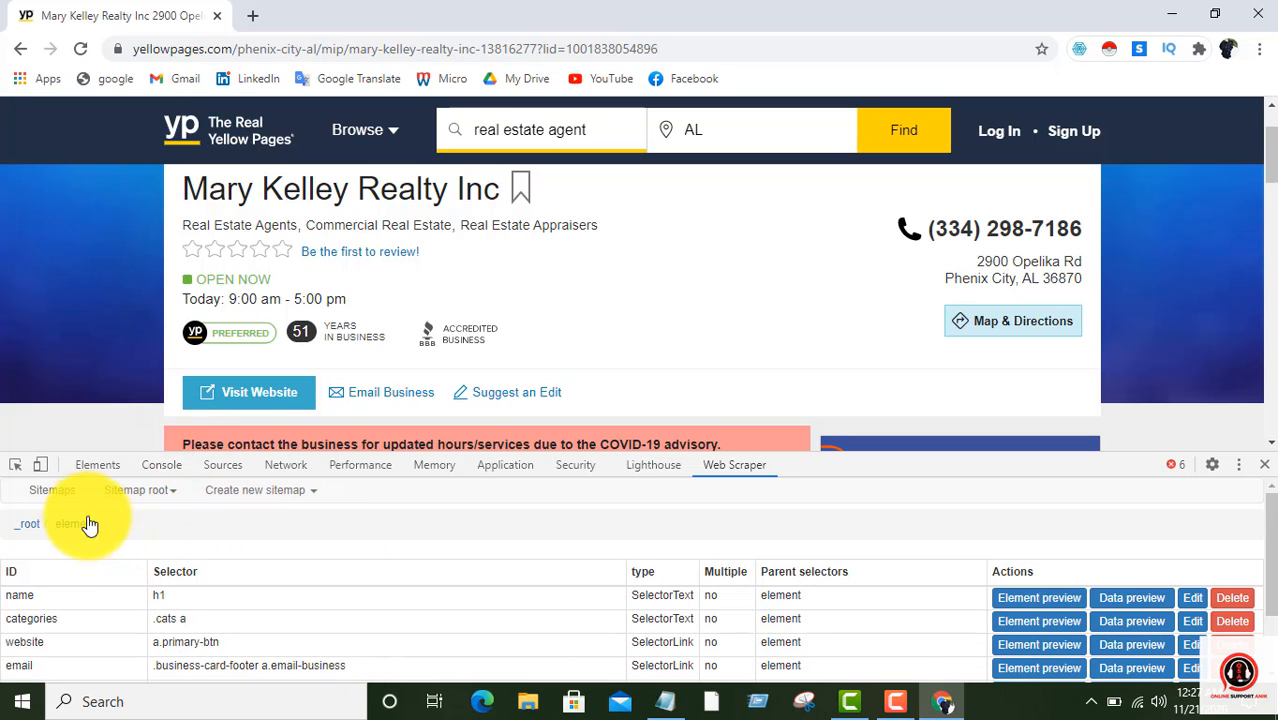
click(162, 499)
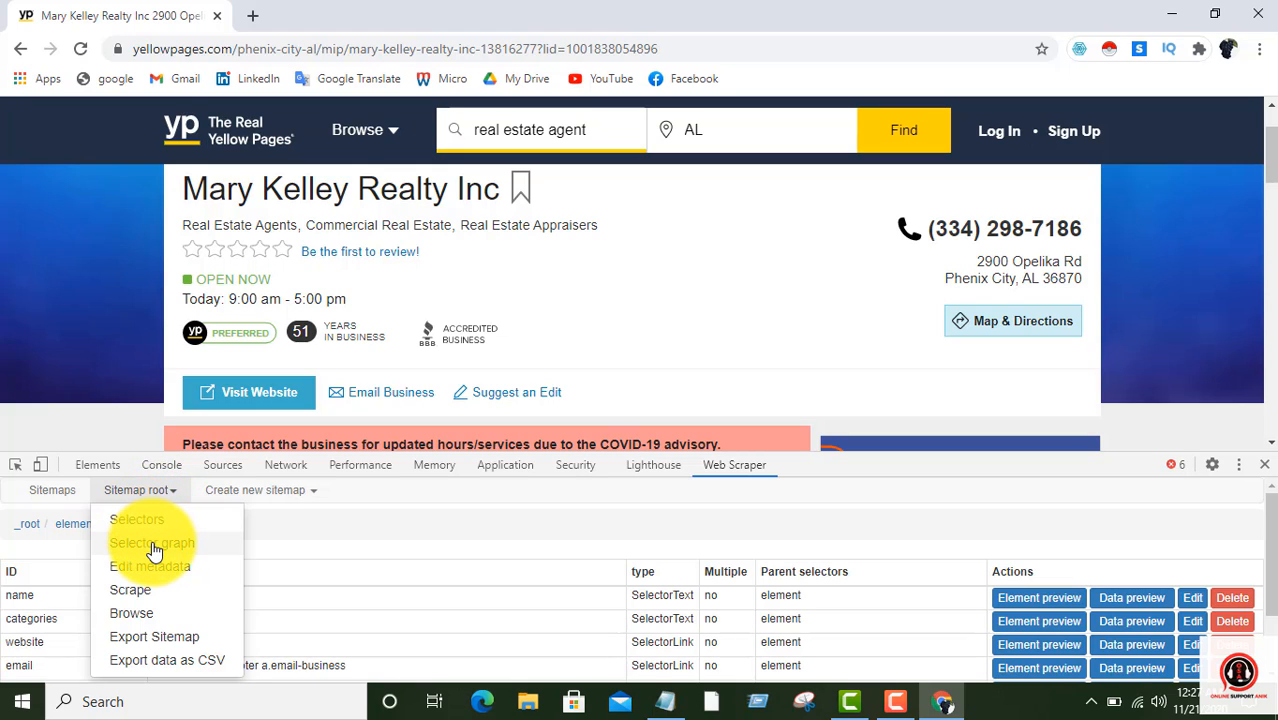
click(153, 545)
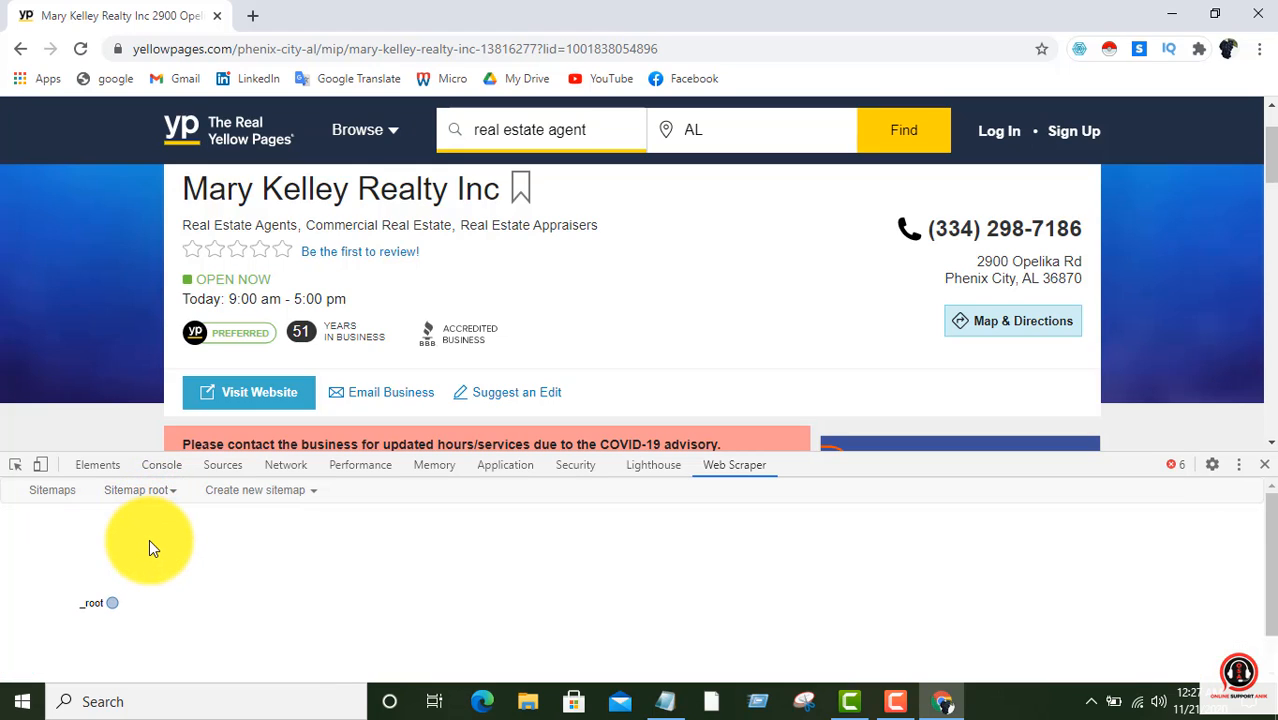
click(113, 606)
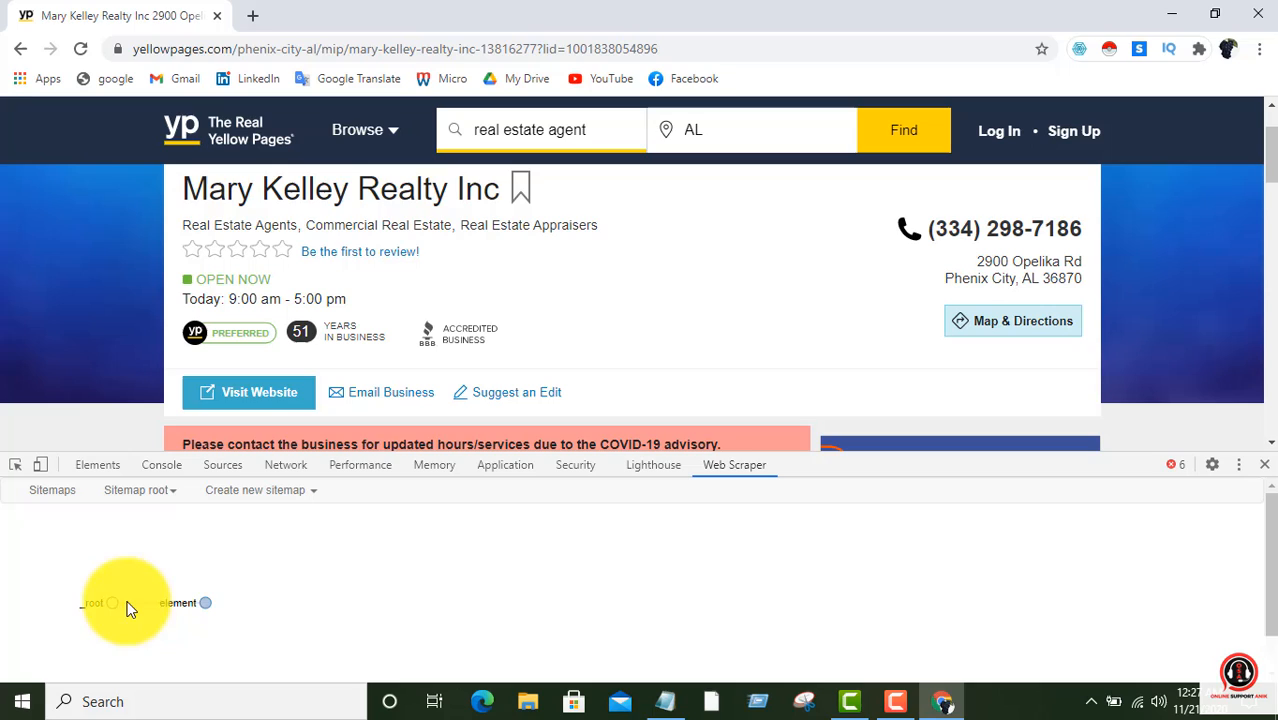
click(205, 607)
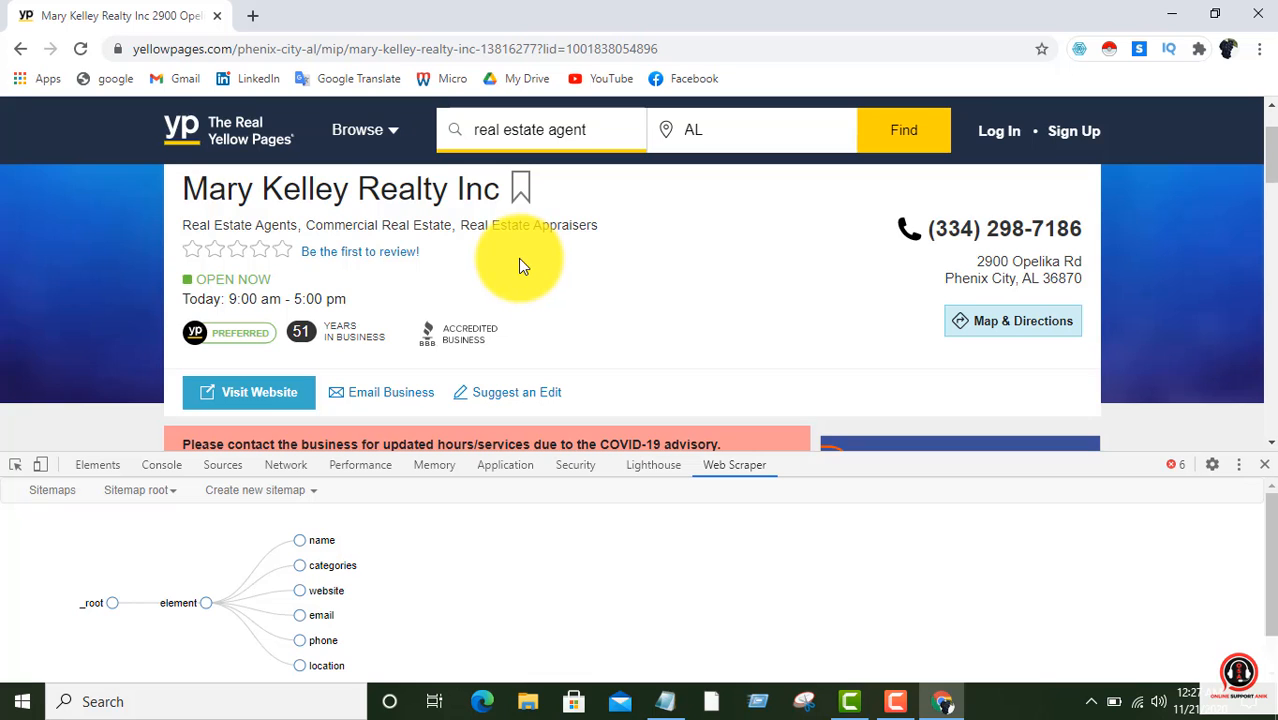
scroll(512, 270, down, 2)
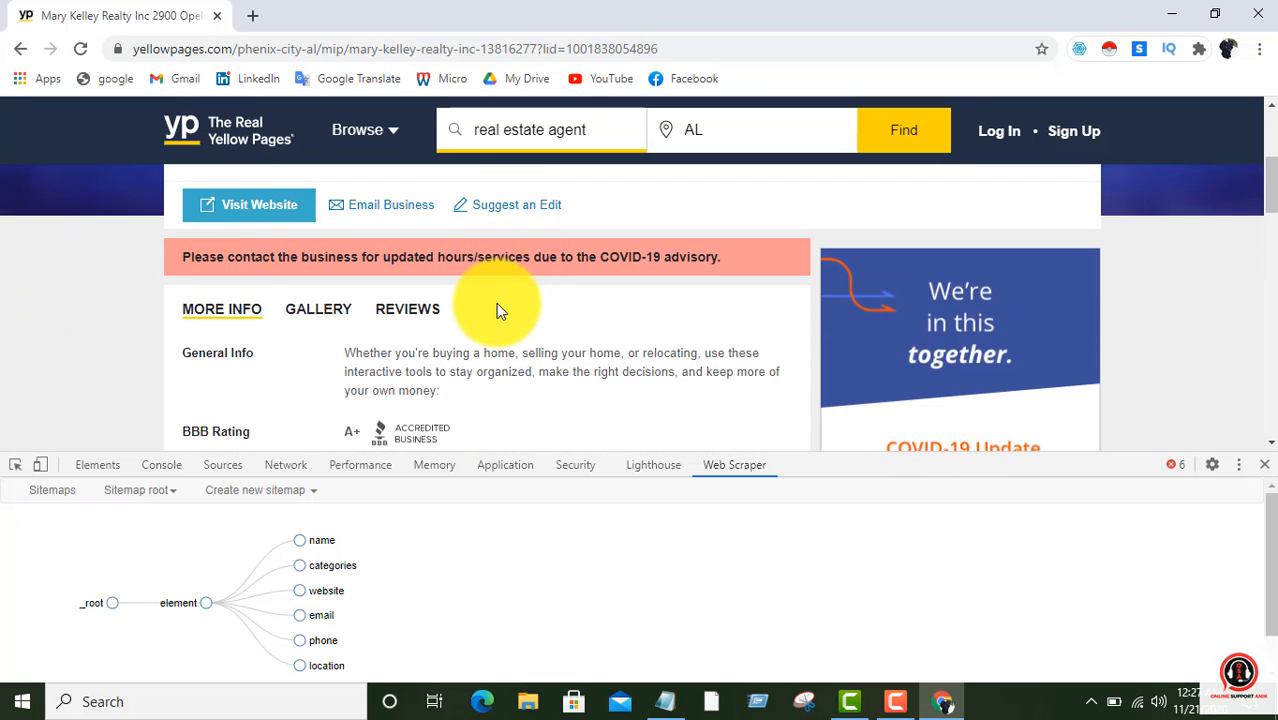
scroll(496, 306, up, 3)
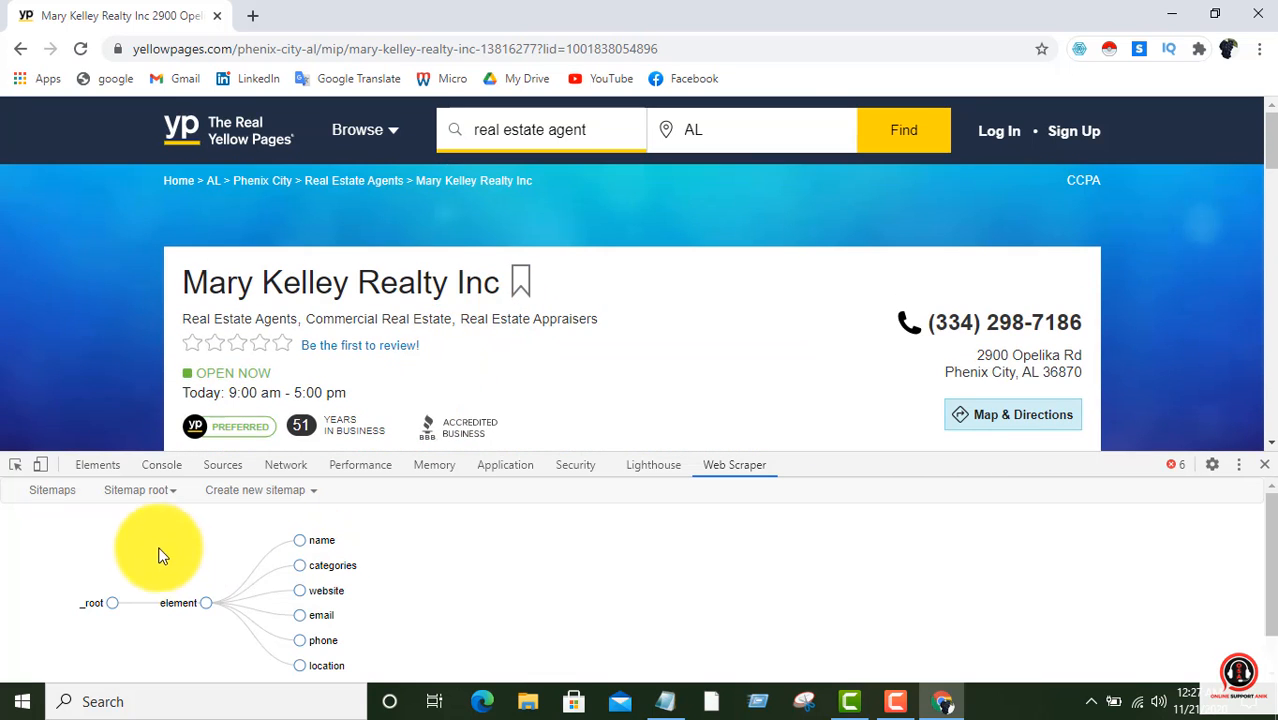
Start scraping the root sitemap with a request interval and page load delay of 2000 ms each
click(176, 497)
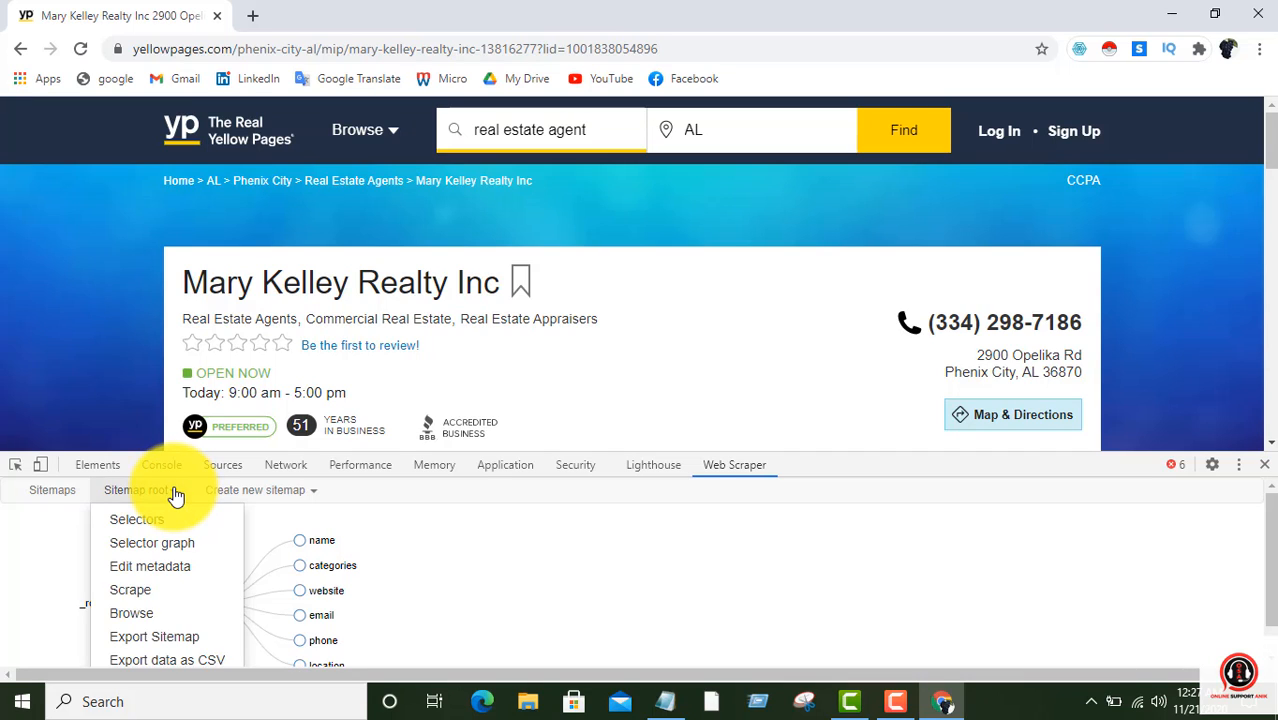
click(143, 597)
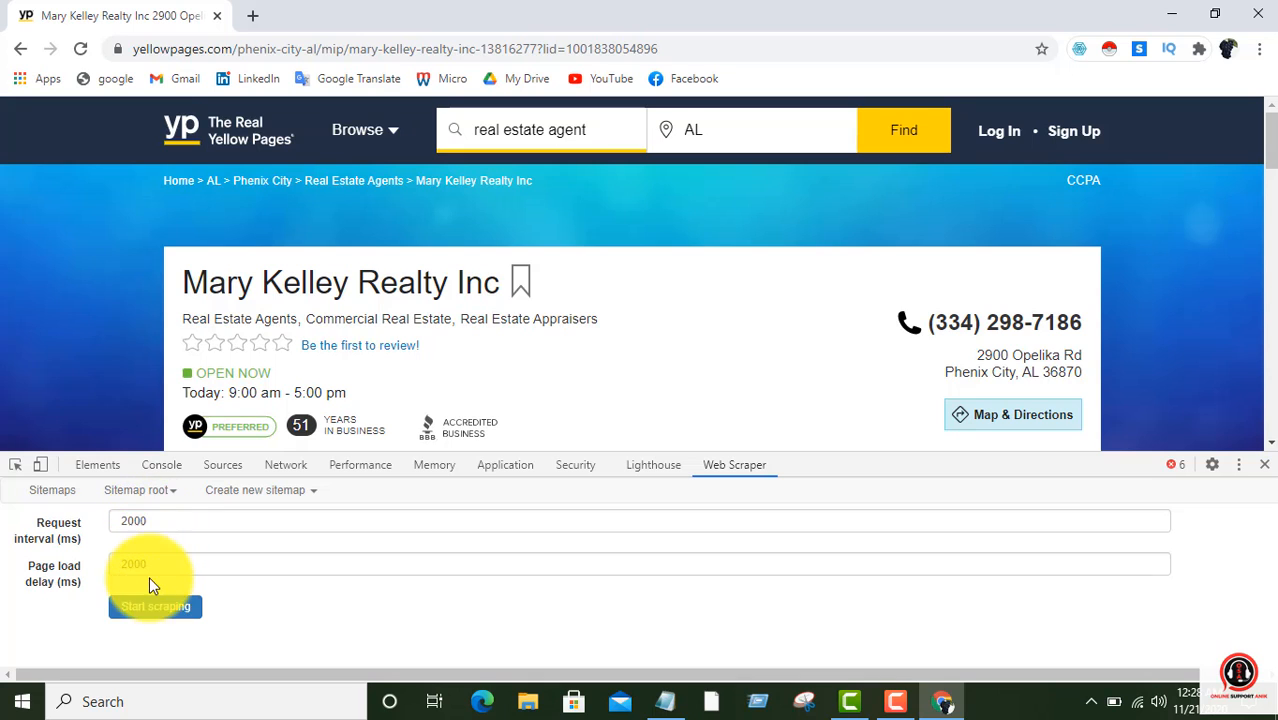
click(150, 612)
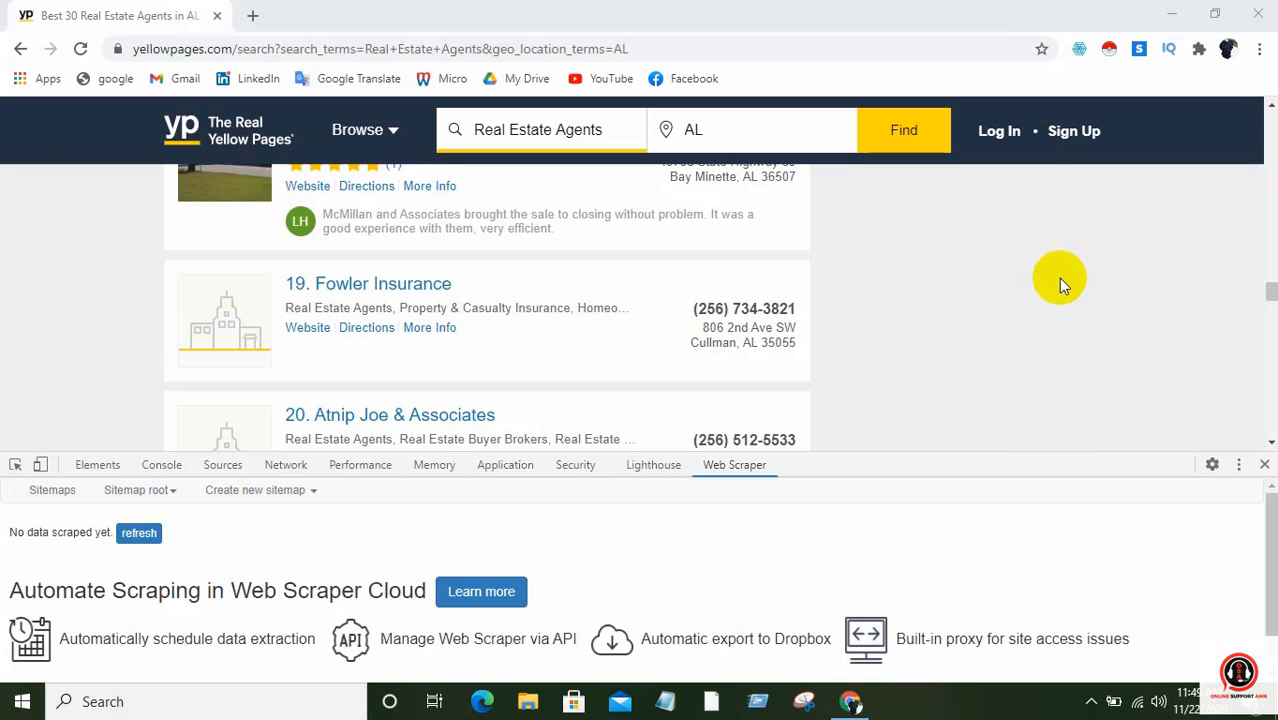
Export the scraped root sitemap data as CSV and open the downloaded file root (4).csv in Excel
click(1091, 704)
click(1091, 704)
click(156, 494)
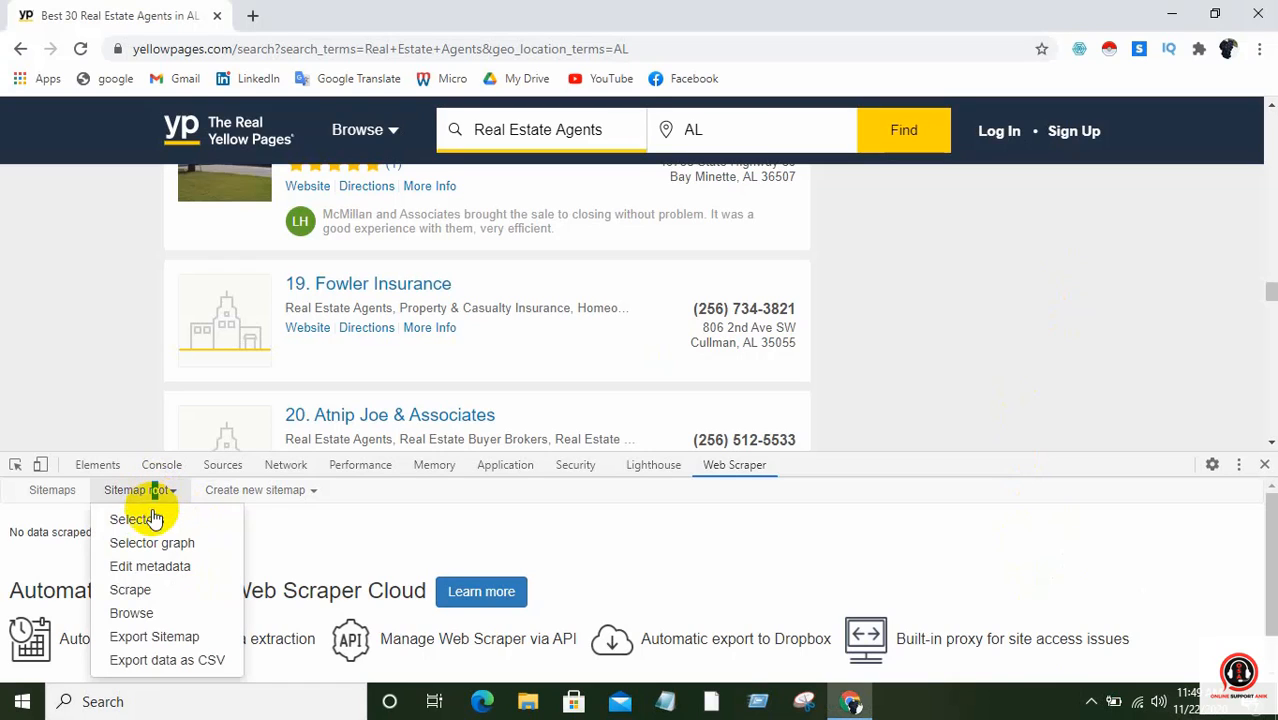
click(172, 662)
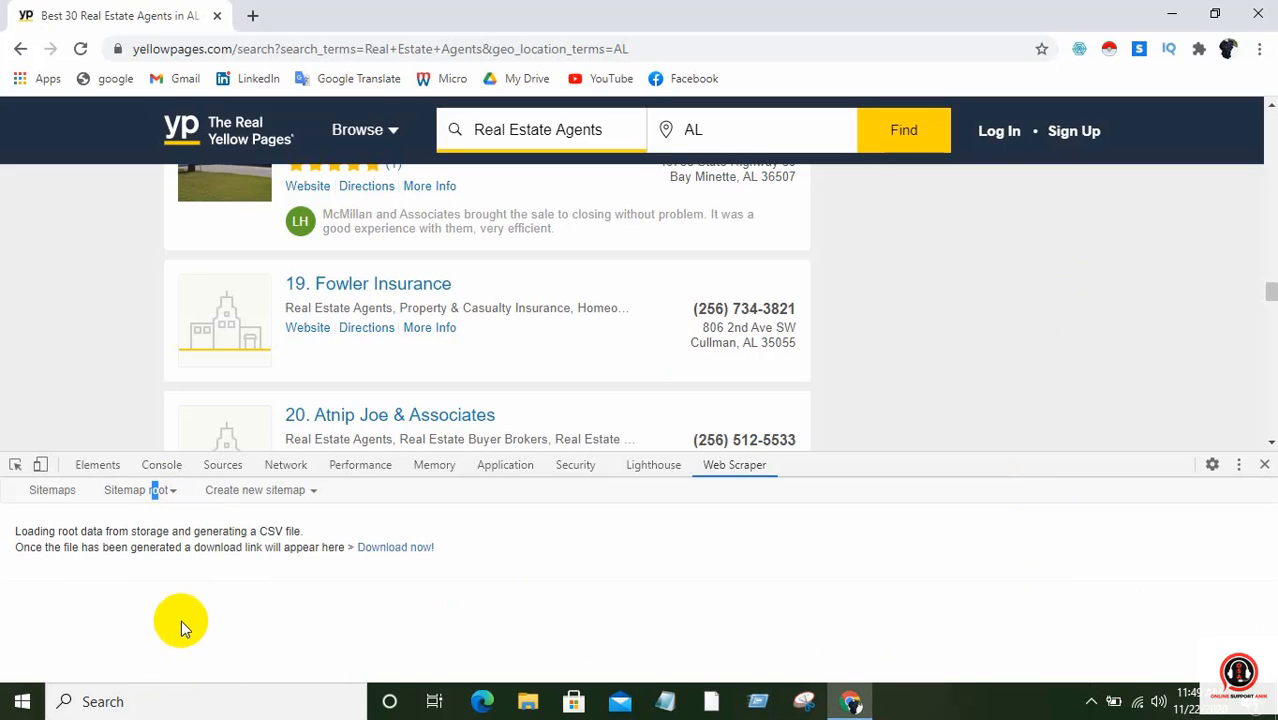
click(402, 550)
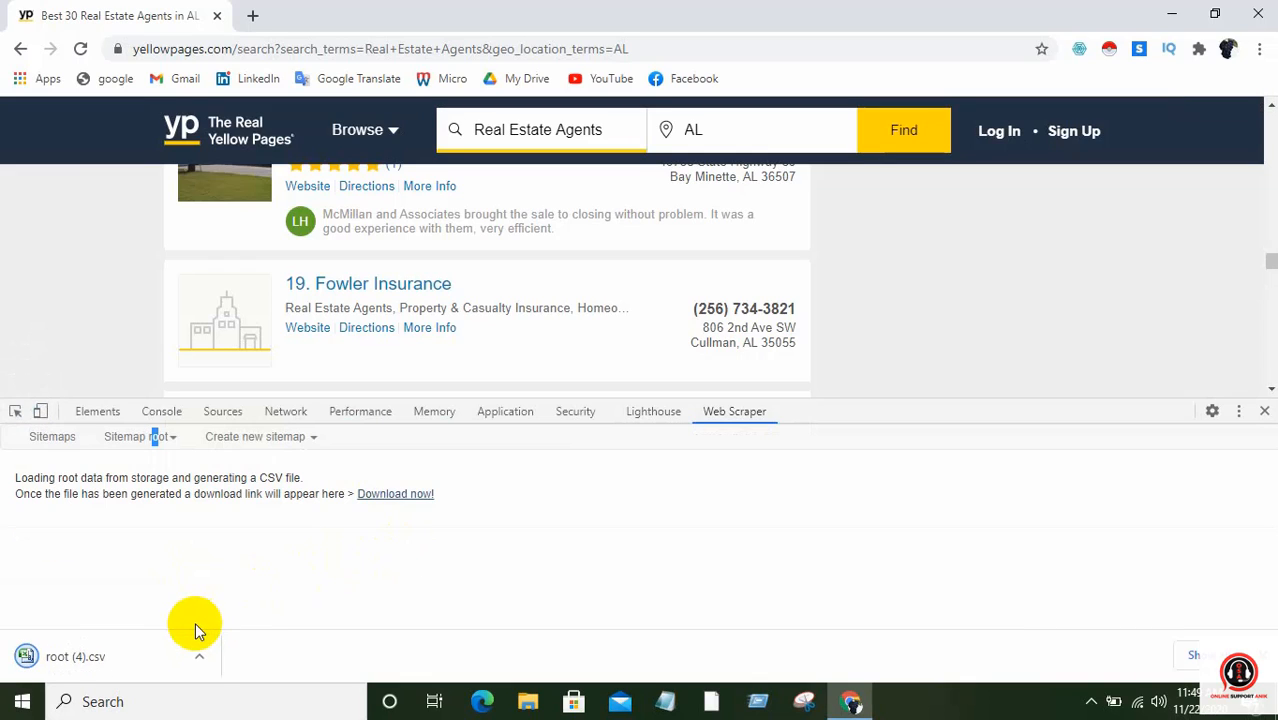
click(195, 663)
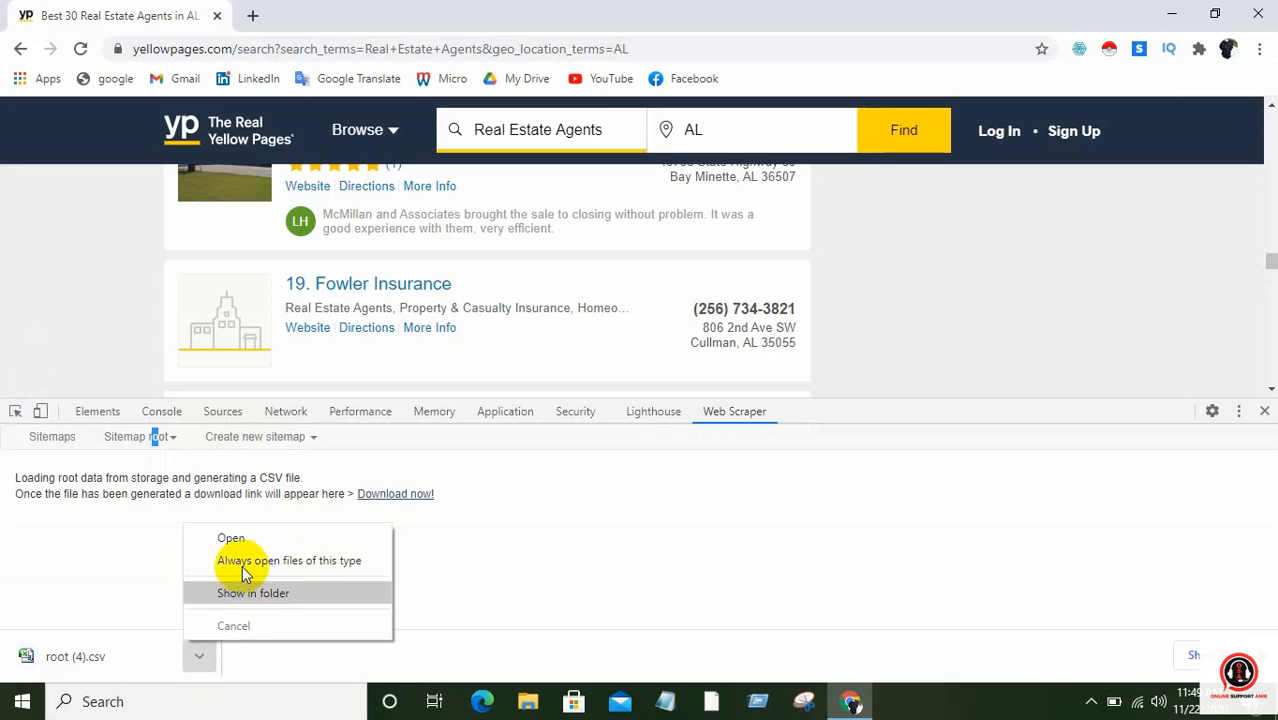
click(240, 535)
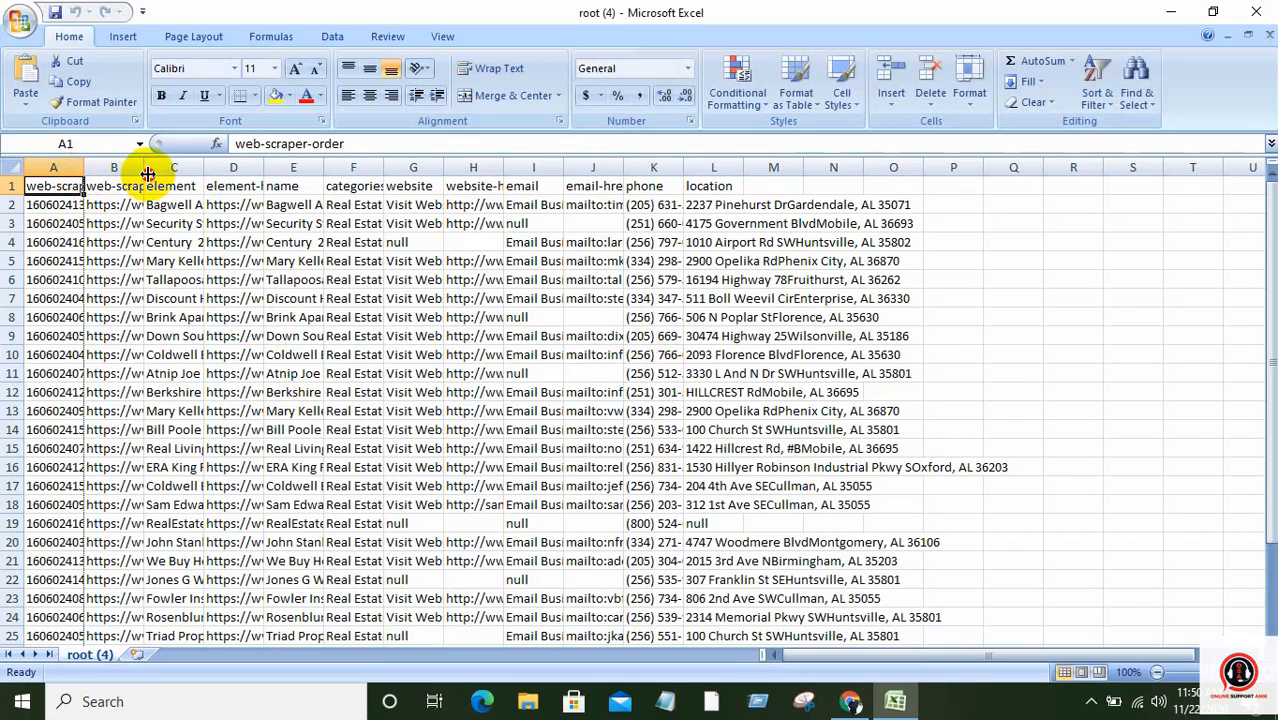
Delete the web-scraper-order and web-scraper-start-url columns from the sheet, widening each to check its content first
double_click(84, 167)
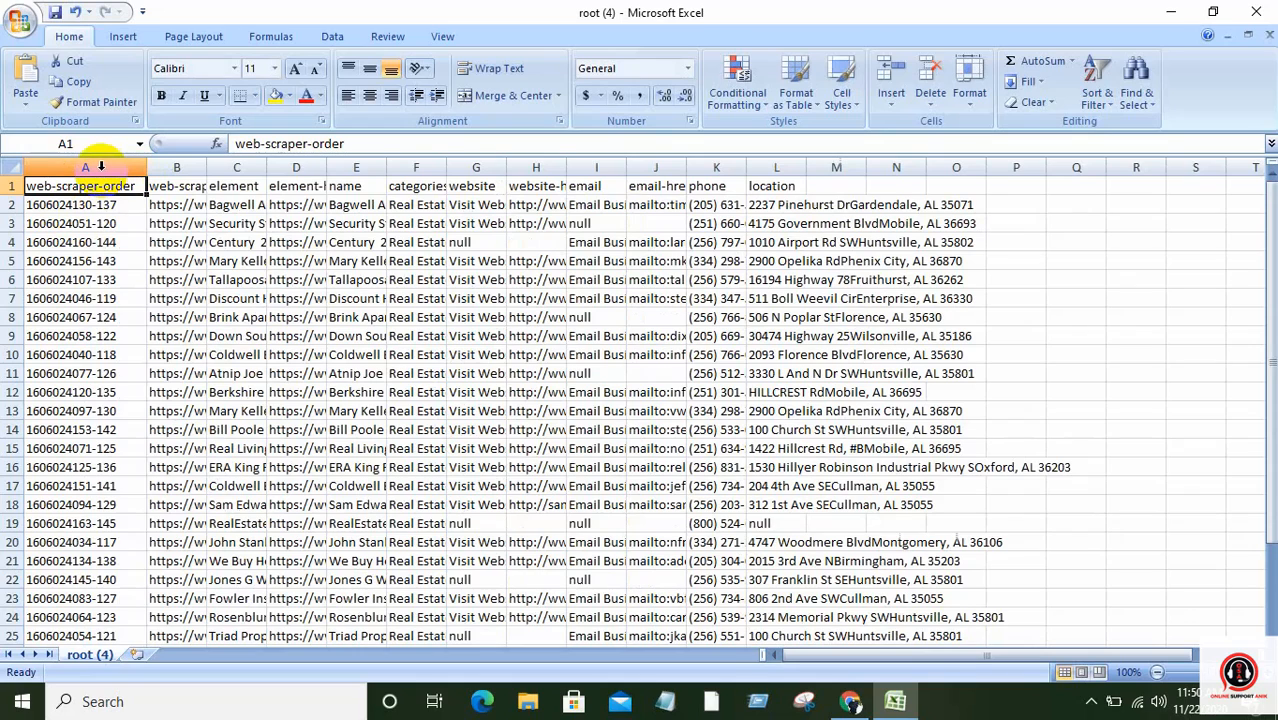
click(101, 167)
right_click(101, 167)
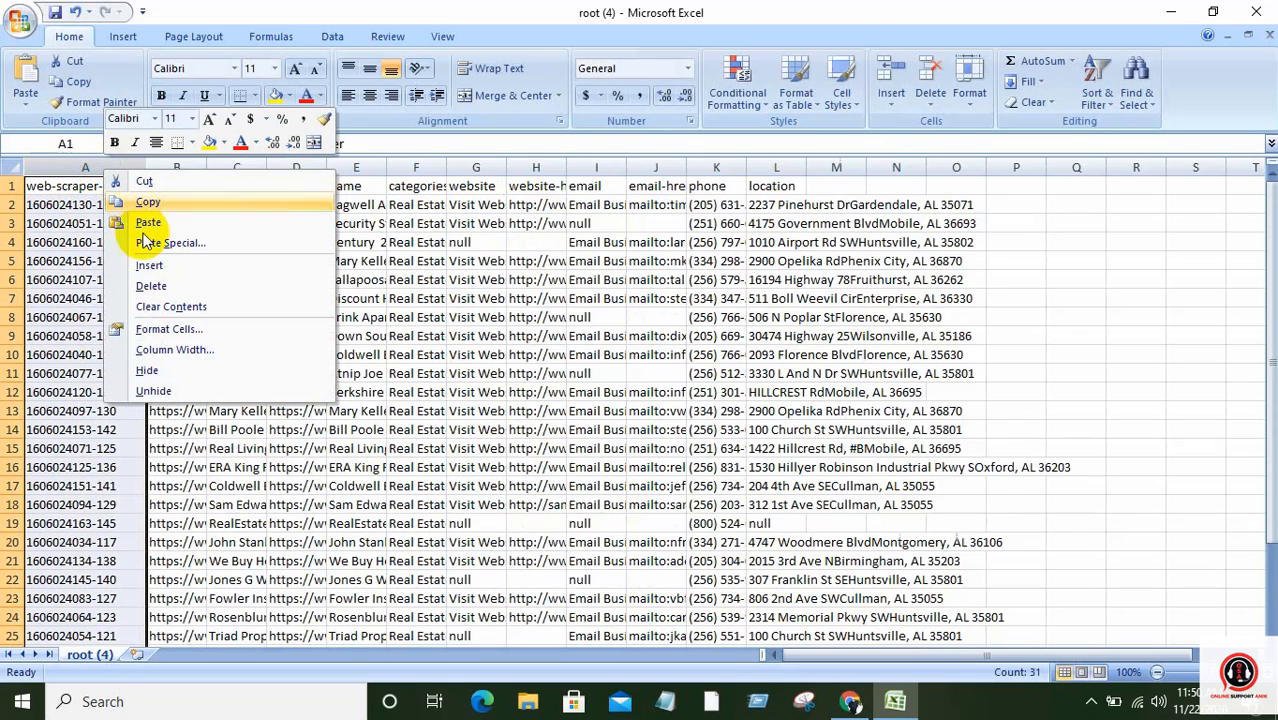
click(151, 286)
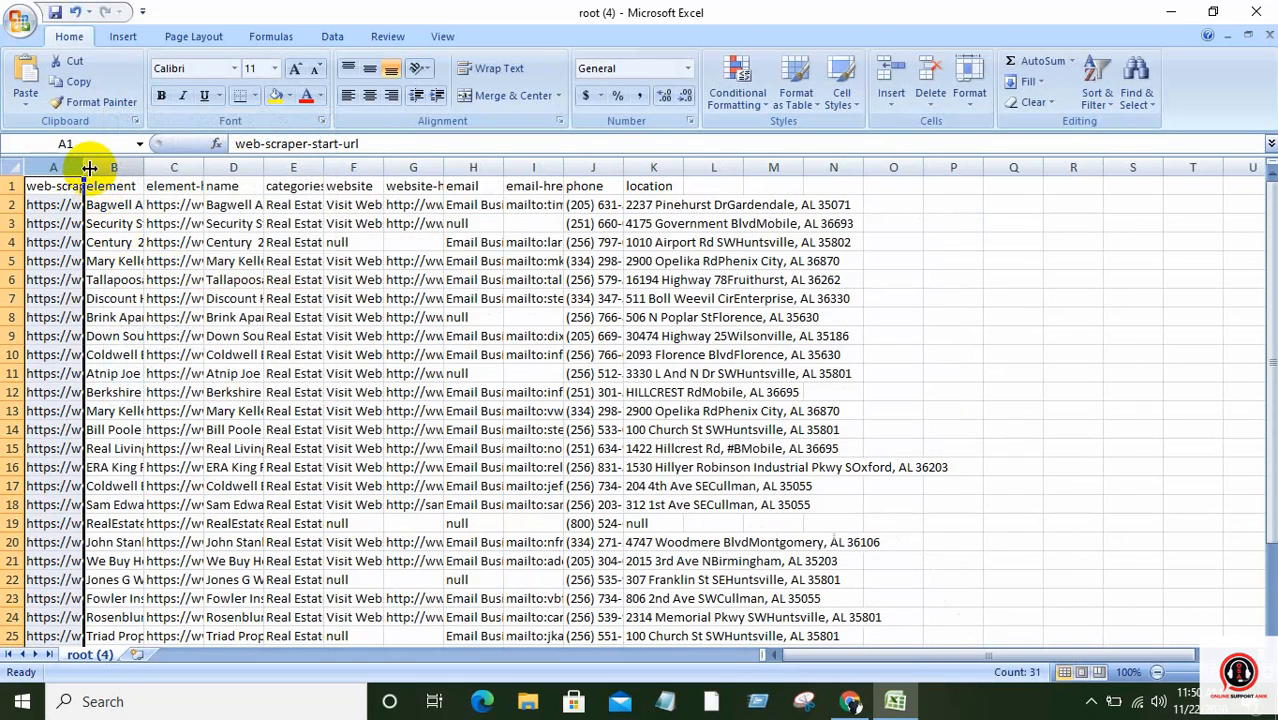
drag(86, 167, 144, 167)
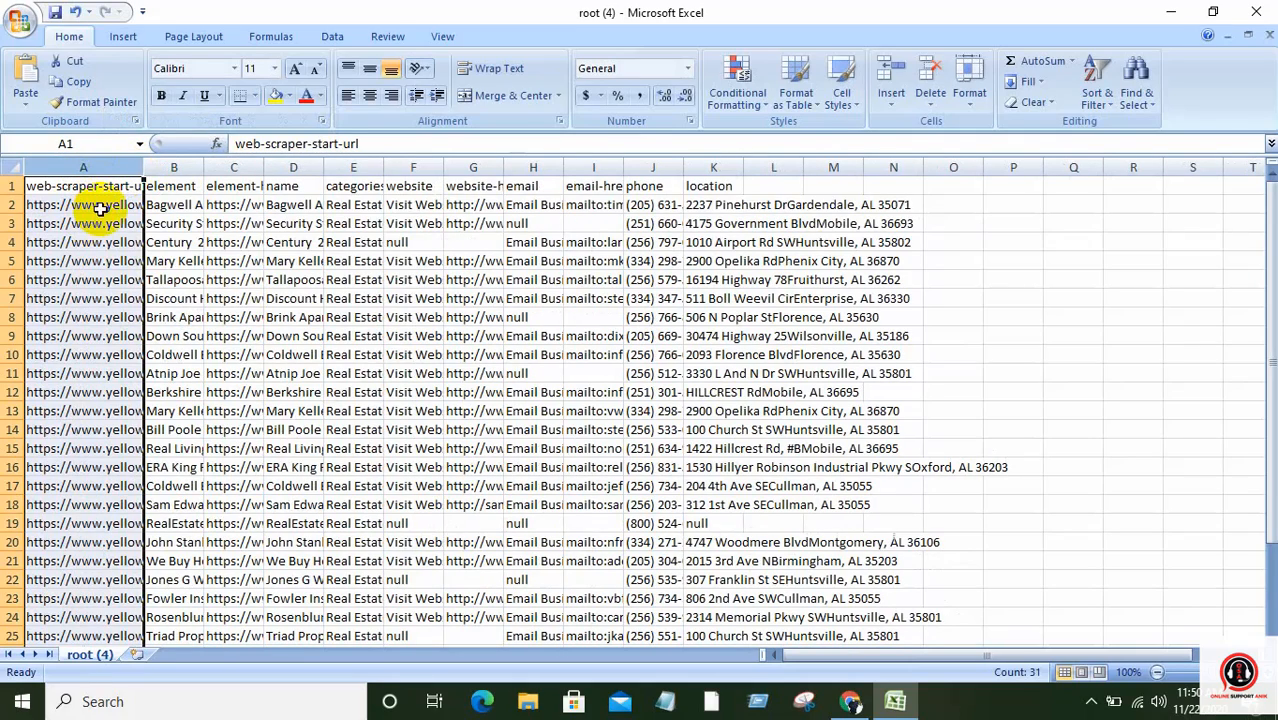
right_click(107, 170)
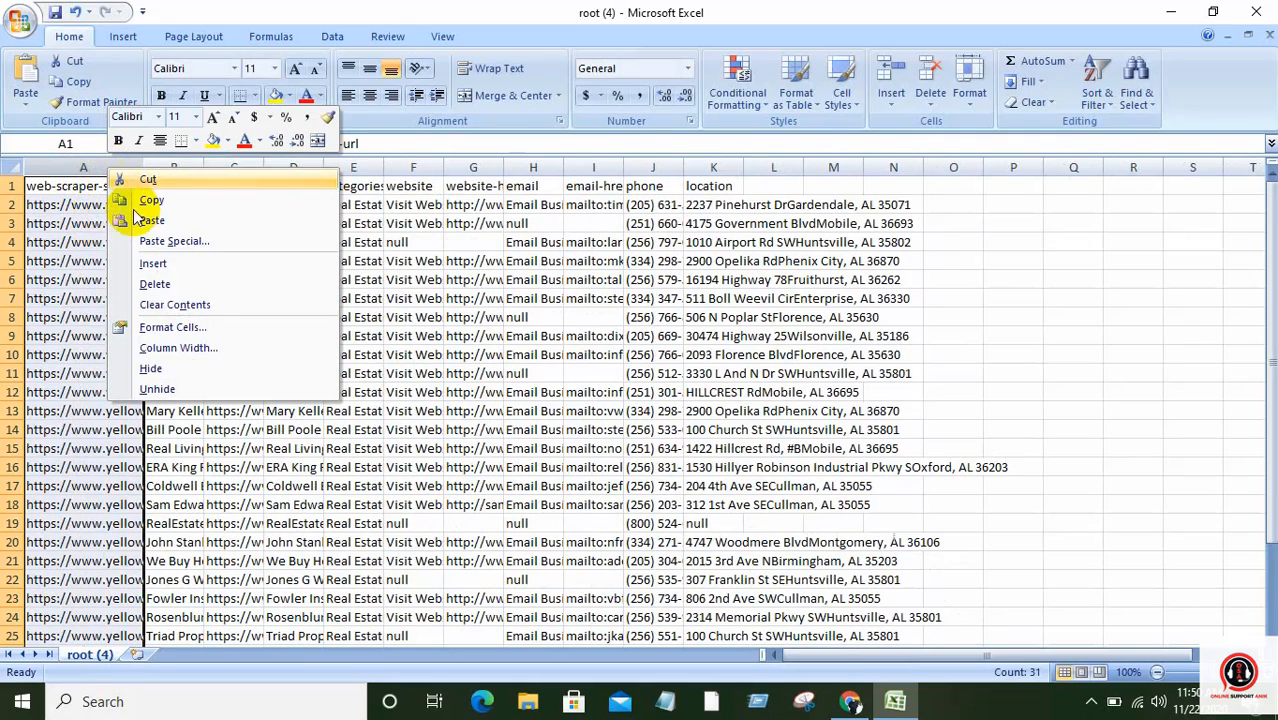
click(152, 281)
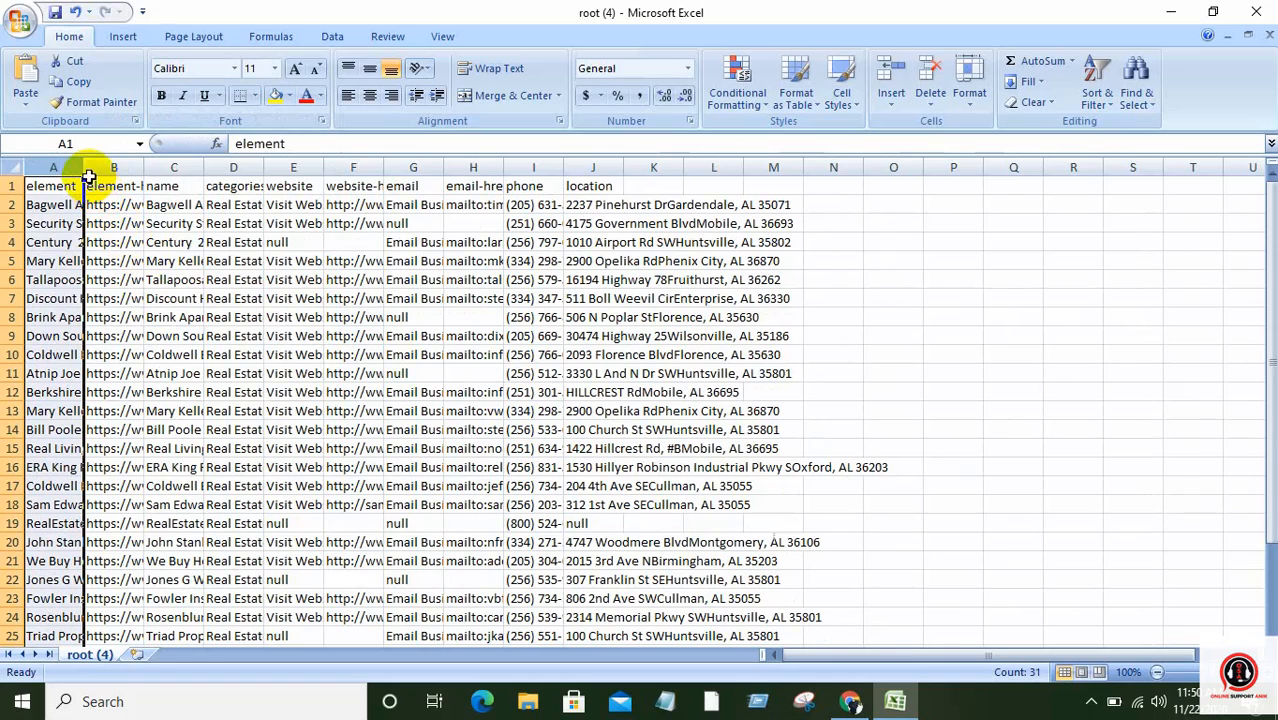
Widen the element column and rename its header to Company Name
drag(85, 168, 168, 167)
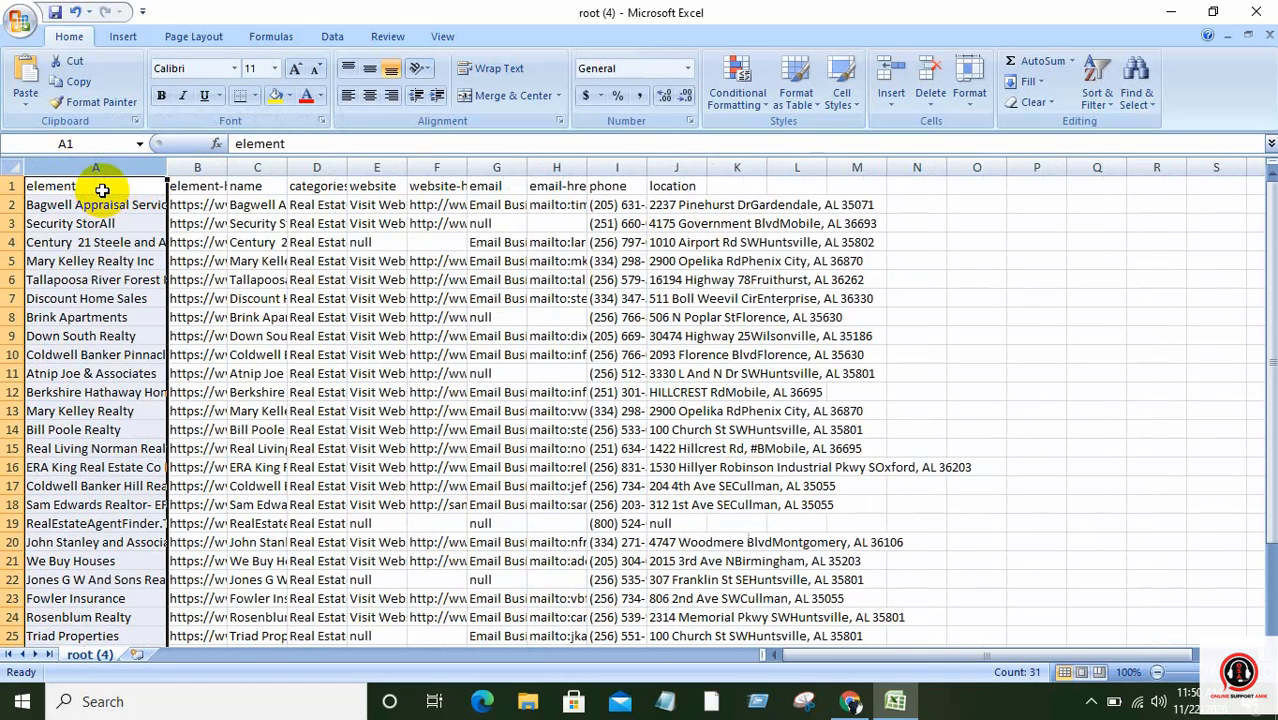
click(101, 189)
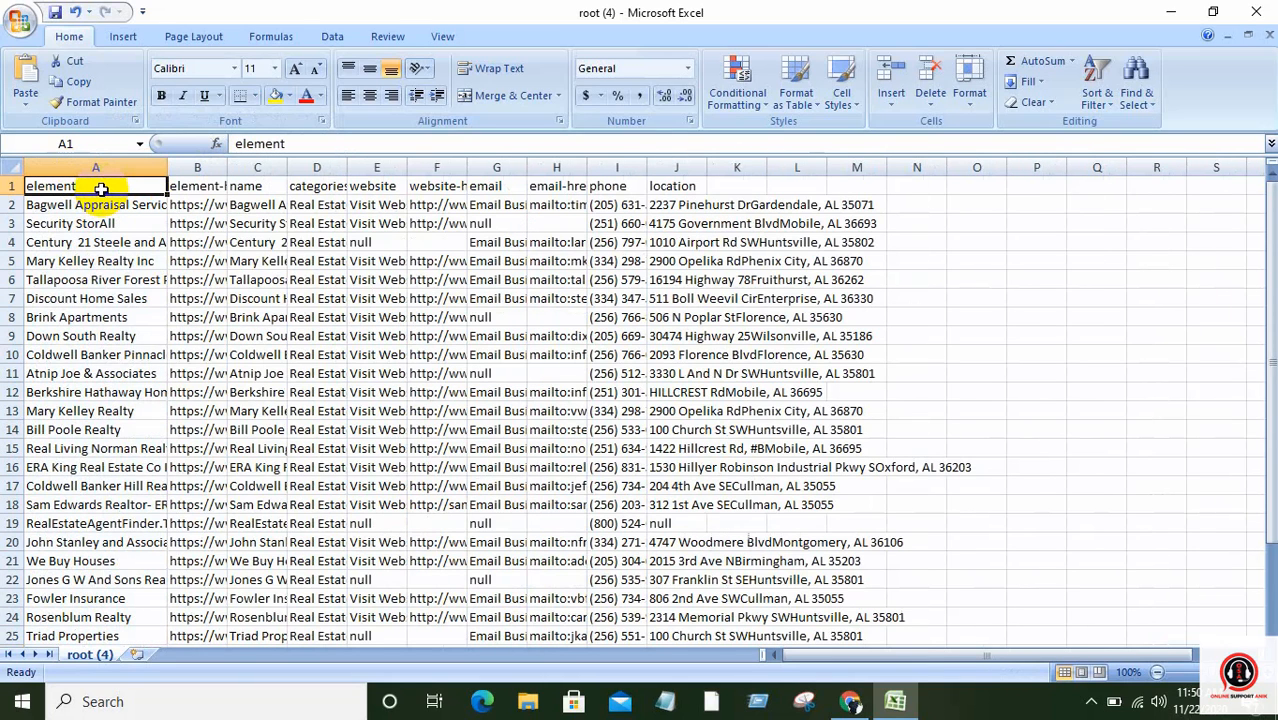
text(Company Name)
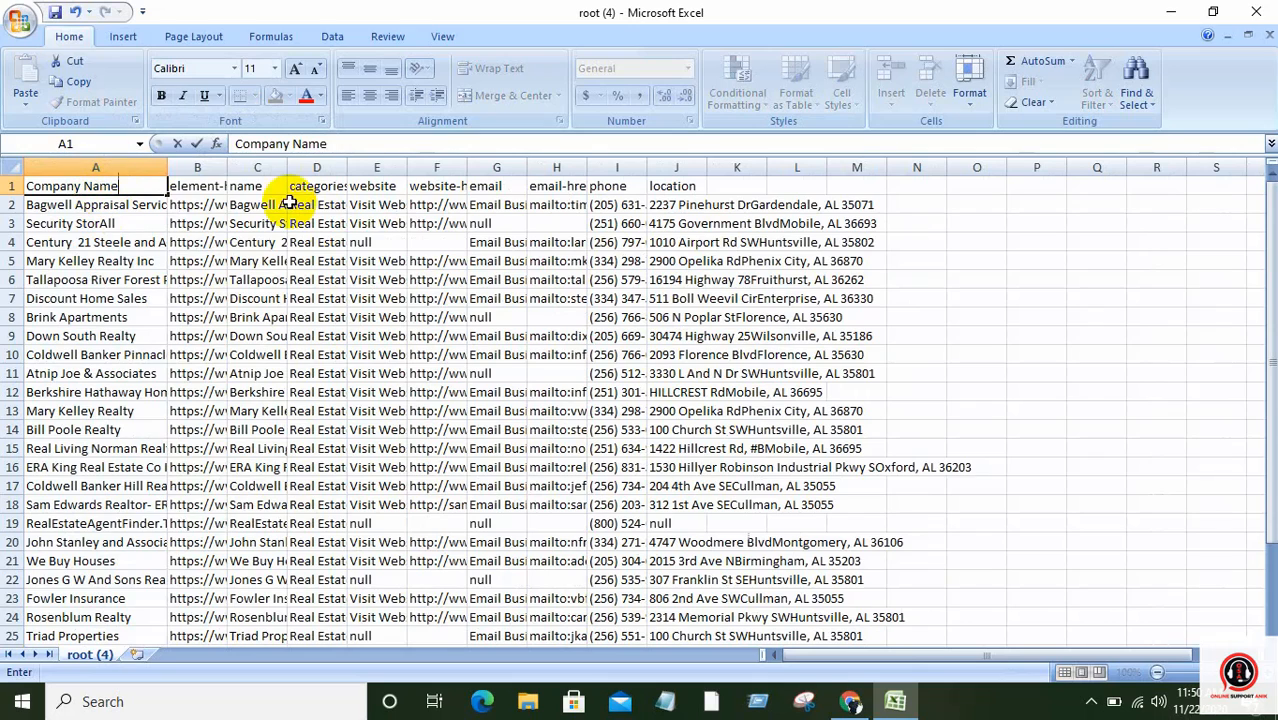
Delete the element-href column and the duplicate name column, widening each first to check its content
click(214, 167)
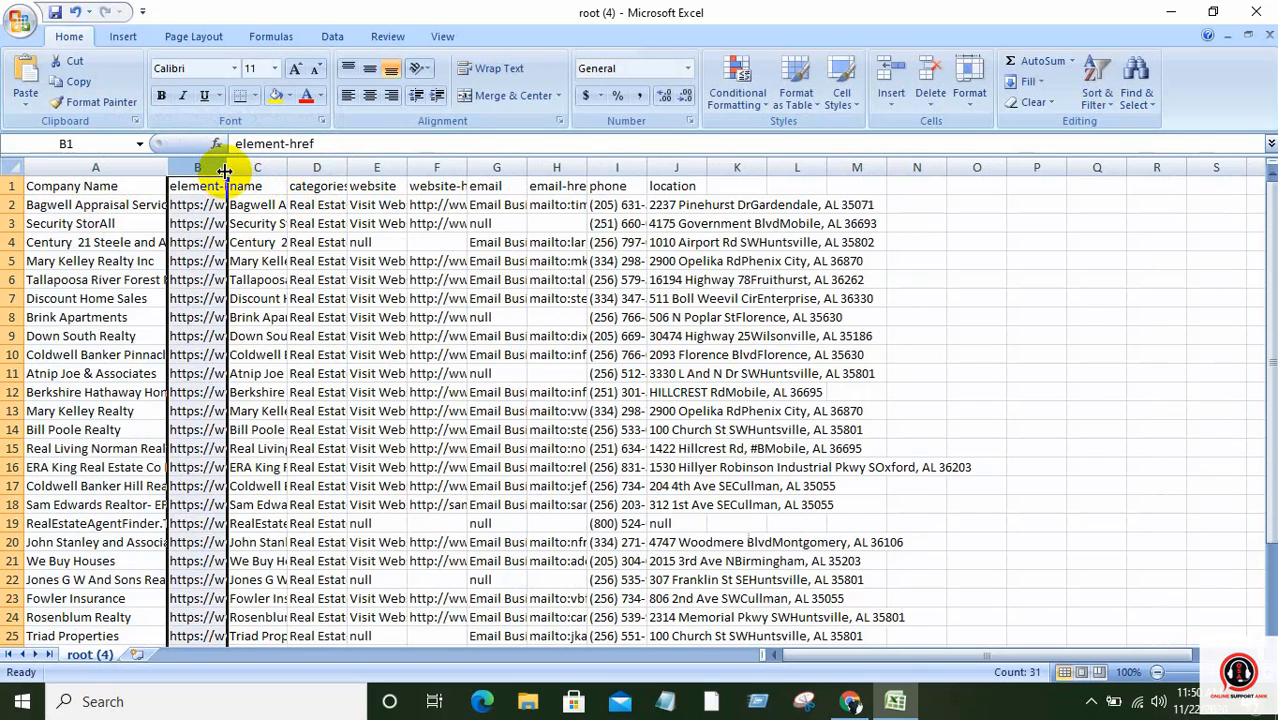
drag(228, 167, 312, 167)
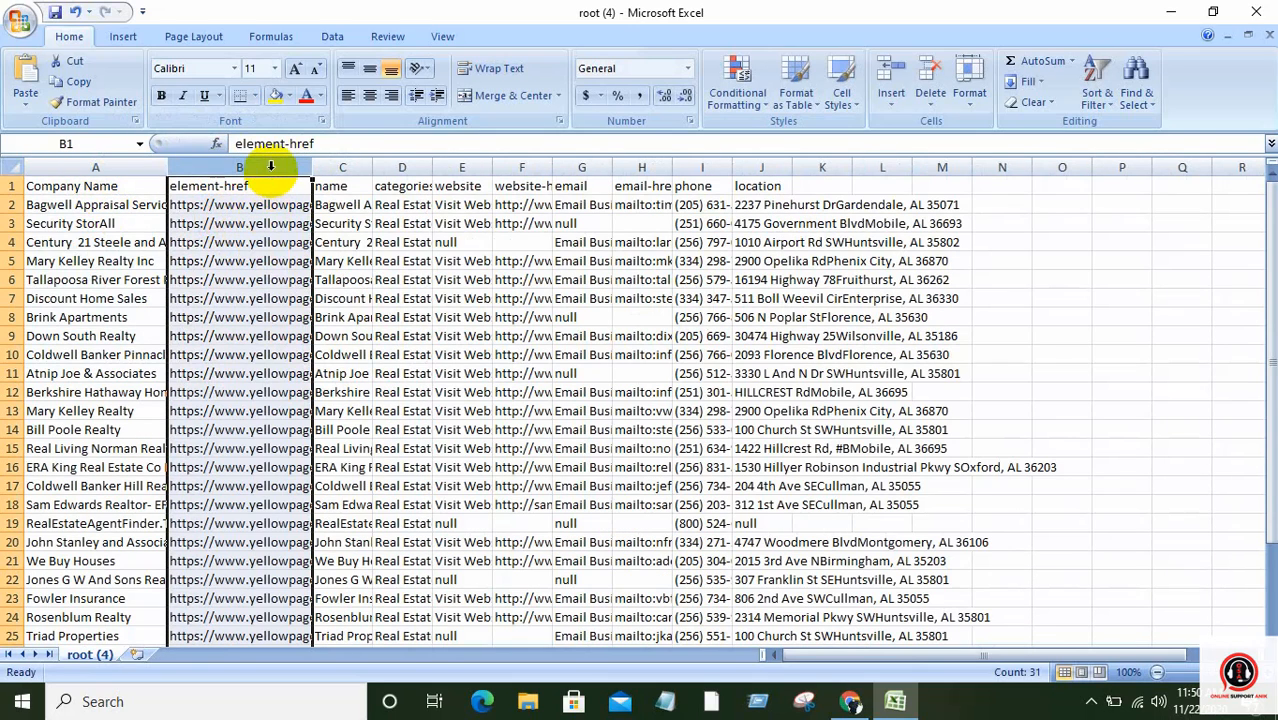
right_click(272, 167)
click(319, 283)
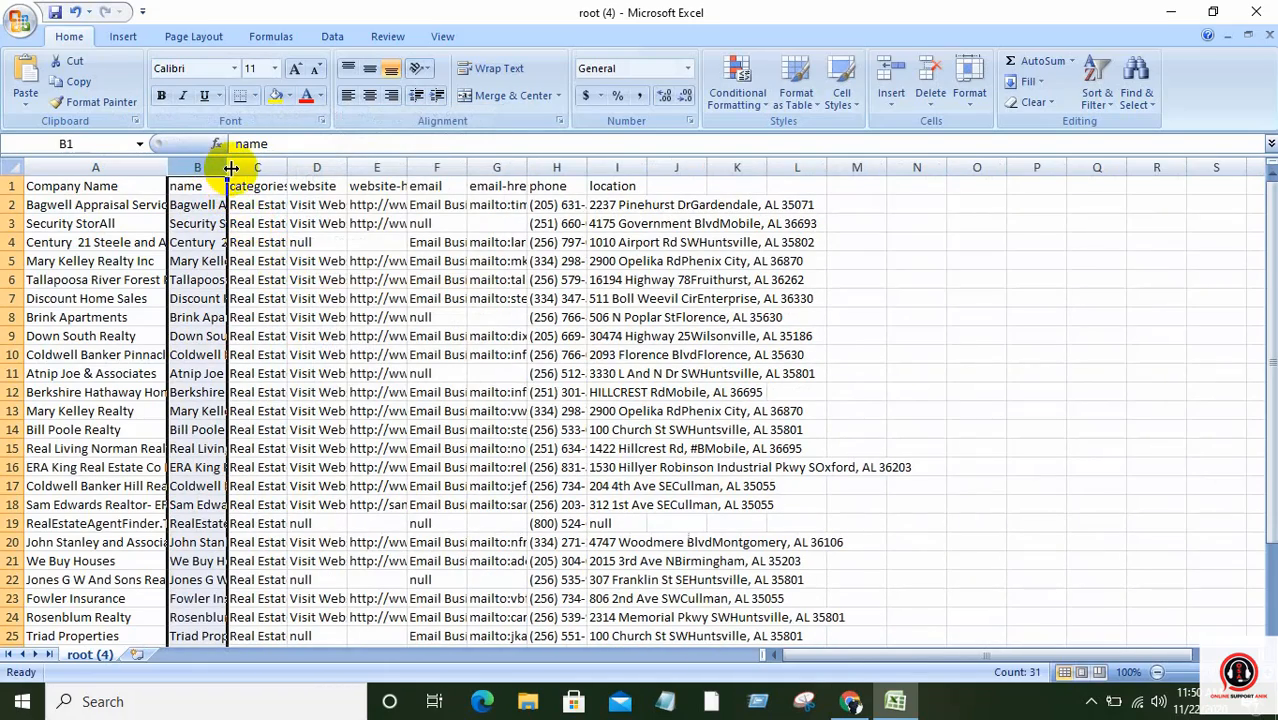
drag(228, 166, 321, 167)
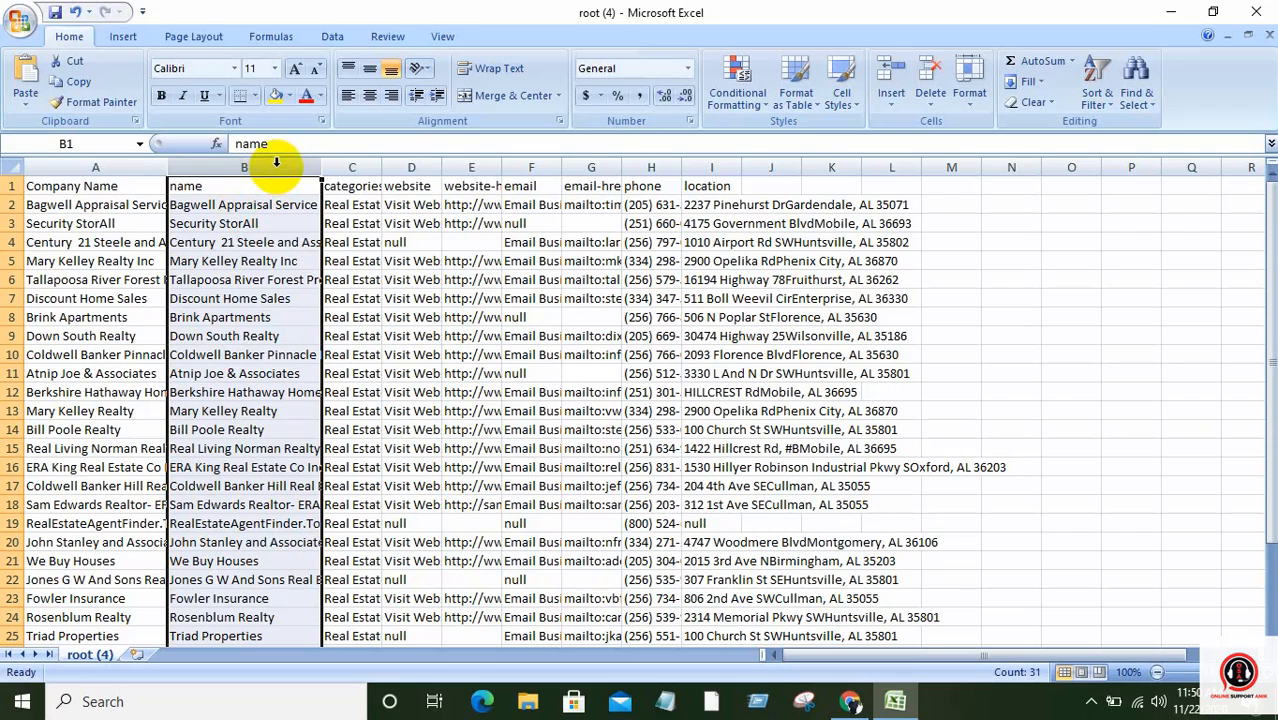
right_click(264, 166)
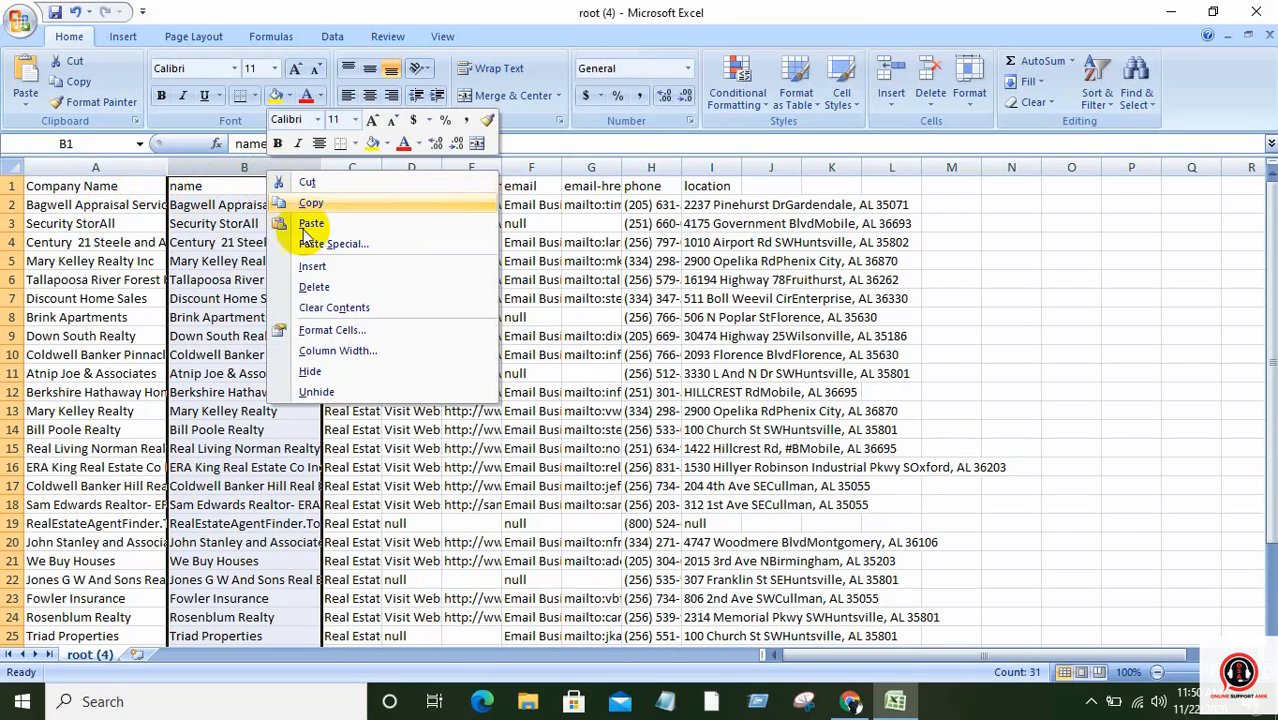
click(307, 284)
Widen the categories column and delete the website column that holds only the Visit Website link text
double_click(228, 176)
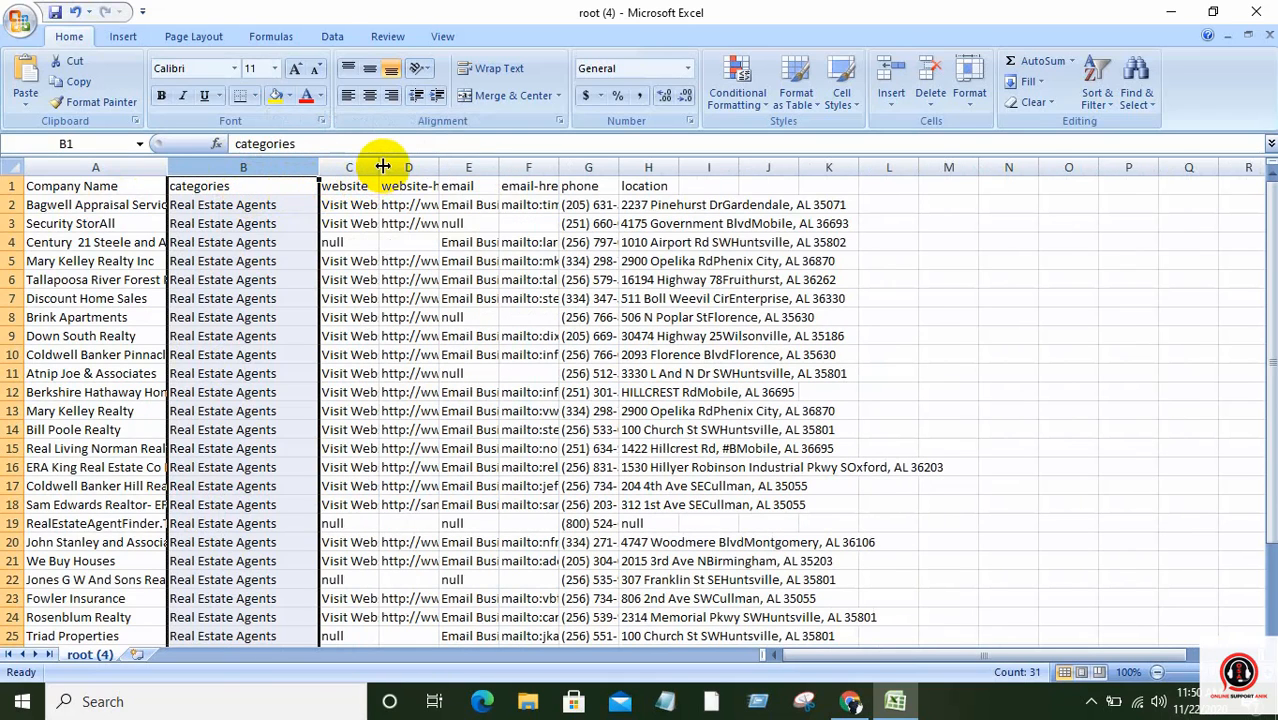
drag(380, 166, 424, 165)
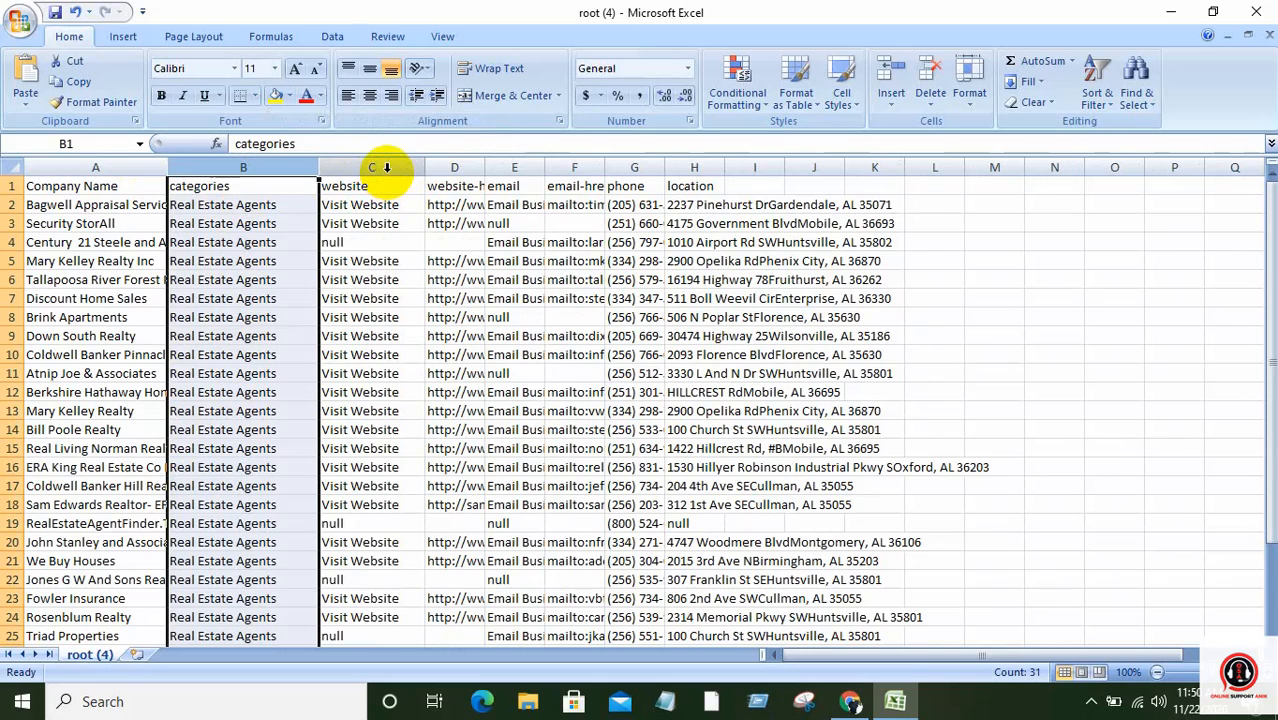
click(387, 167)
right_click(389, 170)
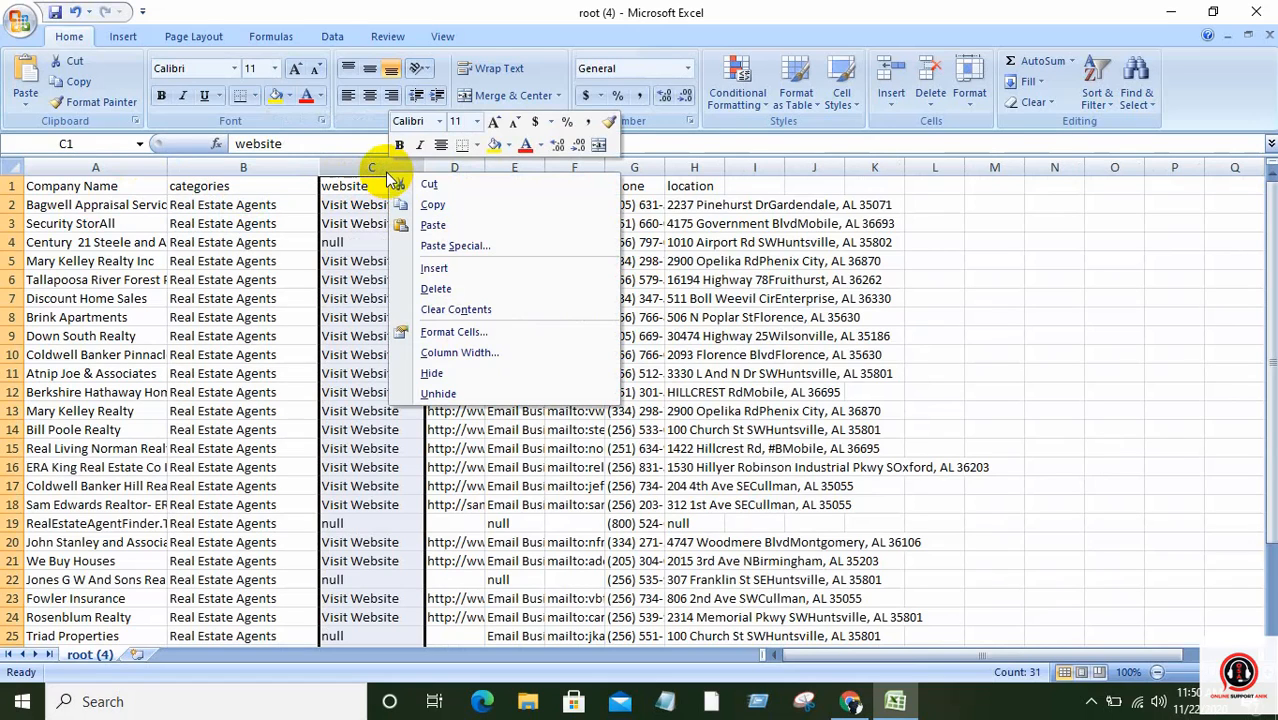
click(434, 288)
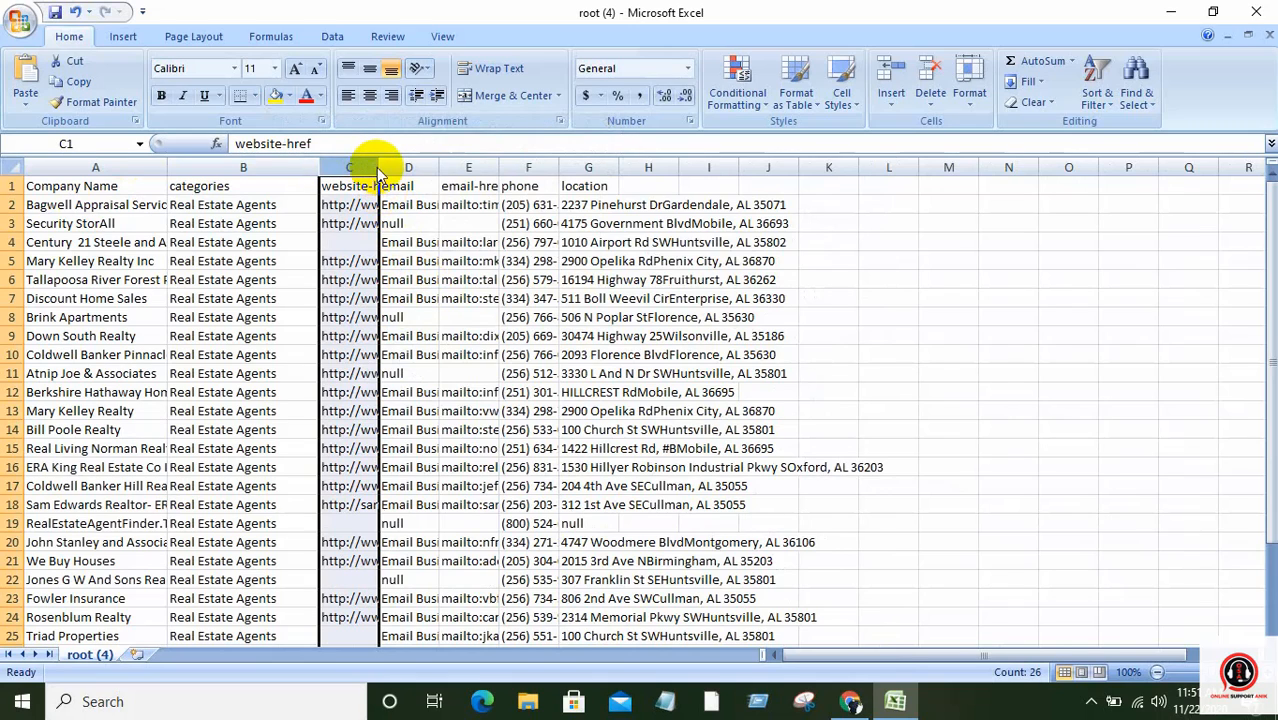
Widen the website-href column and rename its header to Website
drag(377, 172, 451, 168)
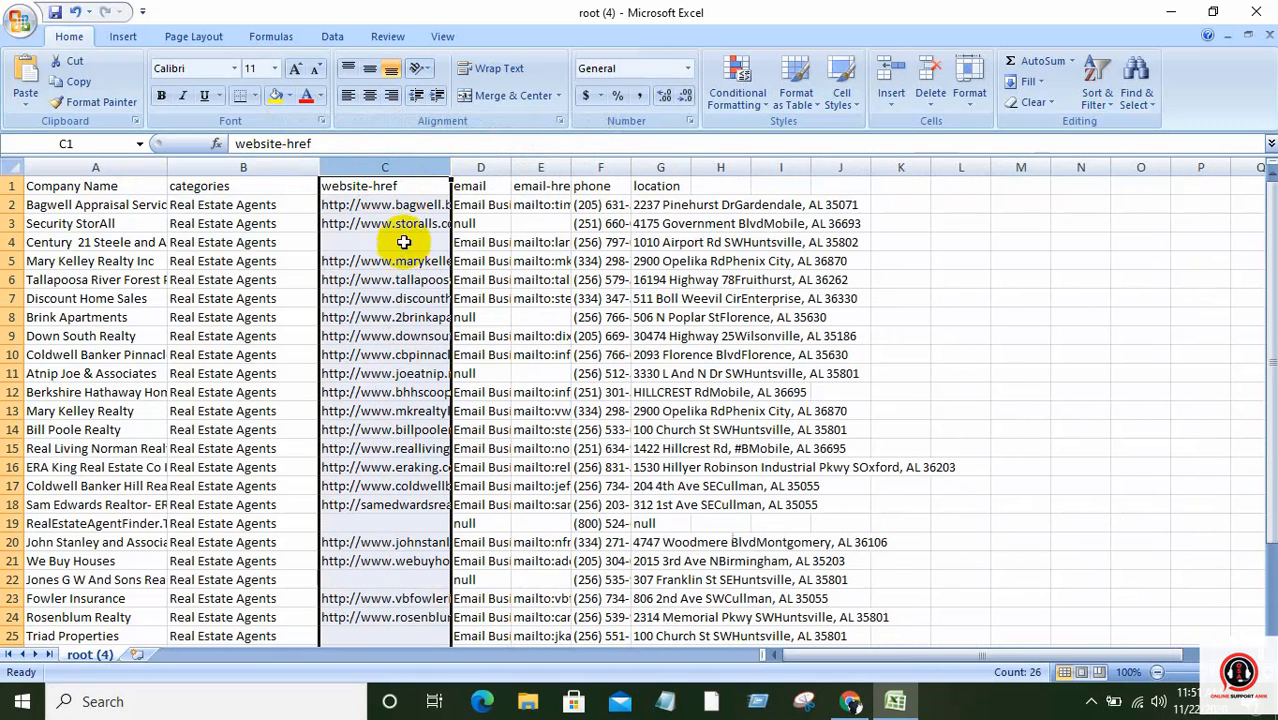
click(396, 187)
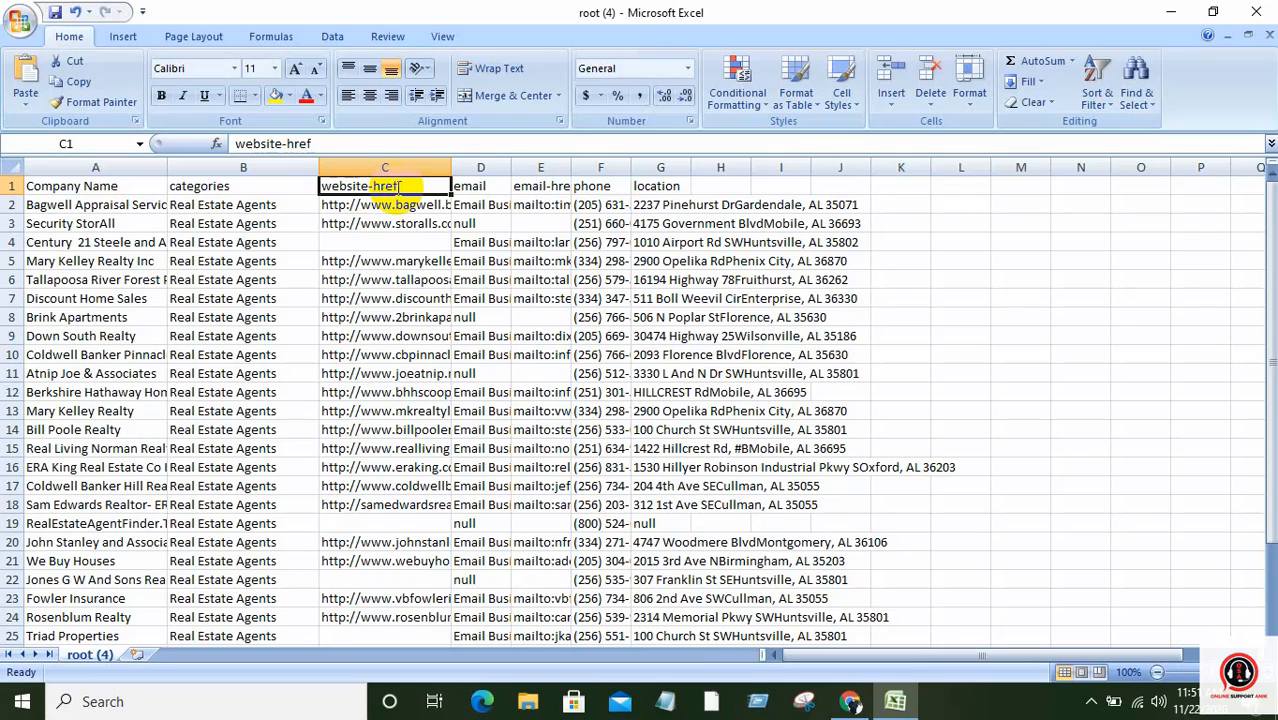
text(W)
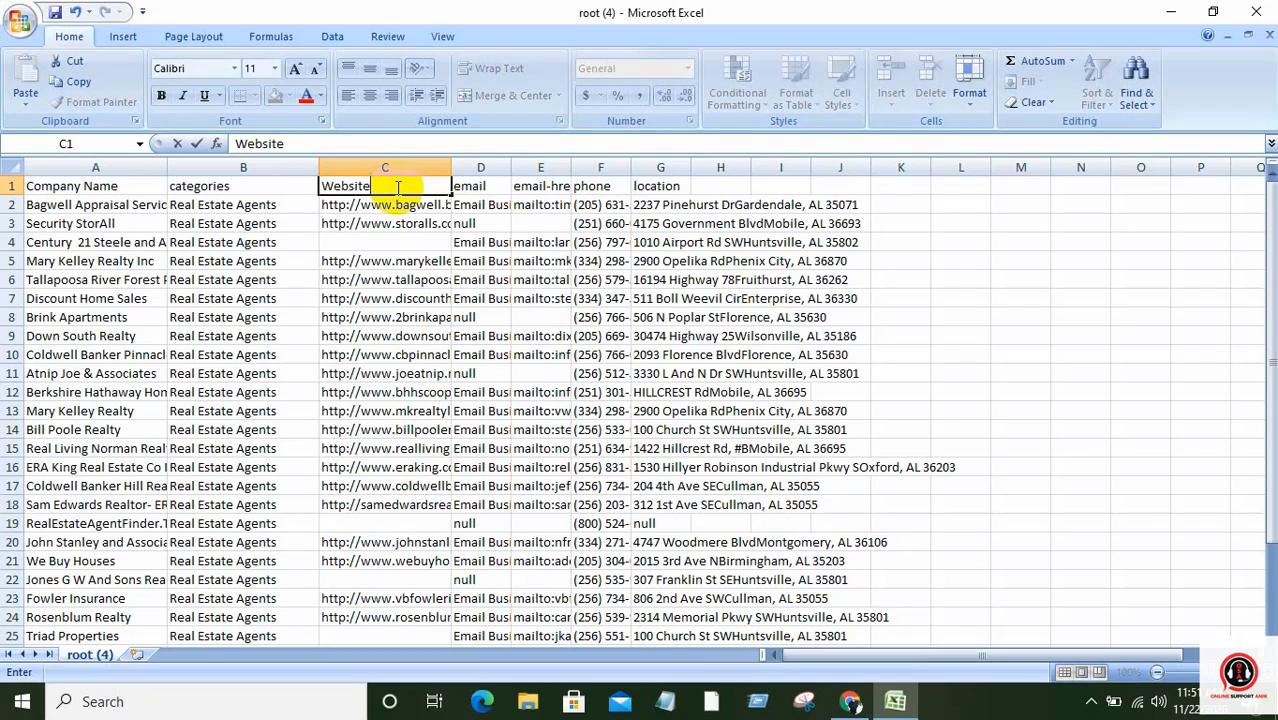
Widen the email column to check its content and delete it, keeping the email-href column
click(514, 166)
drag(512, 172, 589, 175)
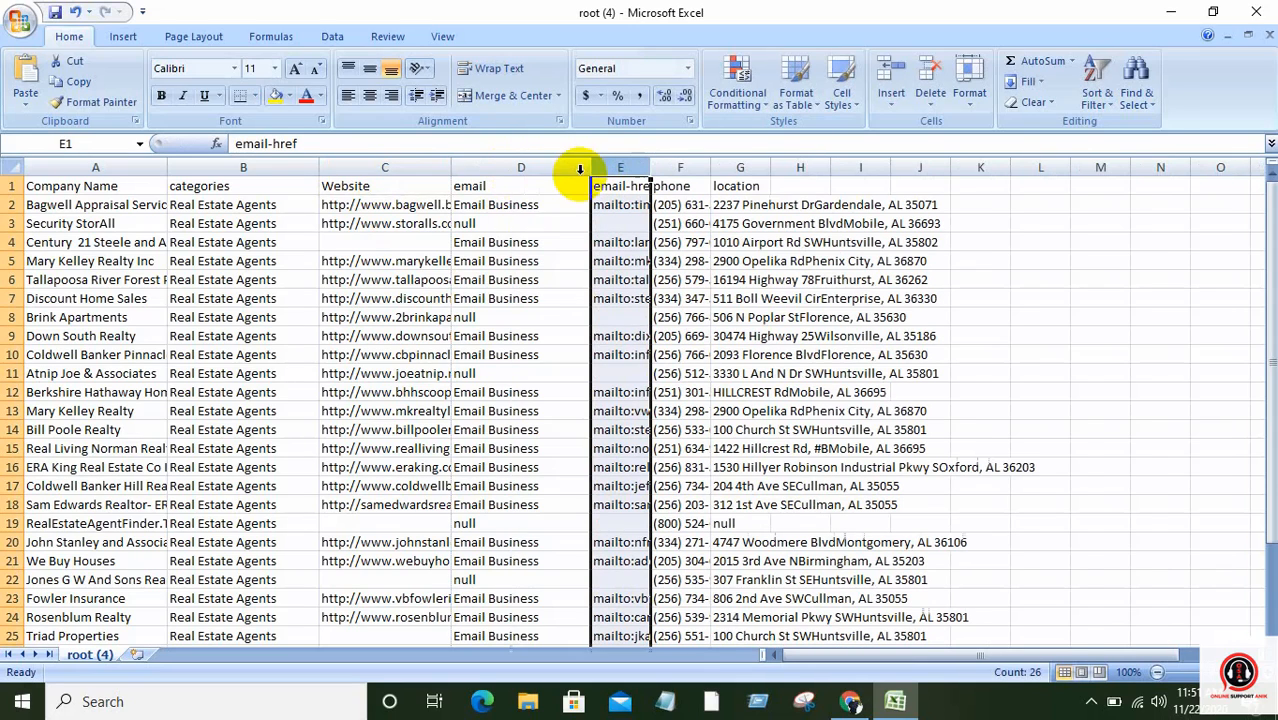
click(503, 168)
right_click(500, 166)
click(557, 280)
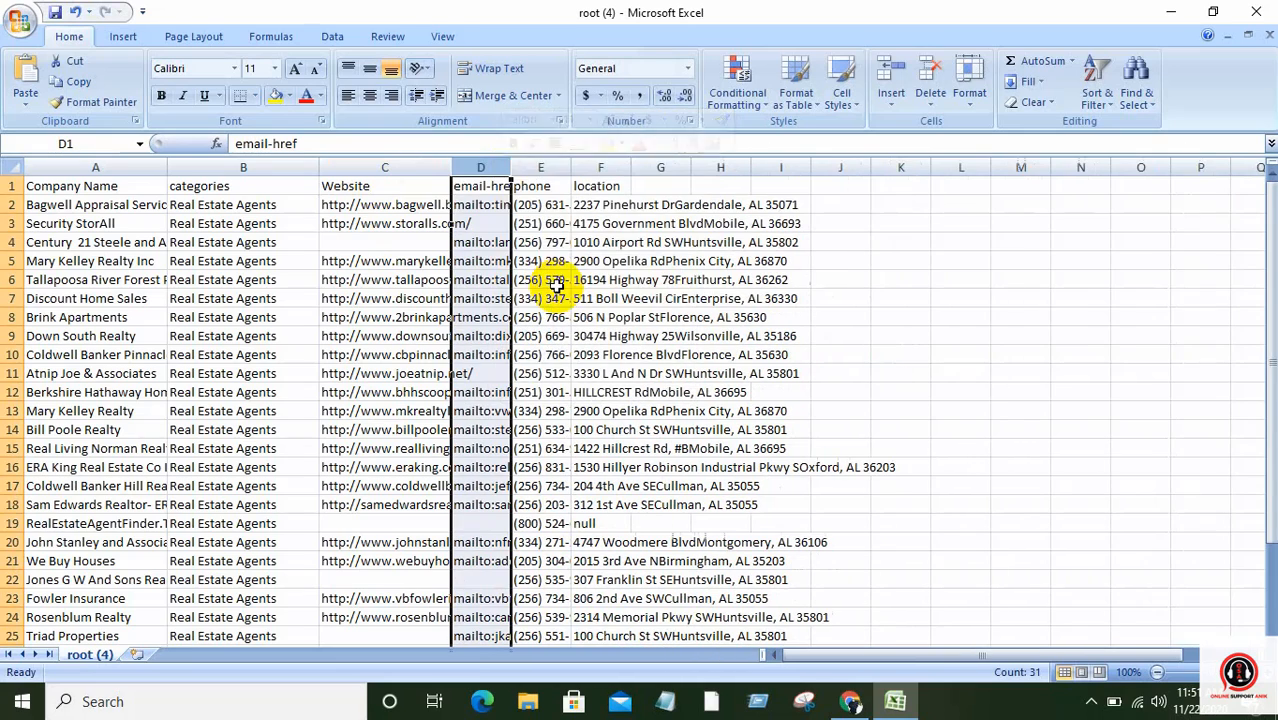
Widen the email-href column and rename its header to Email
drag(512, 170, 590, 174)
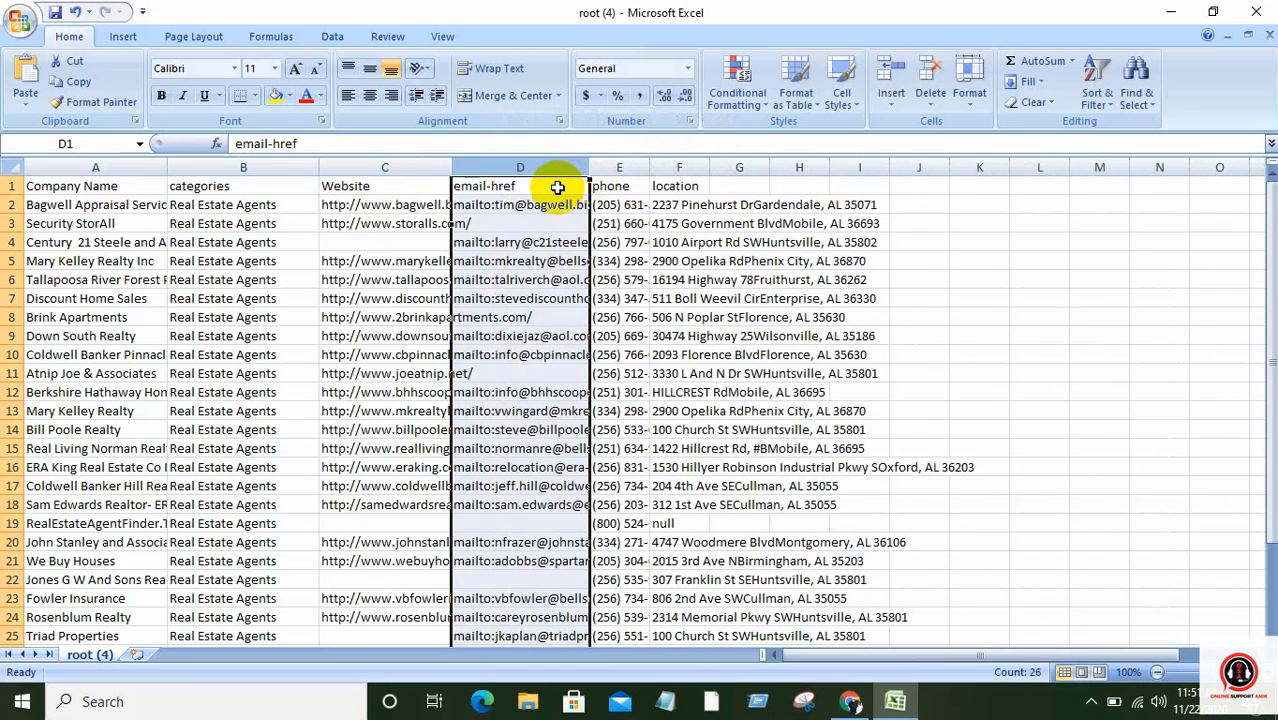
click(525, 190)
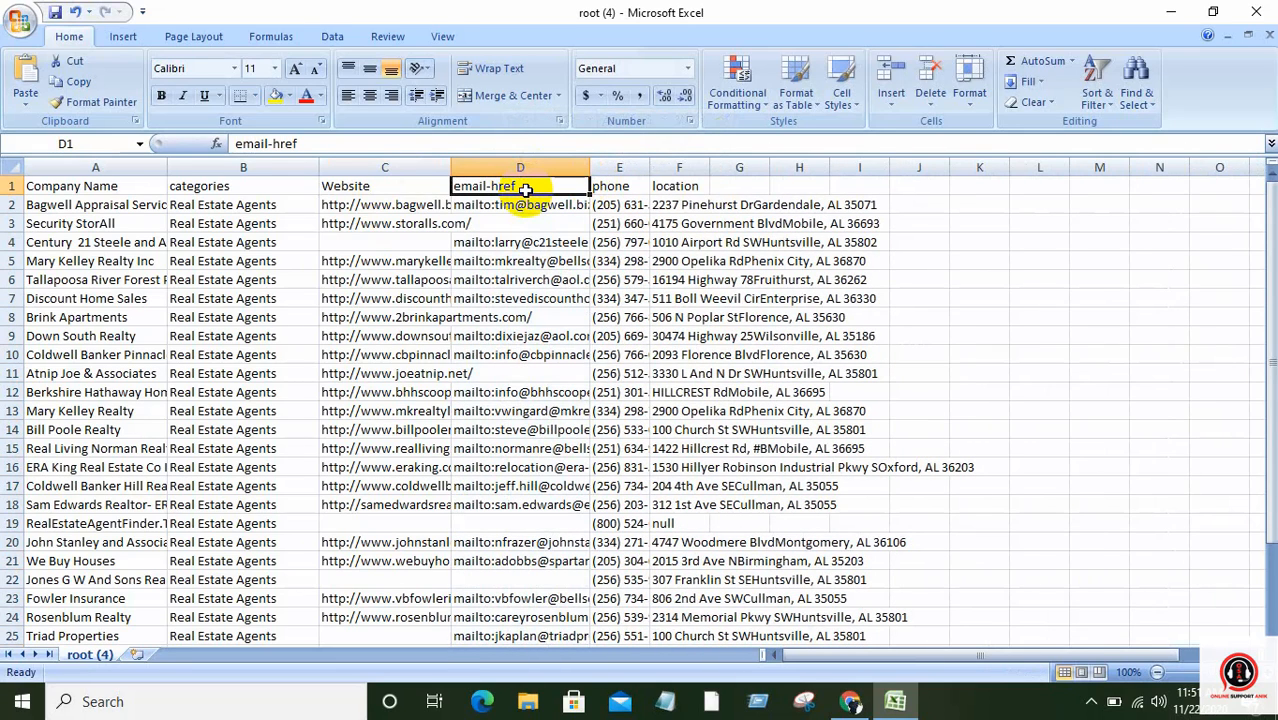
text(Email)
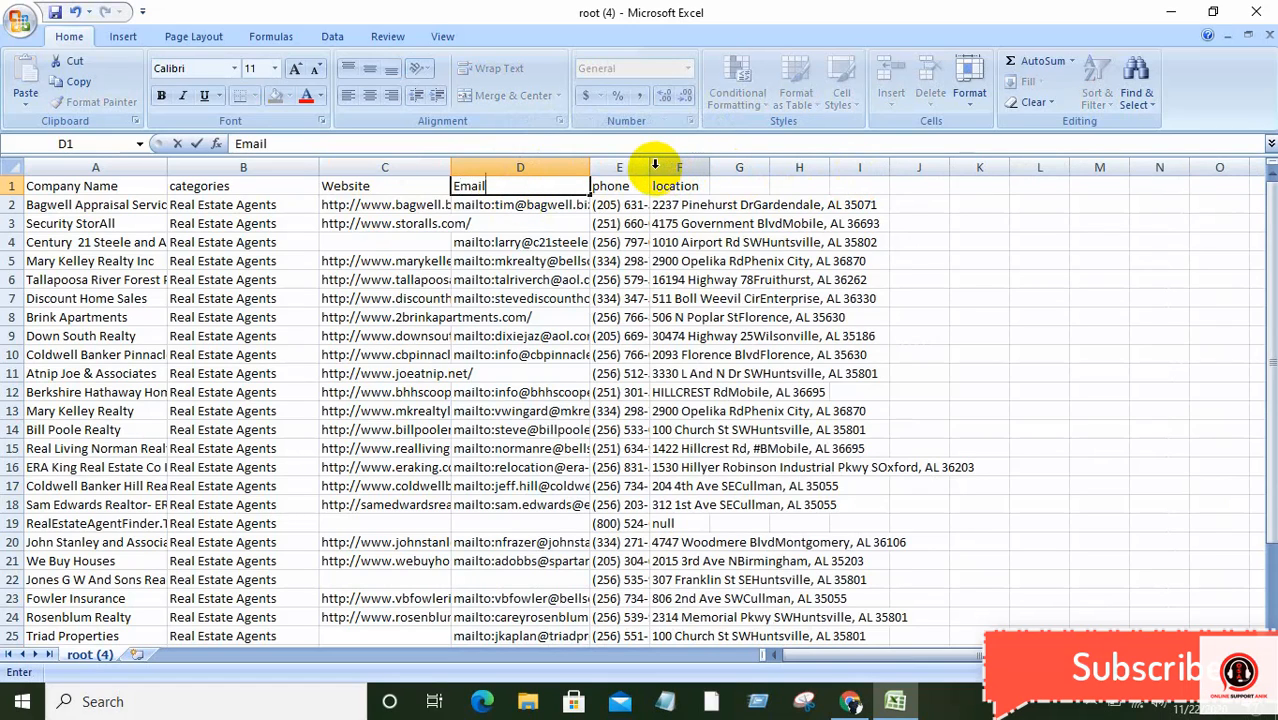
Widen the phone and location columns so that their entries can be read in full
click(678, 260)
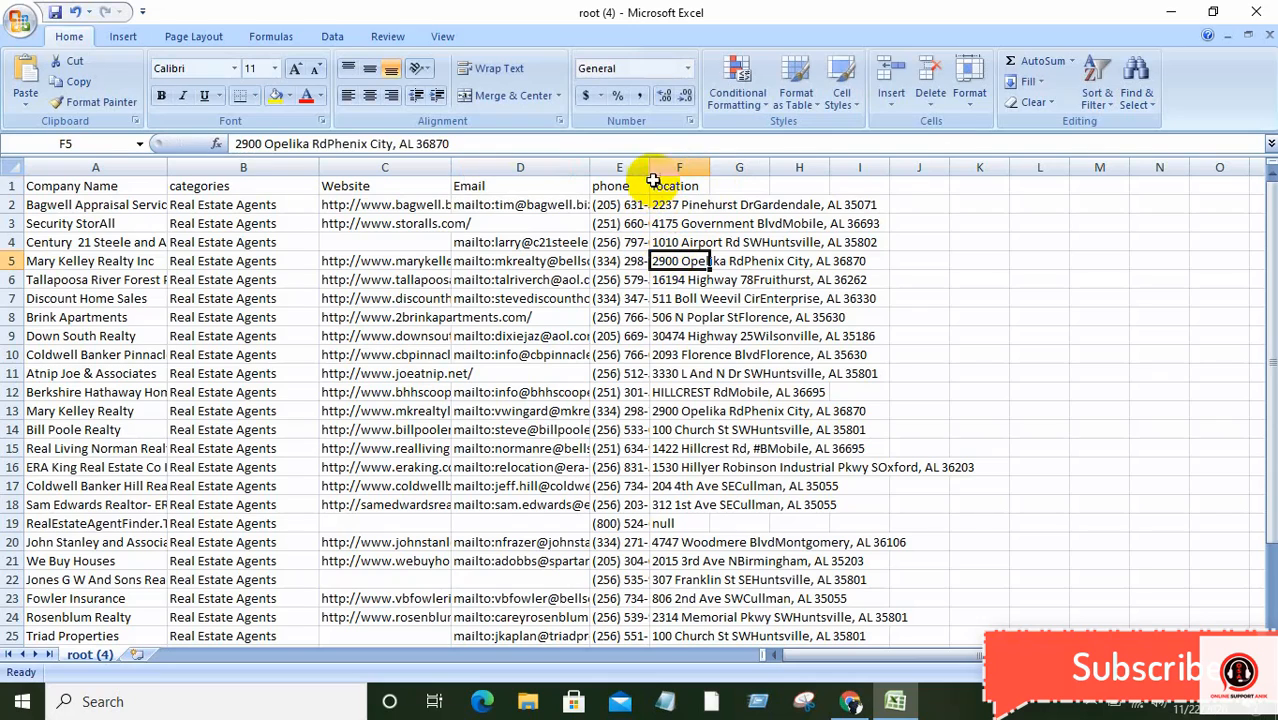
drag(650, 166, 953, 166)
click(980, 223)
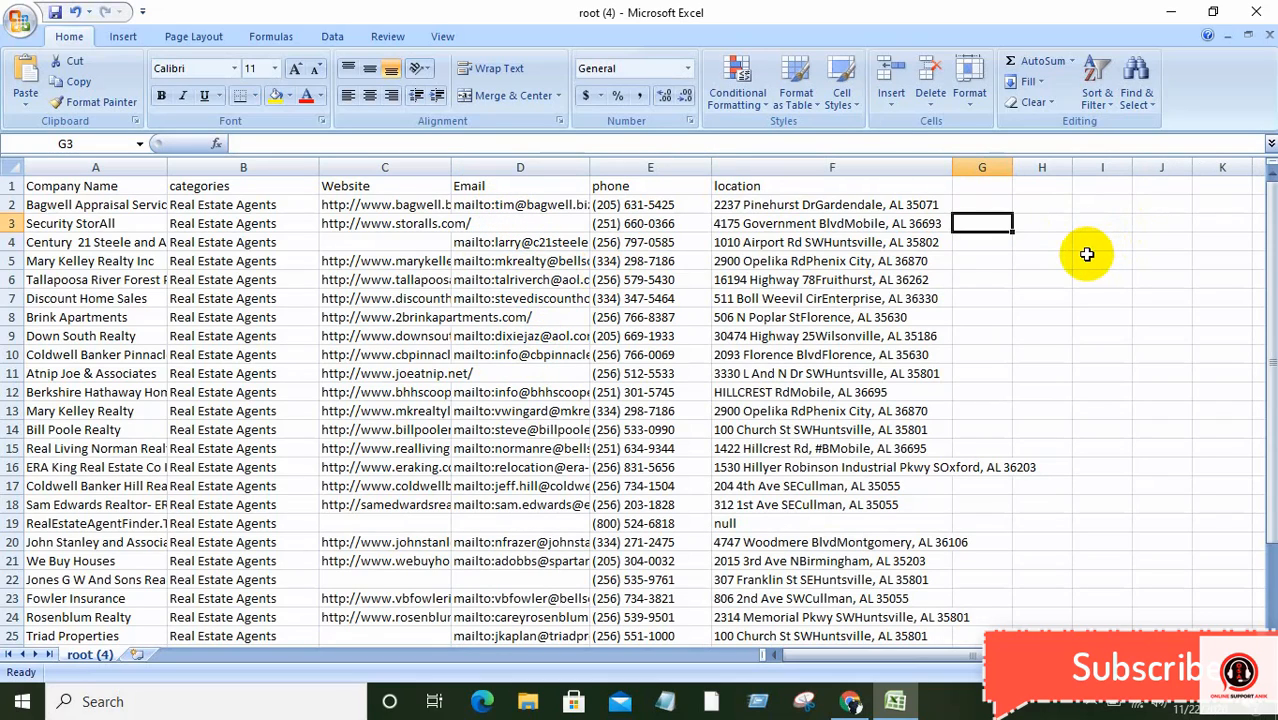
Find all cells in the sheet that contain the text "mailto:"
key(ctrl+f)
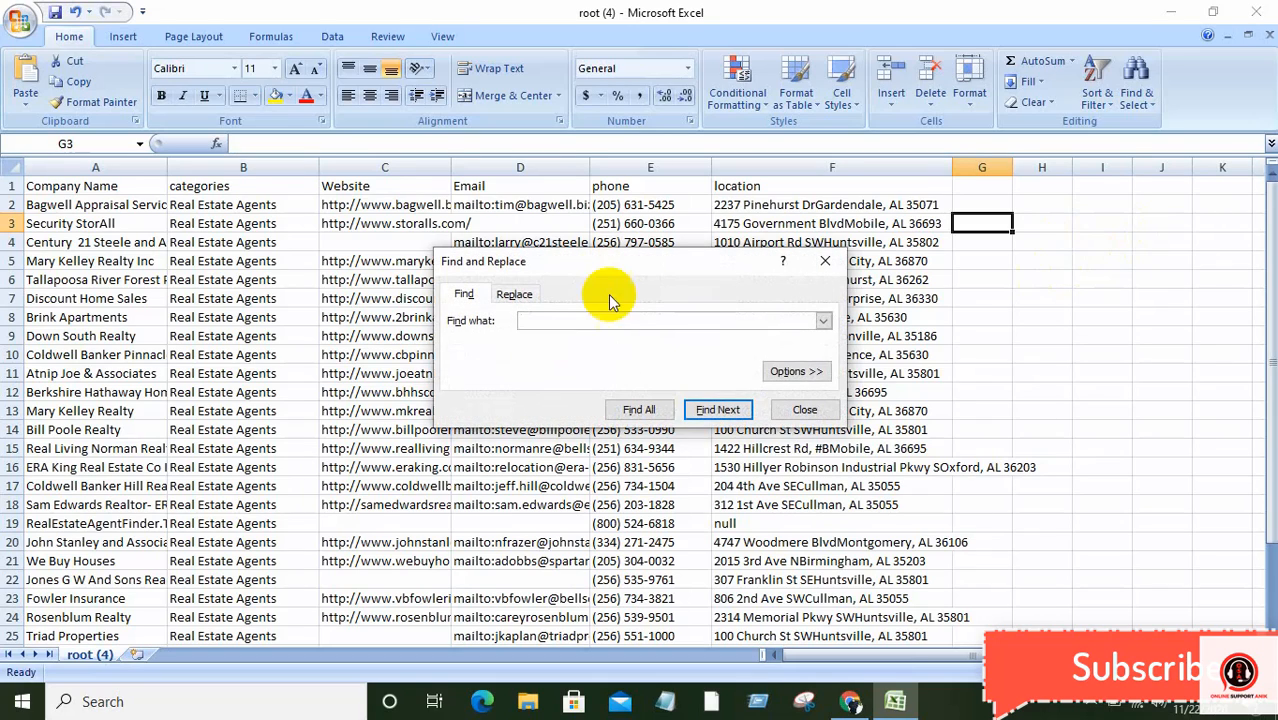
drag(642, 257, 894, 238)
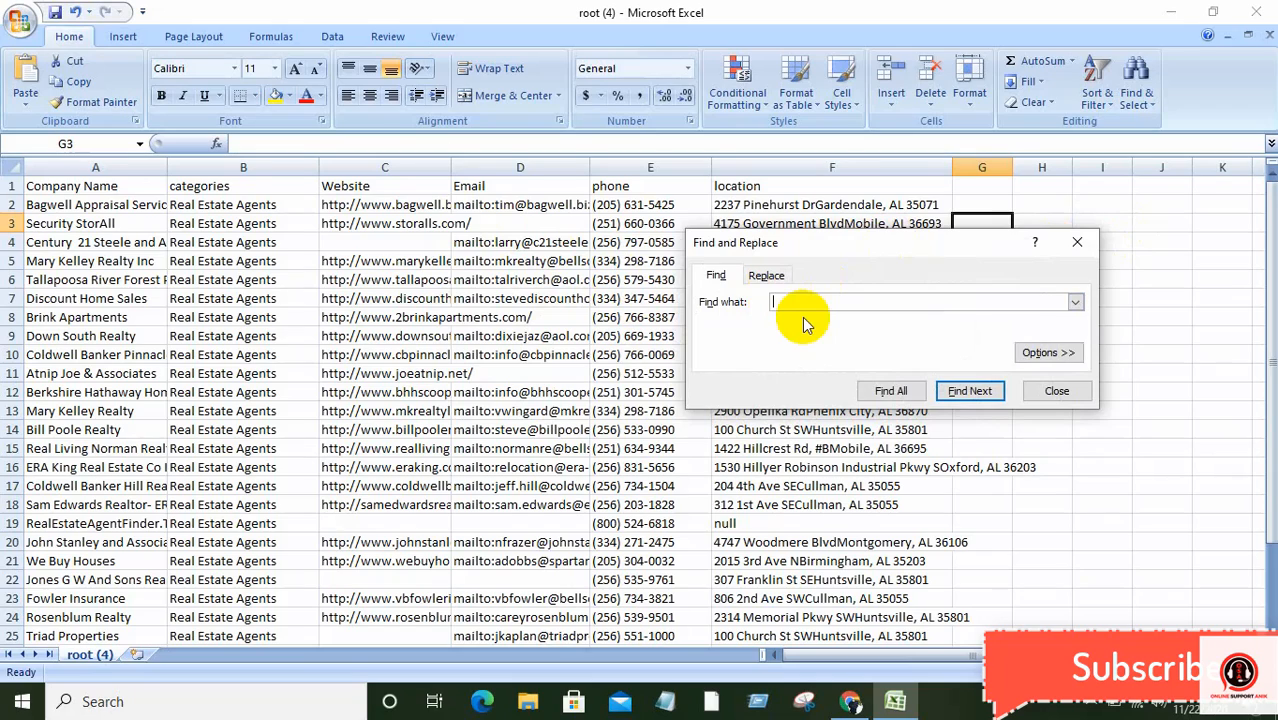
text(mailto:)
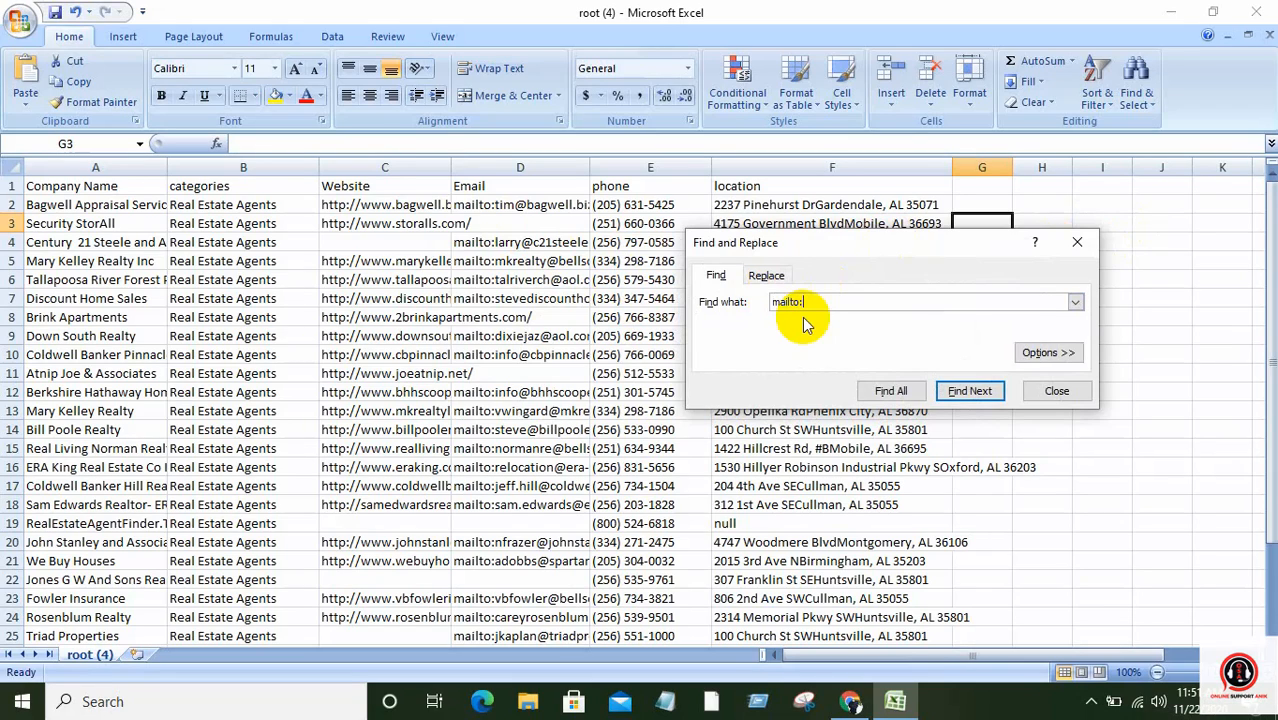
click(901, 395)
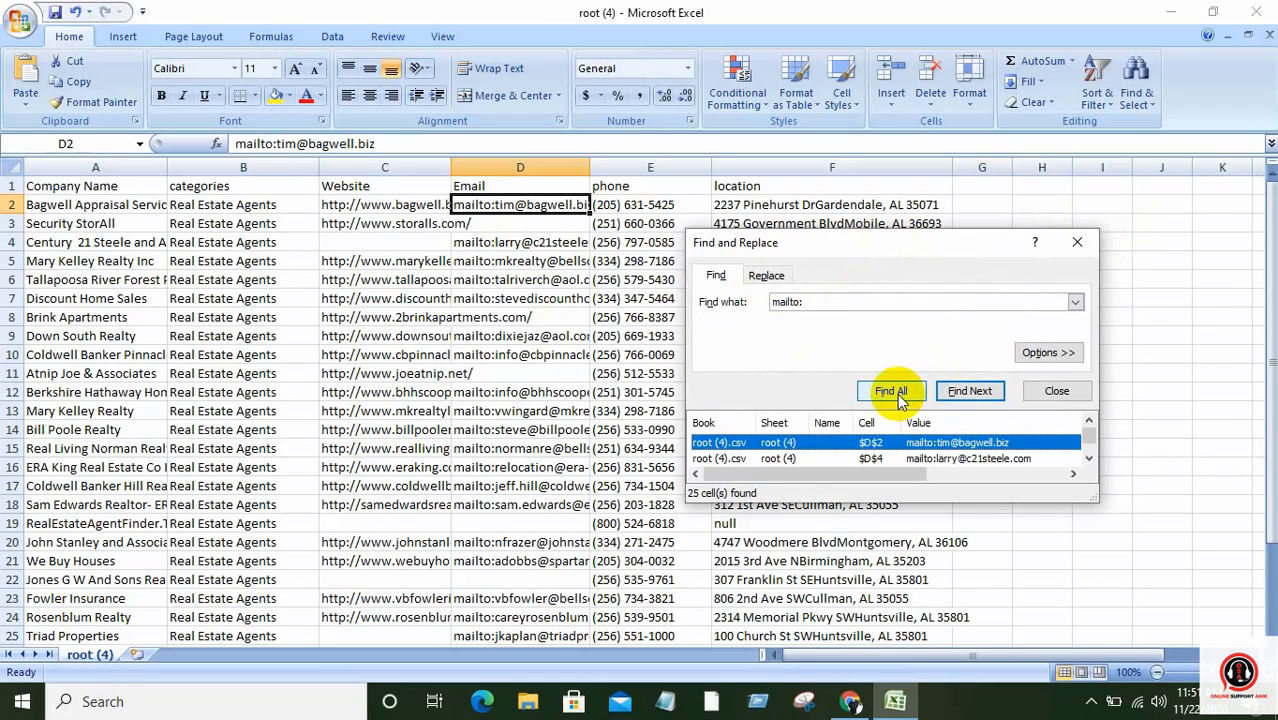
Replace every "mailto:" in the Email column with nothing and close the Find and Replace dialog
click(495, 162)
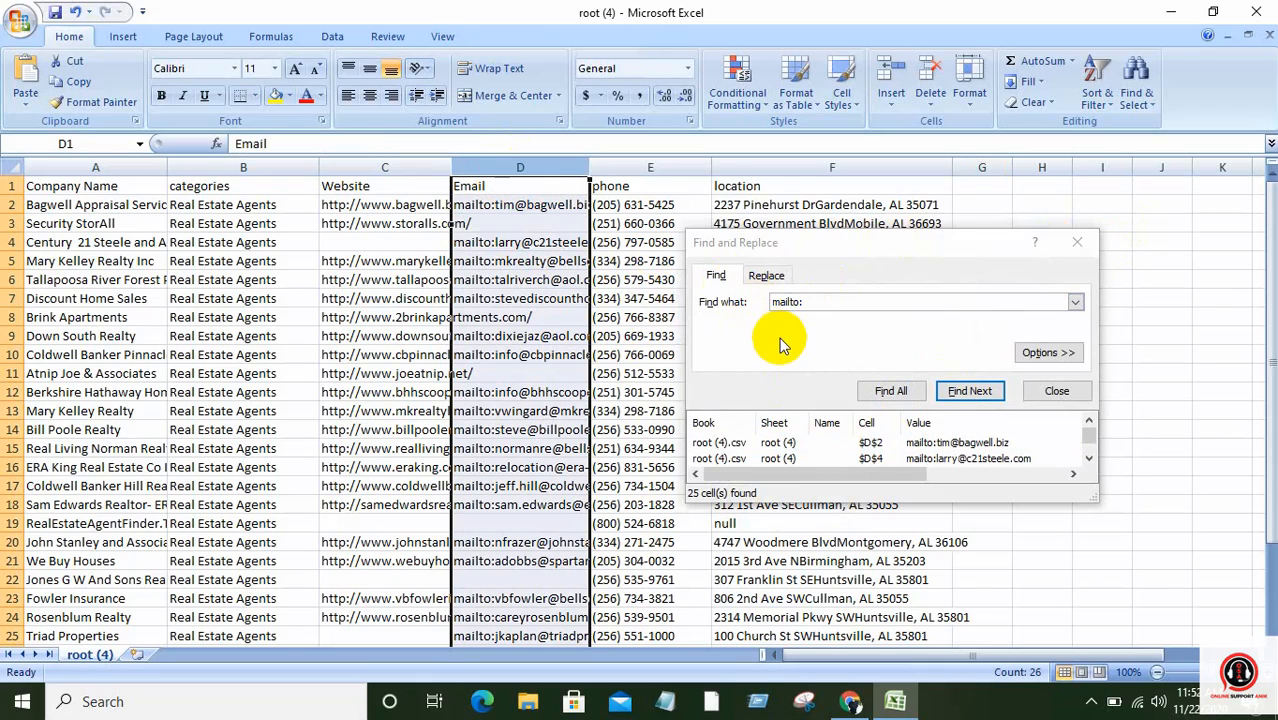
click(767, 277)
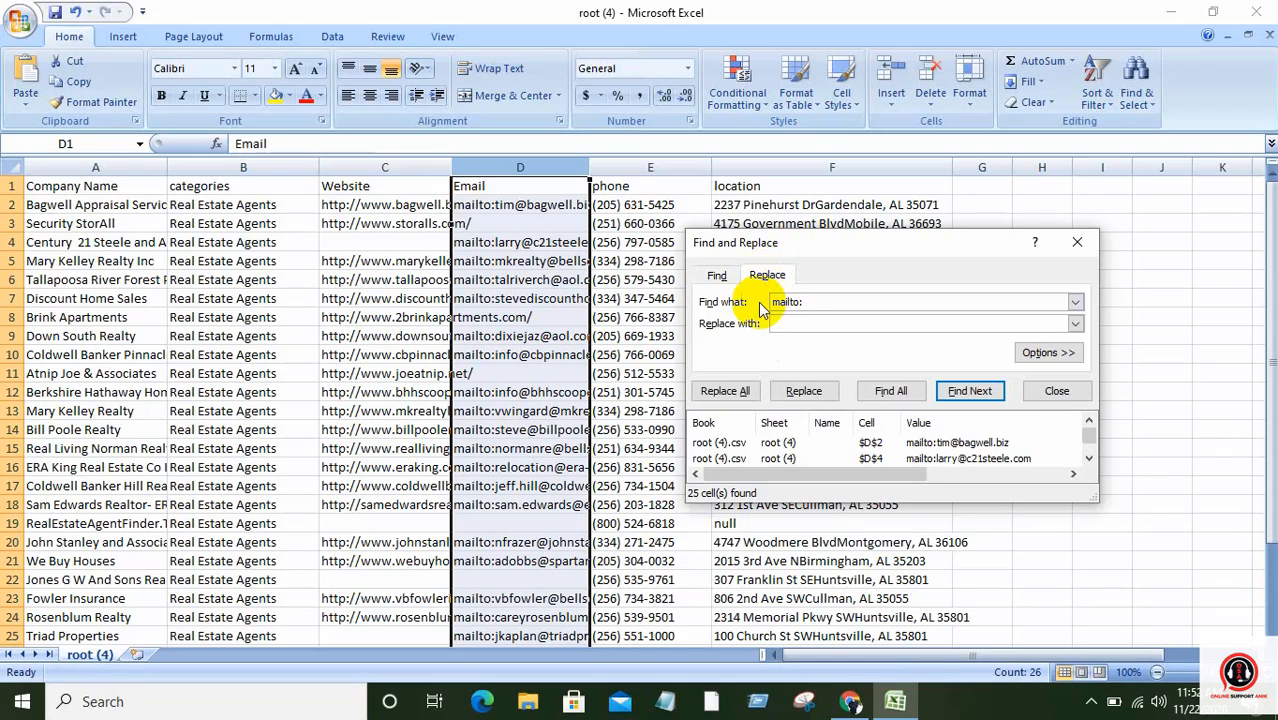
drag(772, 303, 793, 308)
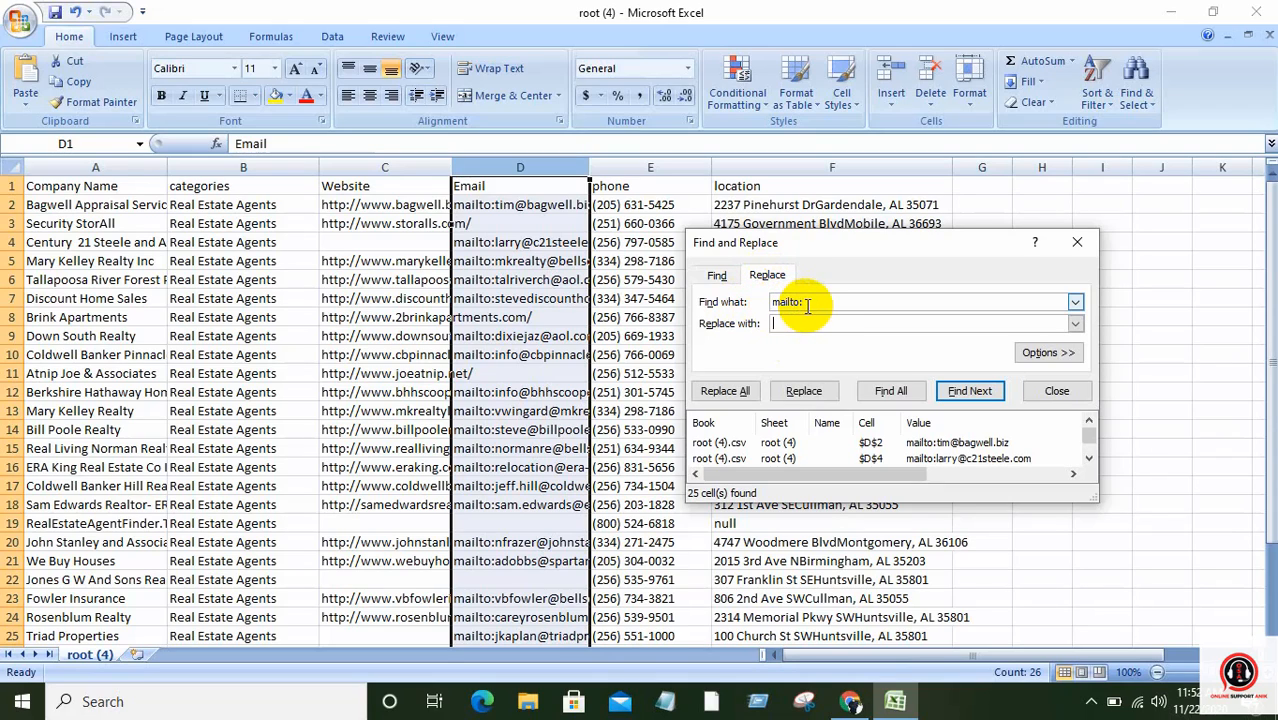
click(760, 324)
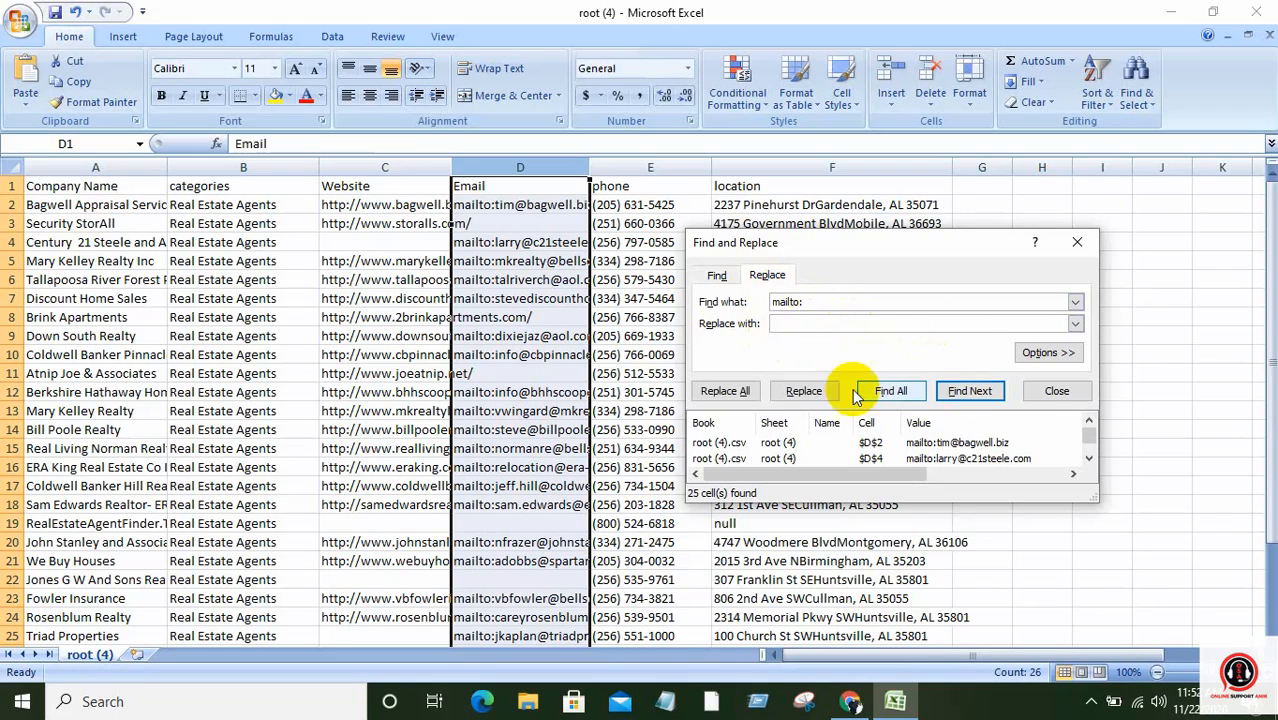
click(731, 393)
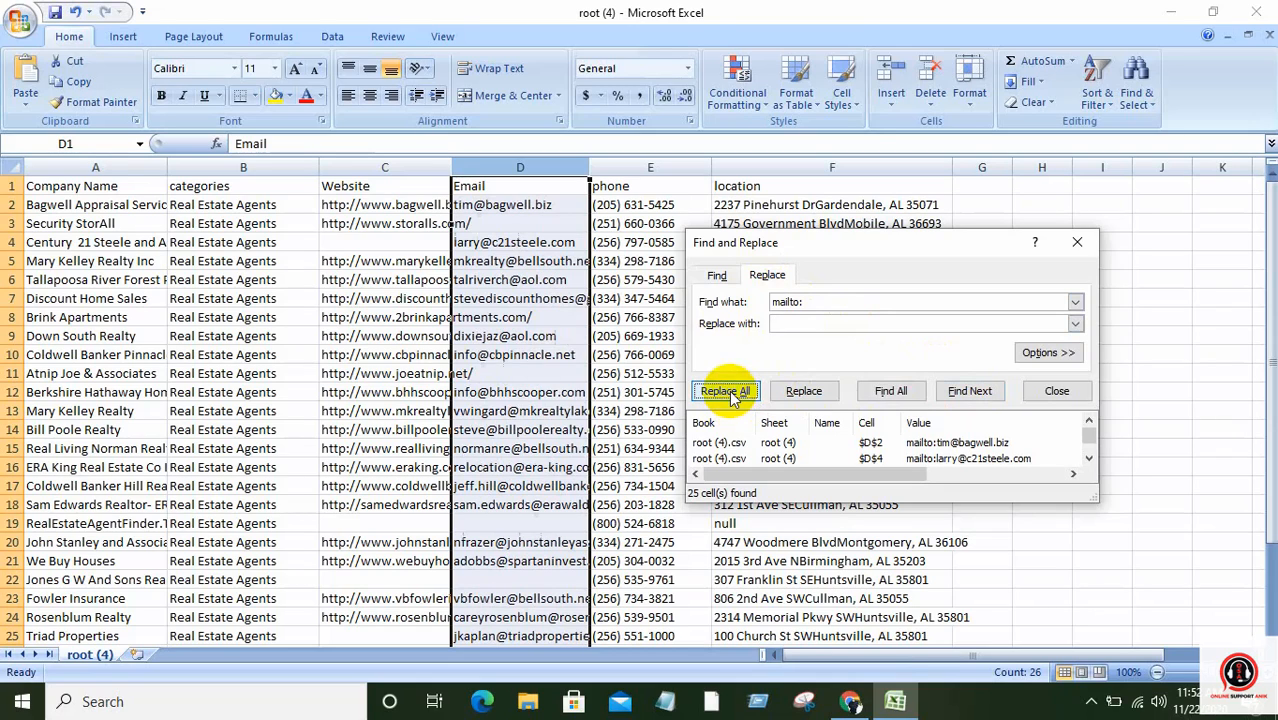
click(642, 397)
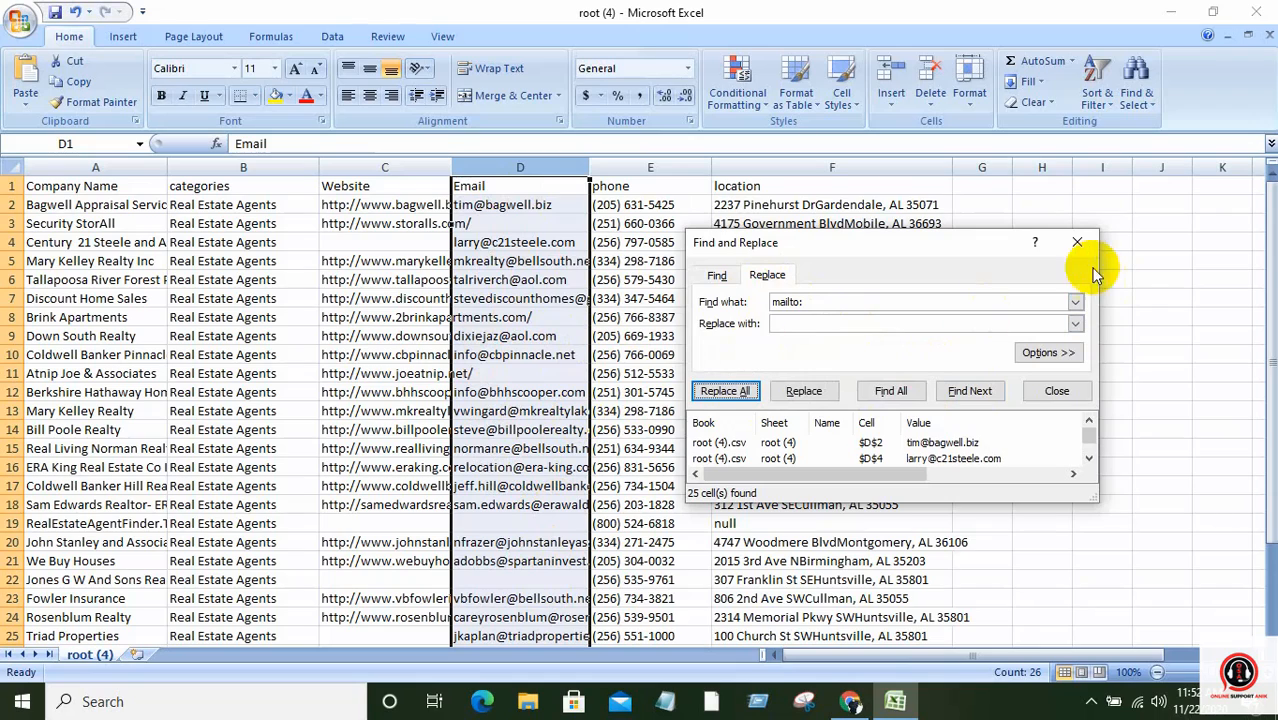
click(1077, 247)
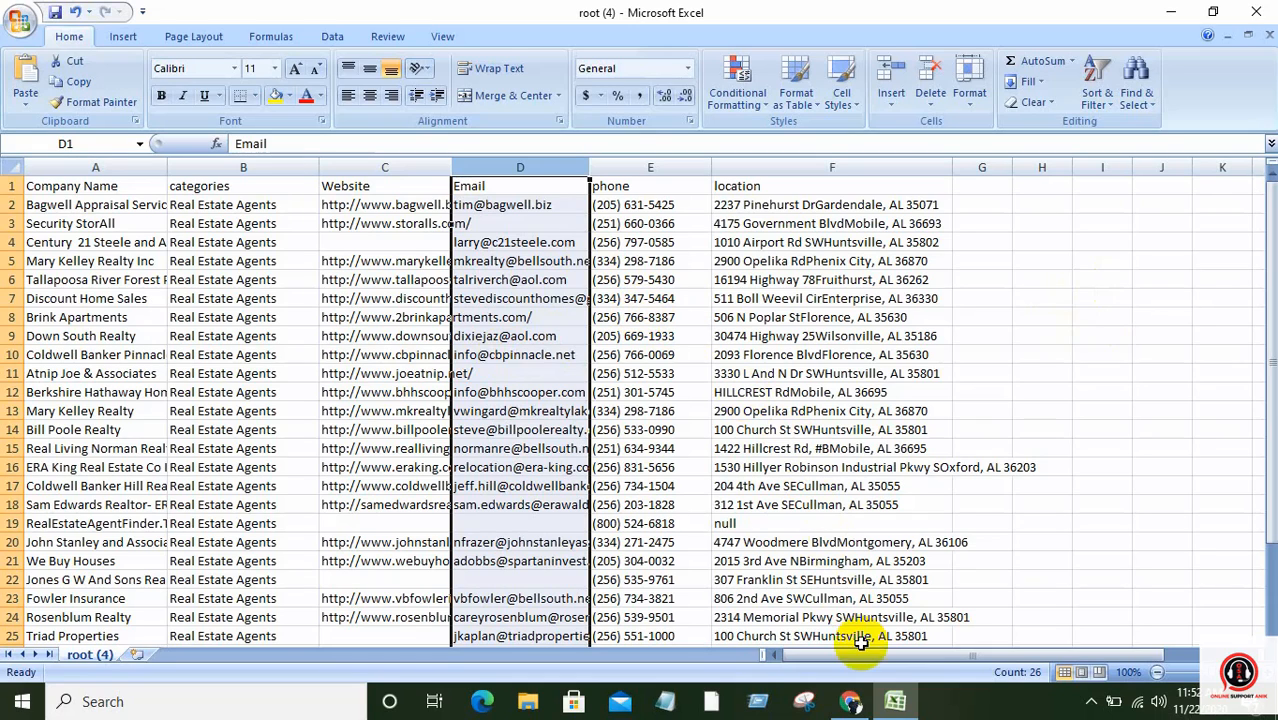
Switch to Chrome and open page 2 of the Yellow Pages results for real estate agents in AL
click(851, 701)
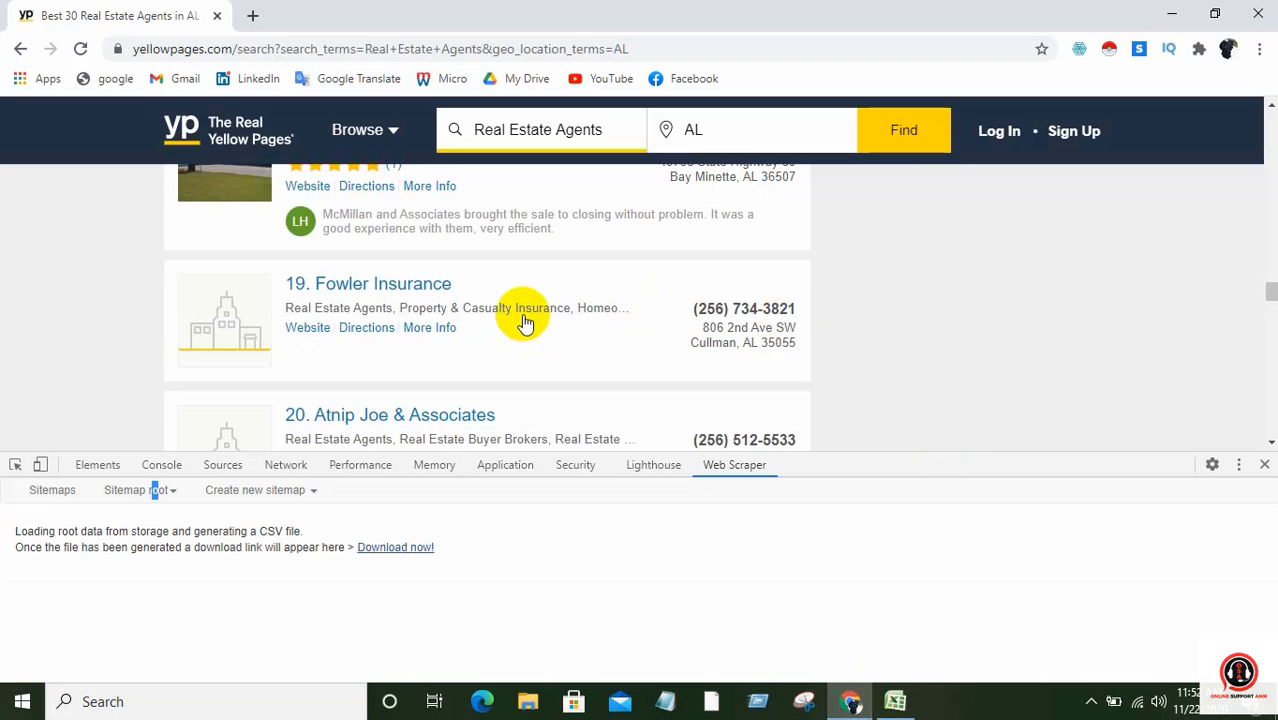
scroll(522, 320, down, 2)
scroll(570, 272, down, 14)
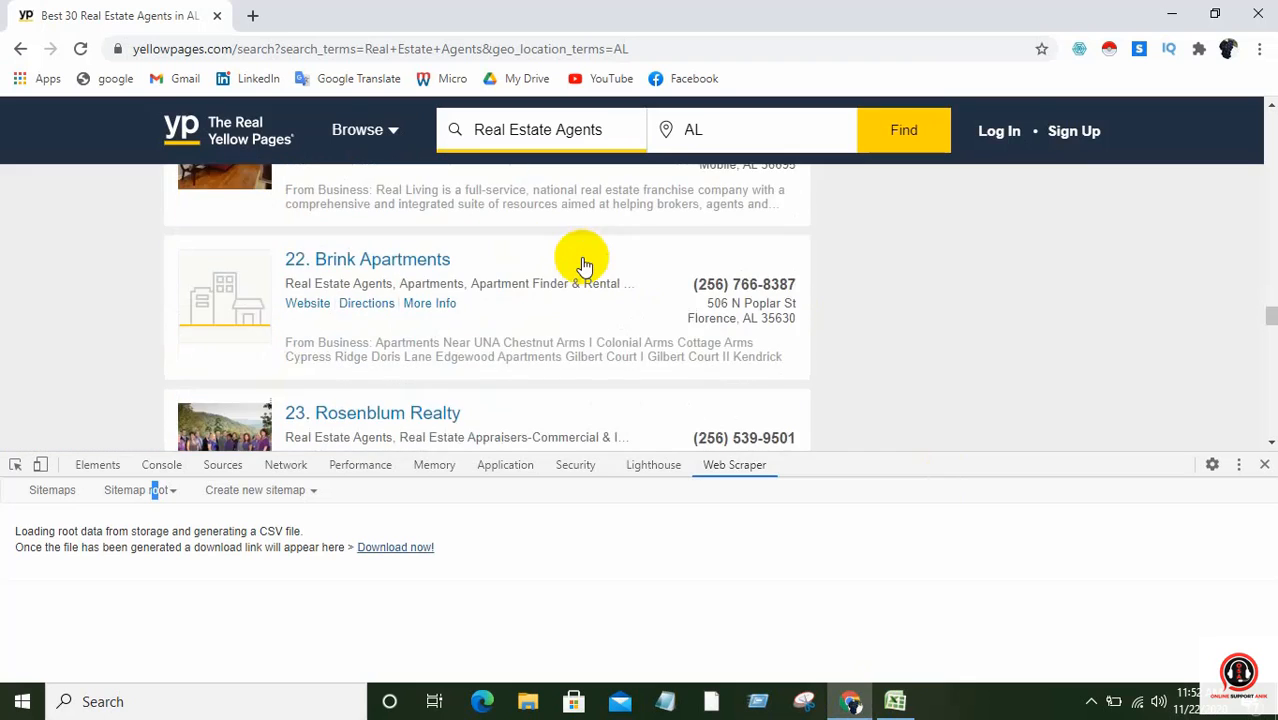
scroll(583, 266, down, 5)
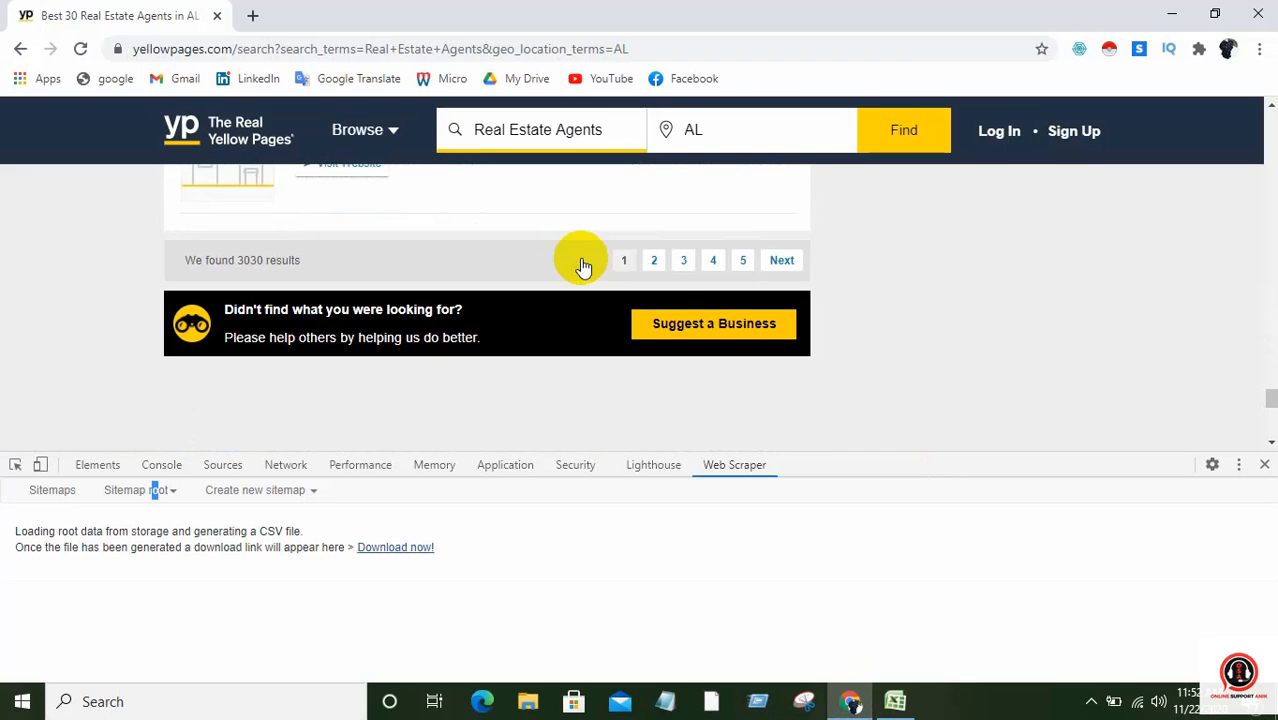
click(653, 260)
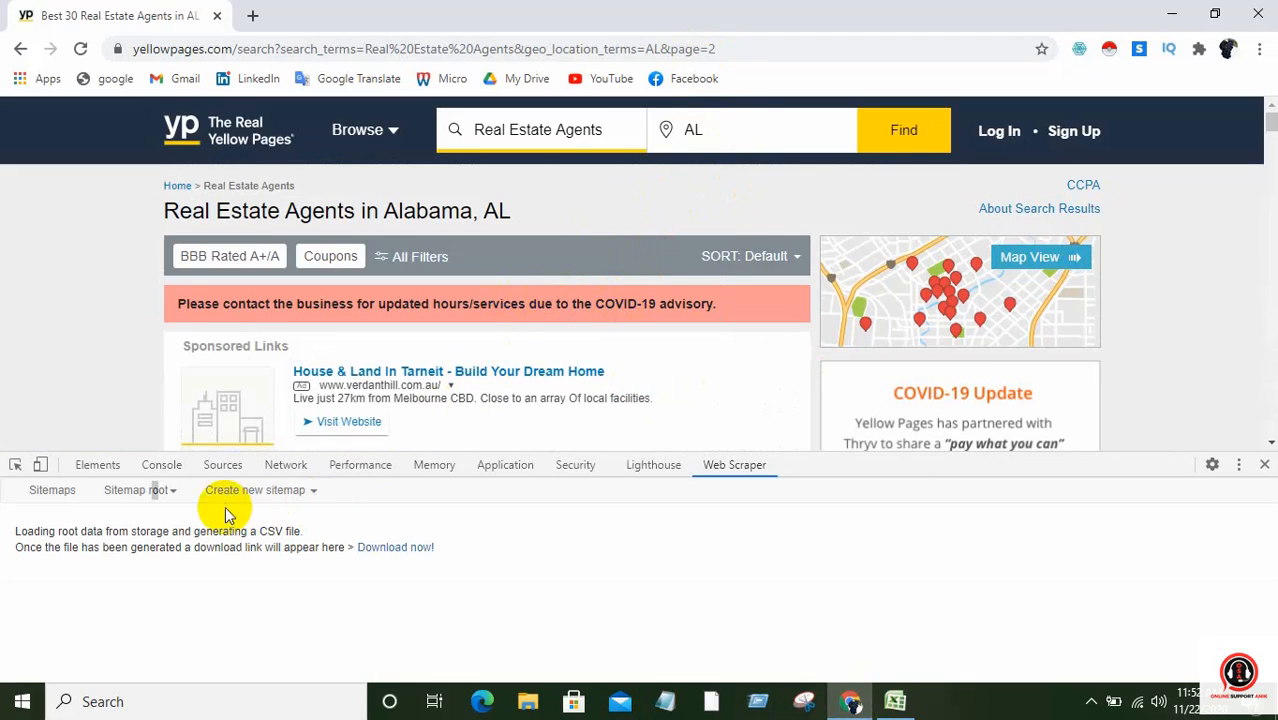
Replace the root sitemap's start URL with the copied address of results page 2 and save the sitemap
click(161, 499)
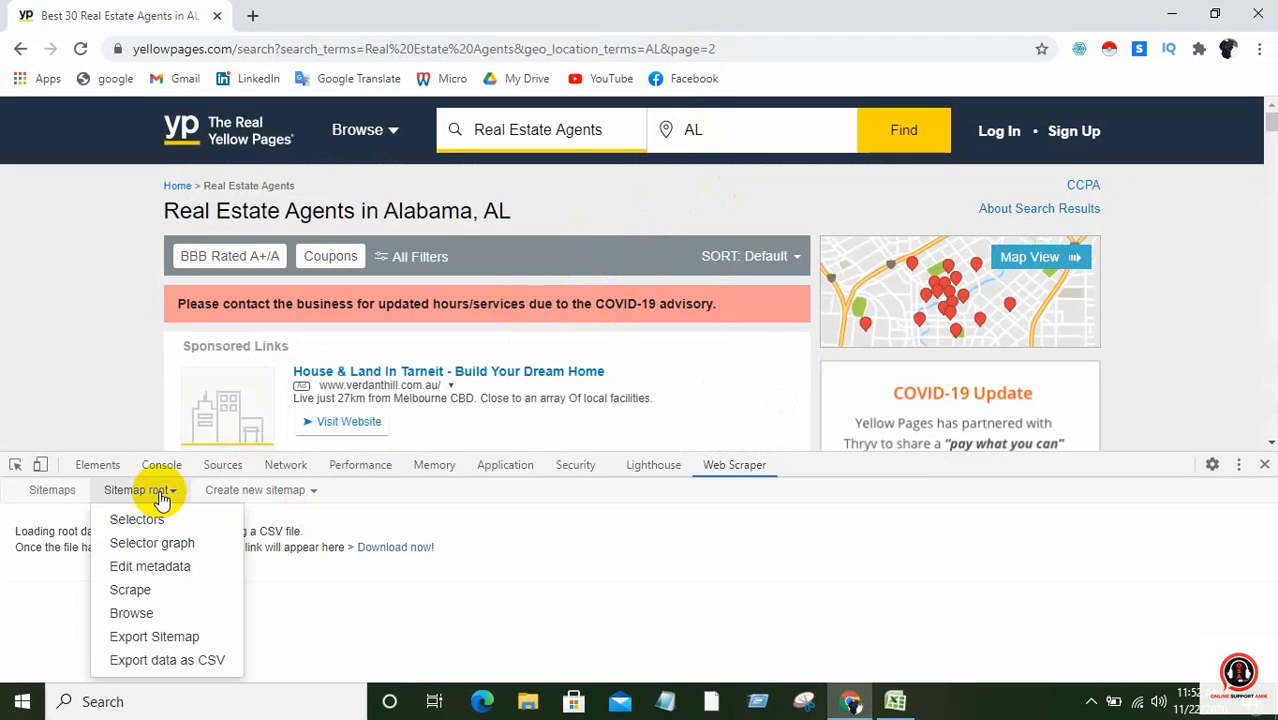
click(148, 567)
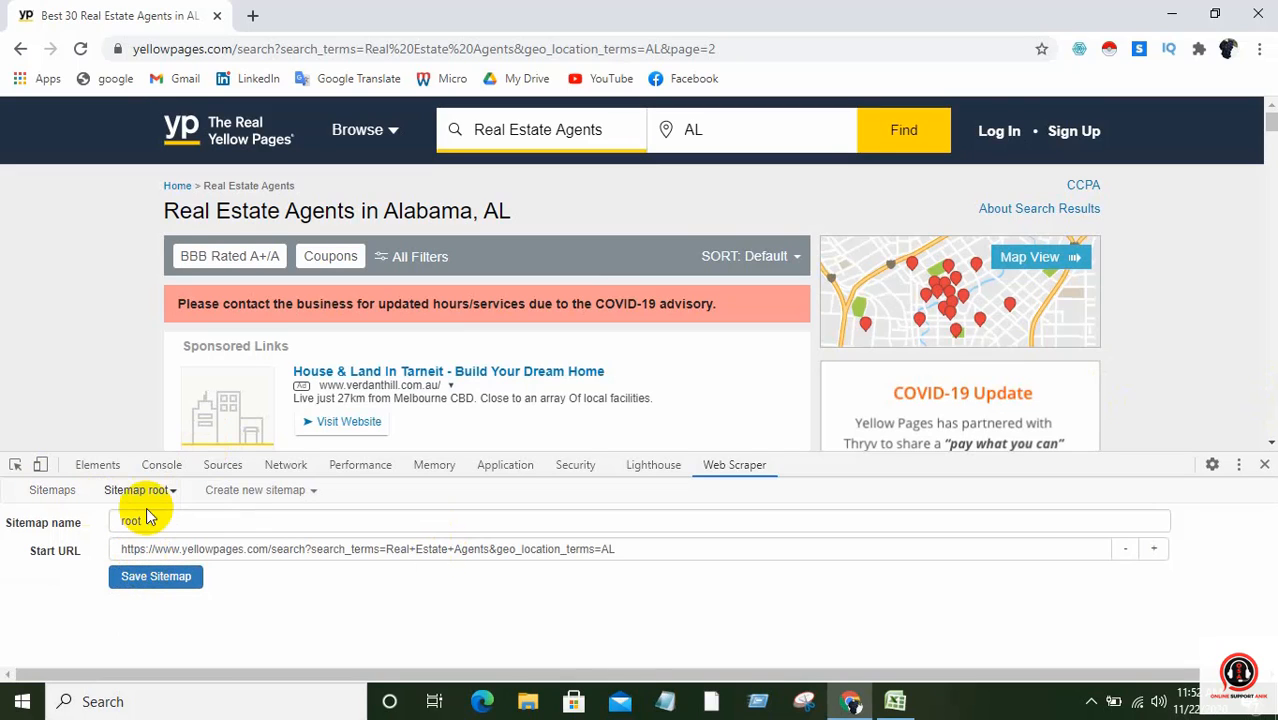
click(563, 53)
right_click(563, 53)
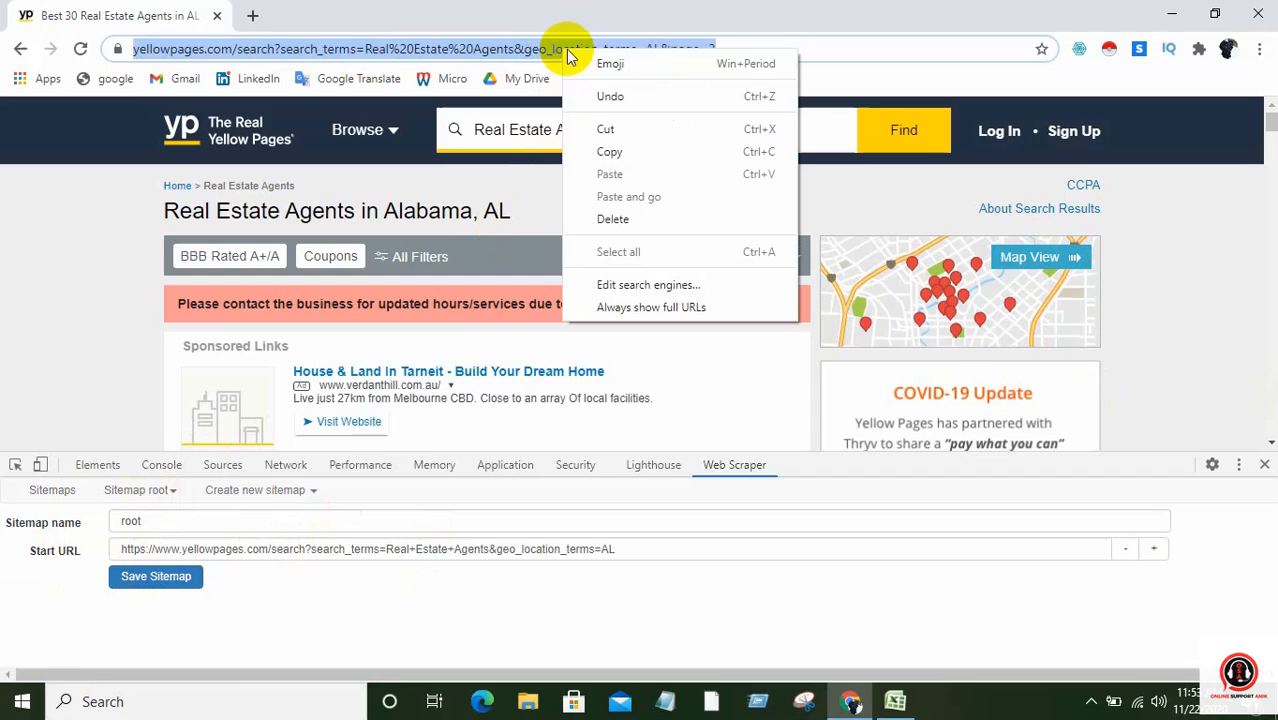
click(611, 148)
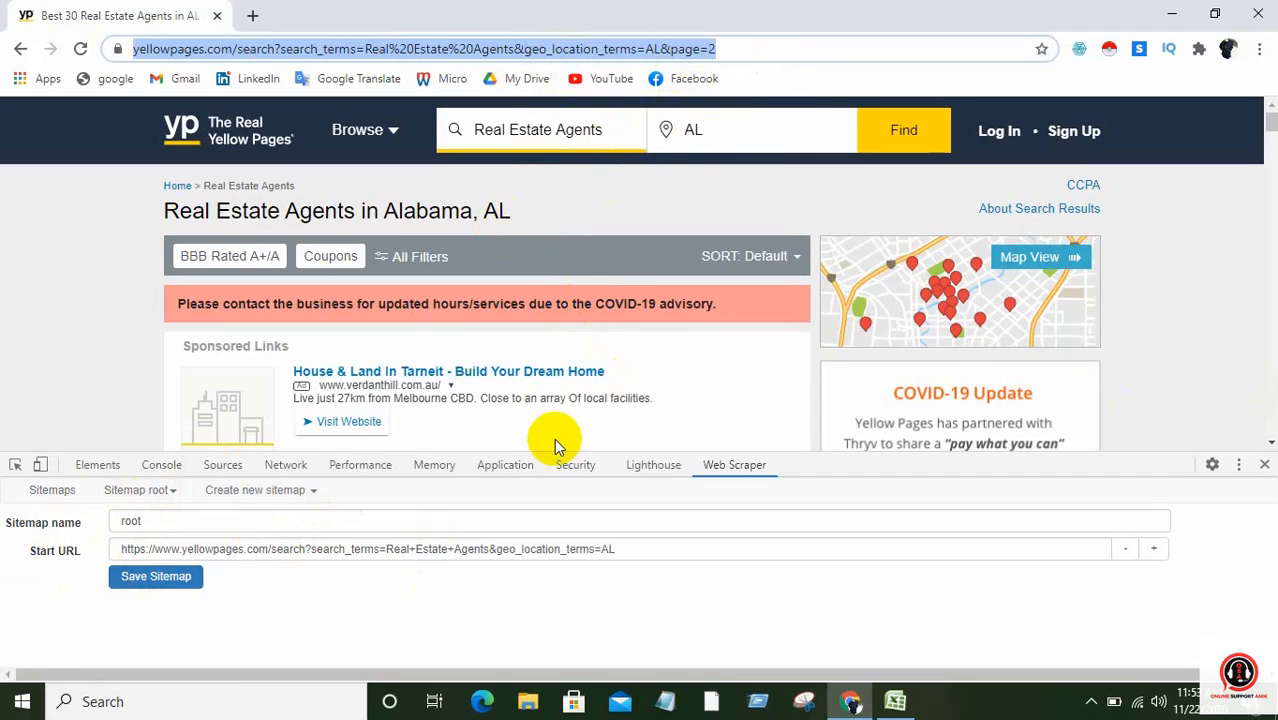
click(400, 552)
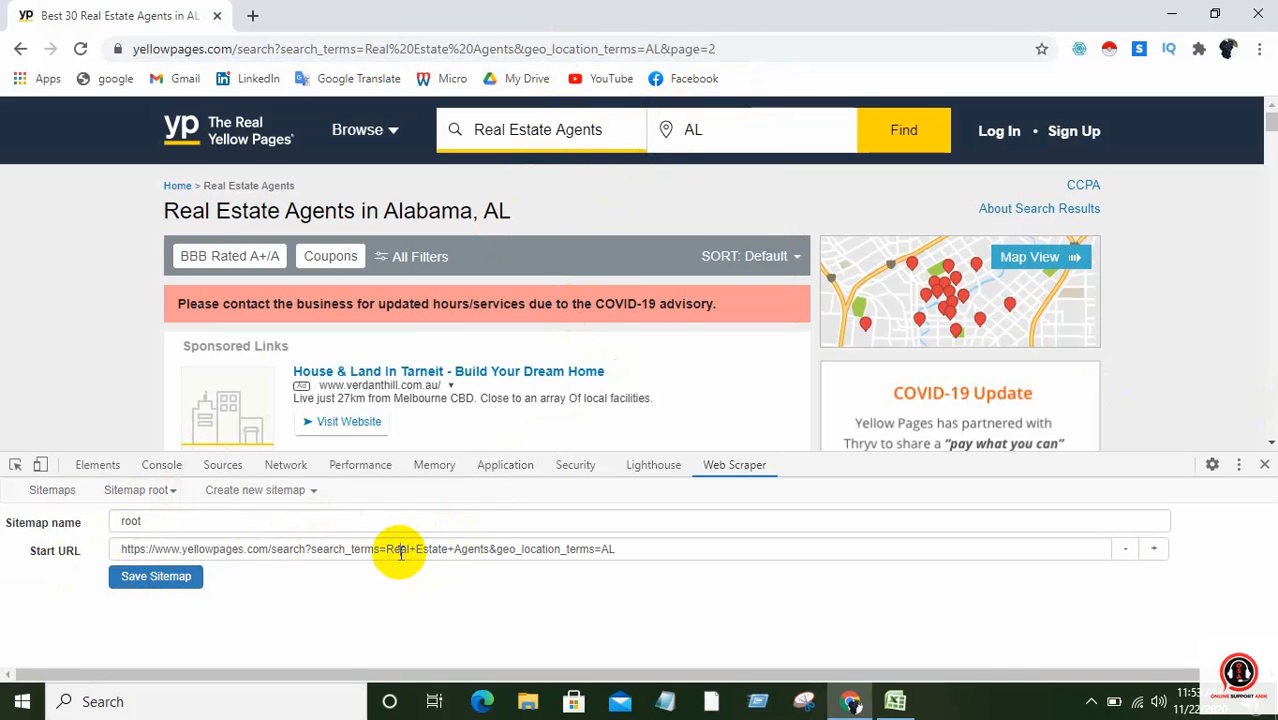
key(ctrl+a)
right_click(400, 552)
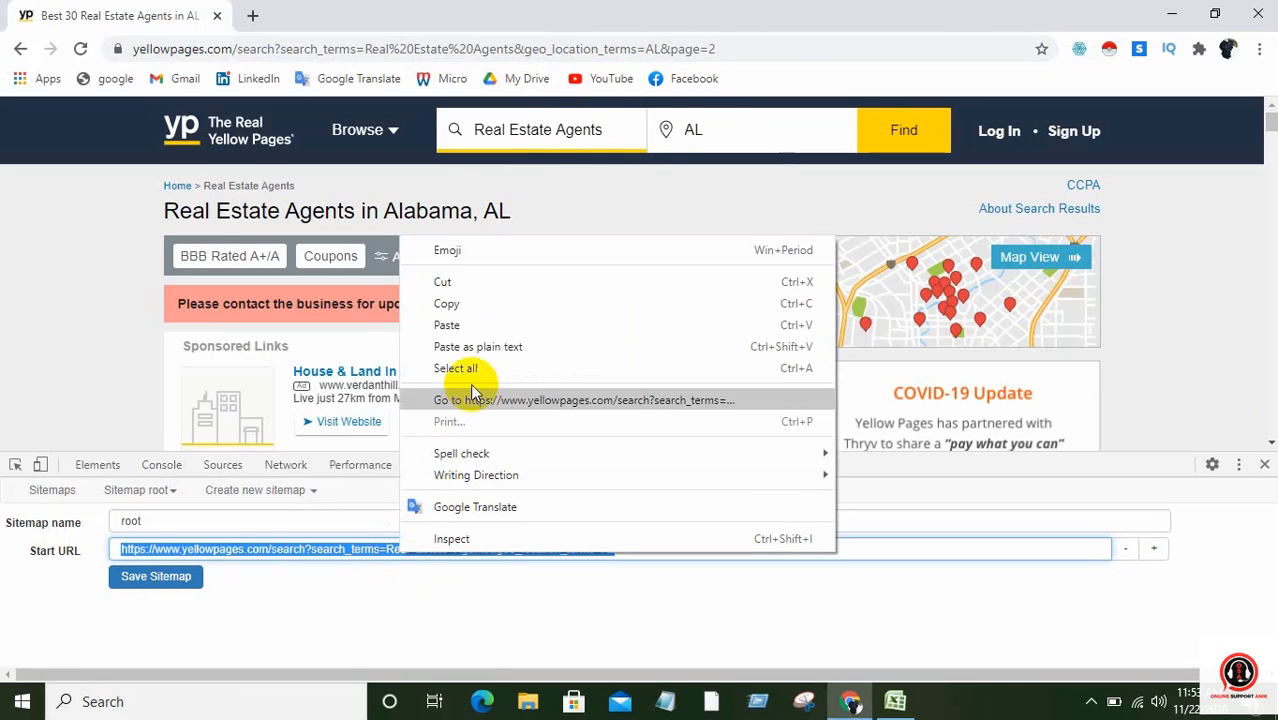
click(451, 324)
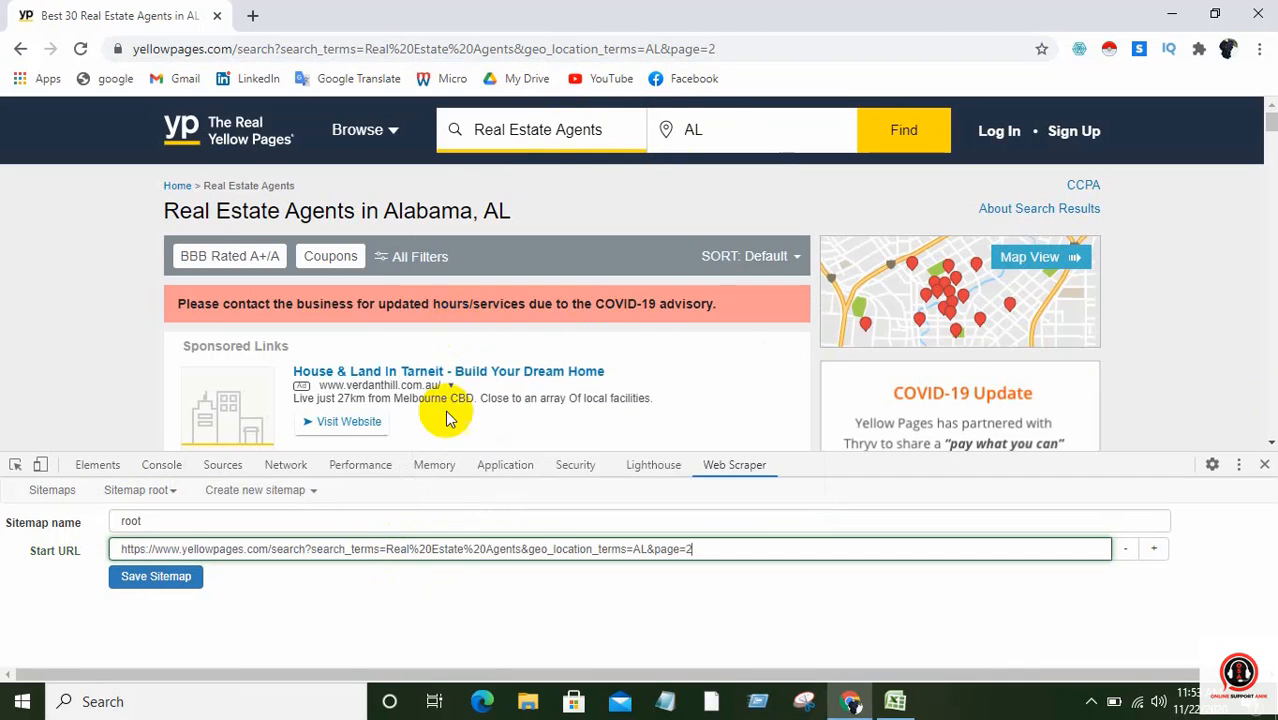
click(143, 580)
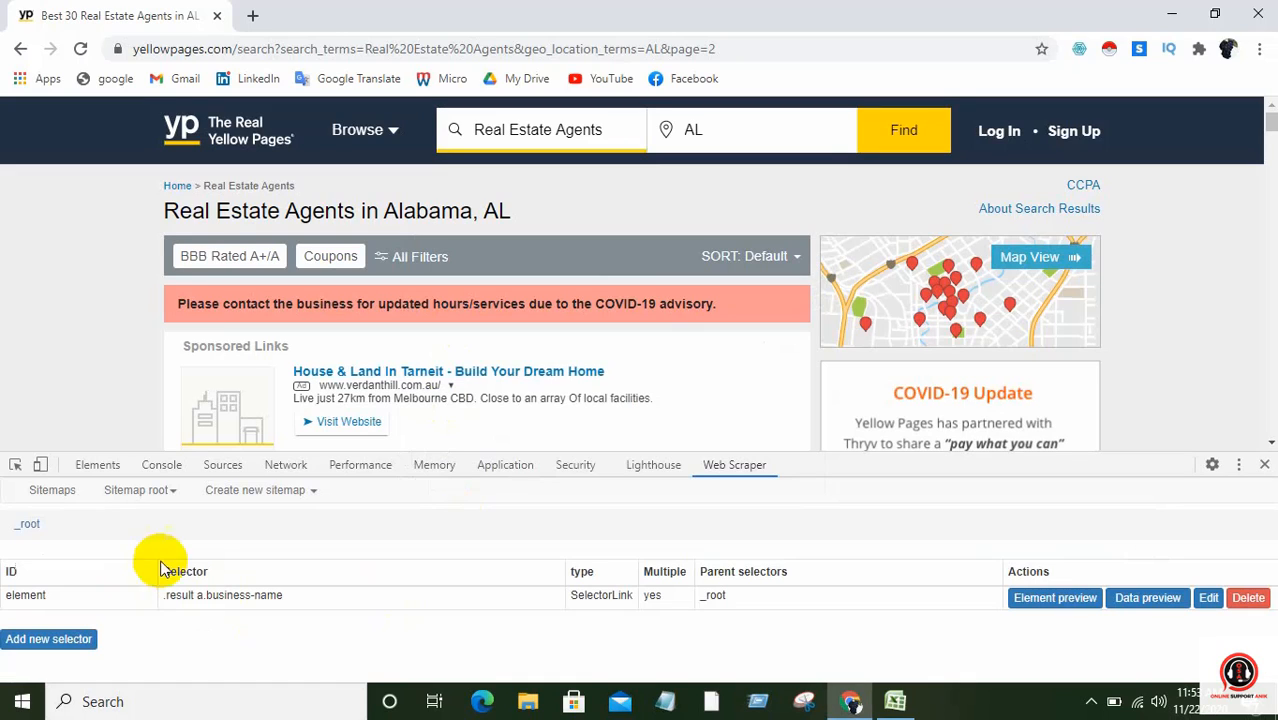
Start scraping with the root sitemap at the preset interval and delay, and close the scraping window
click(152, 493)
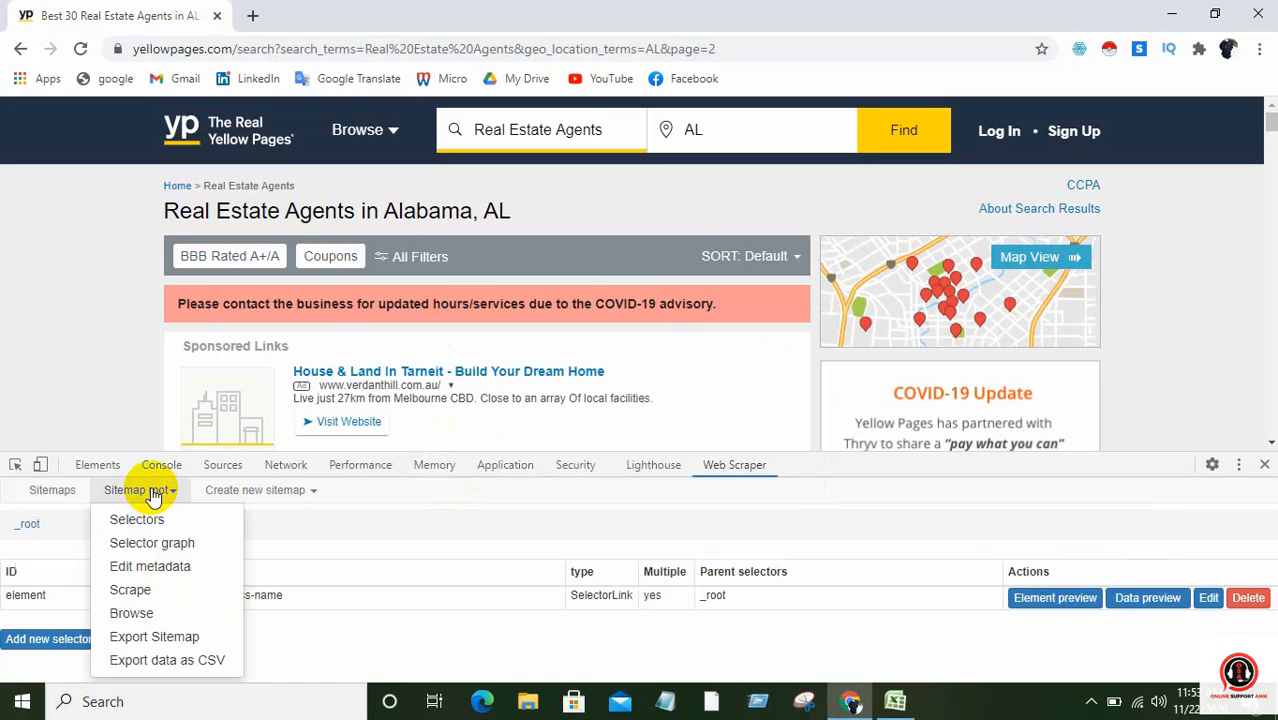
click(135, 591)
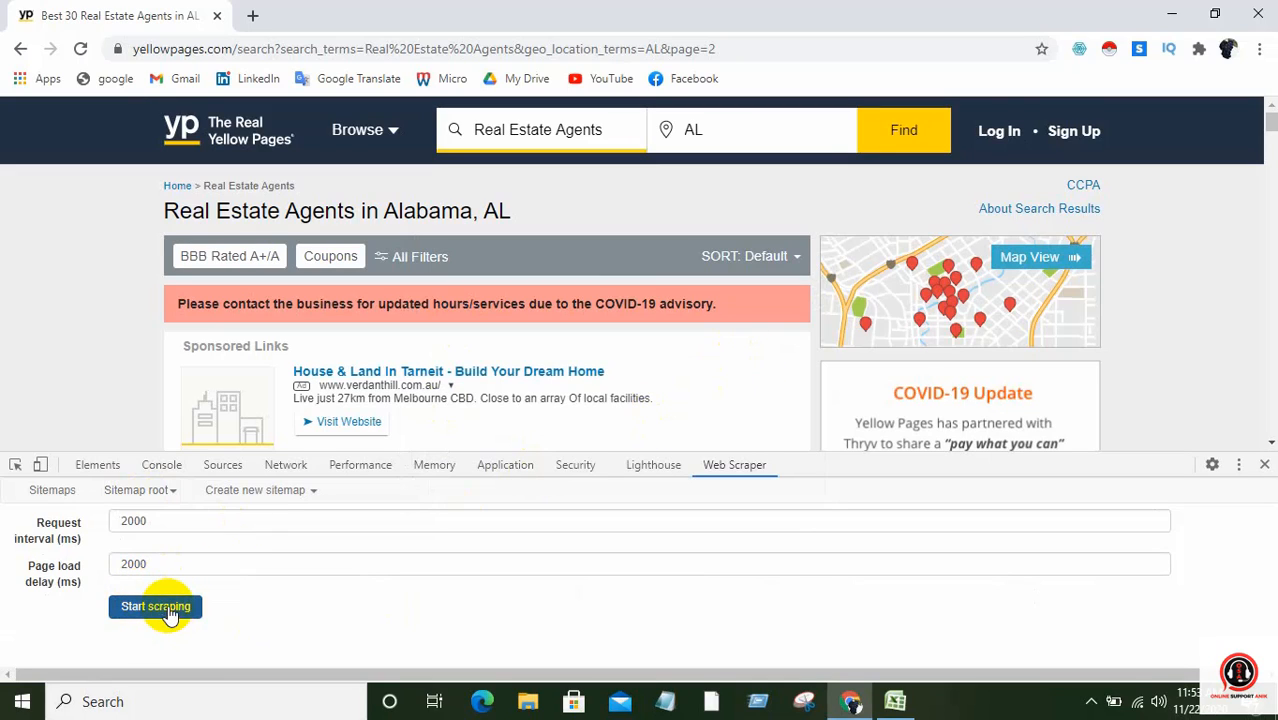
click(168, 604)
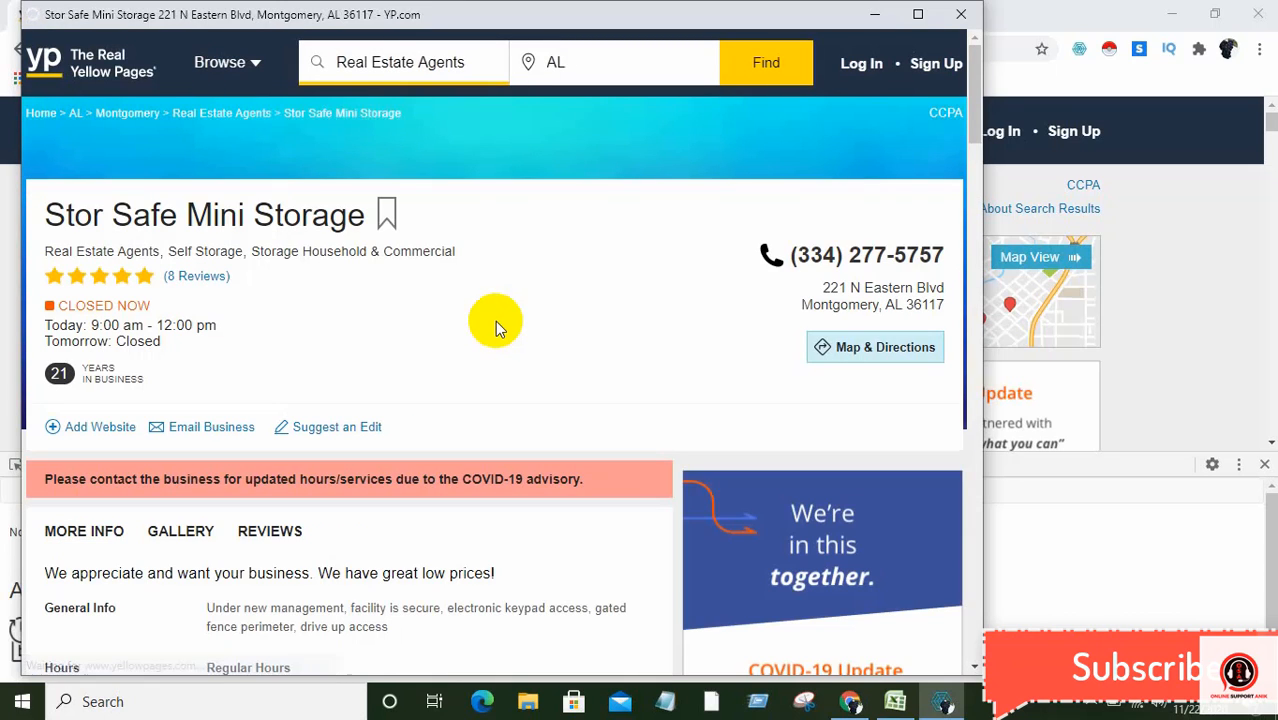
click(961, 14)
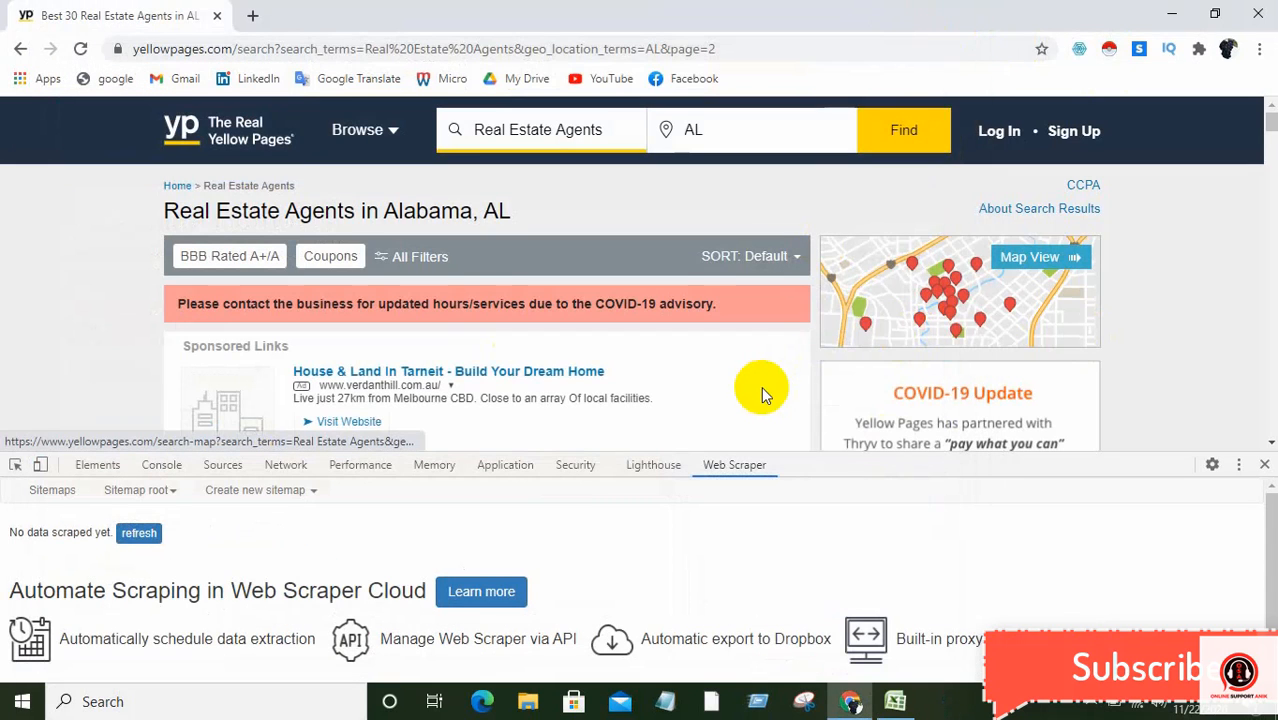